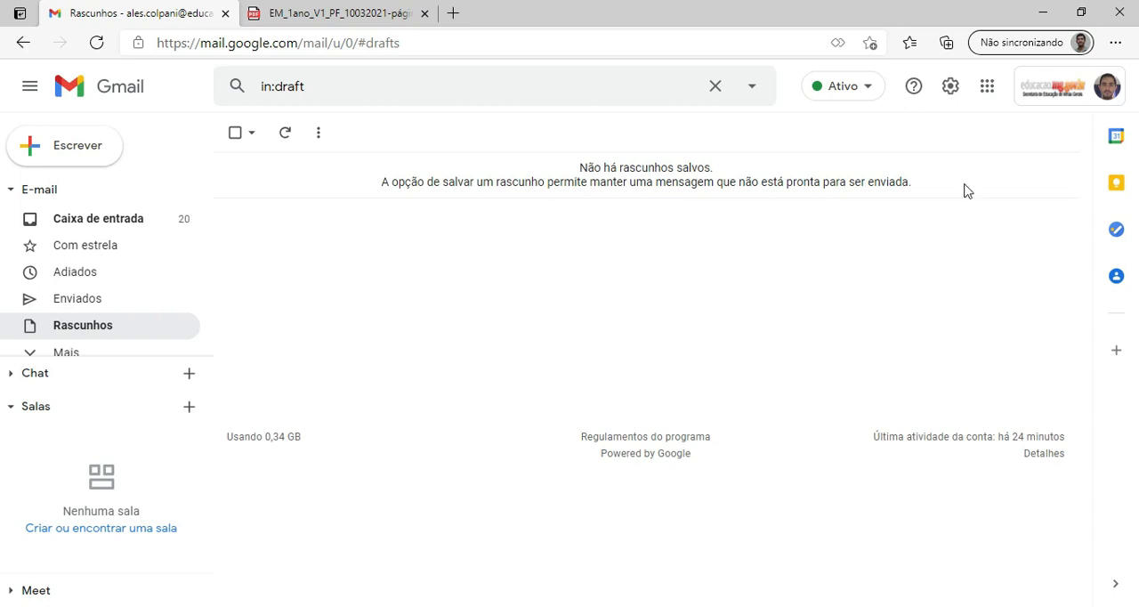
# Switch to Google Forms and create a new blank form.
pyautogui.click(987, 87)
pyautogui.click(916, 405)
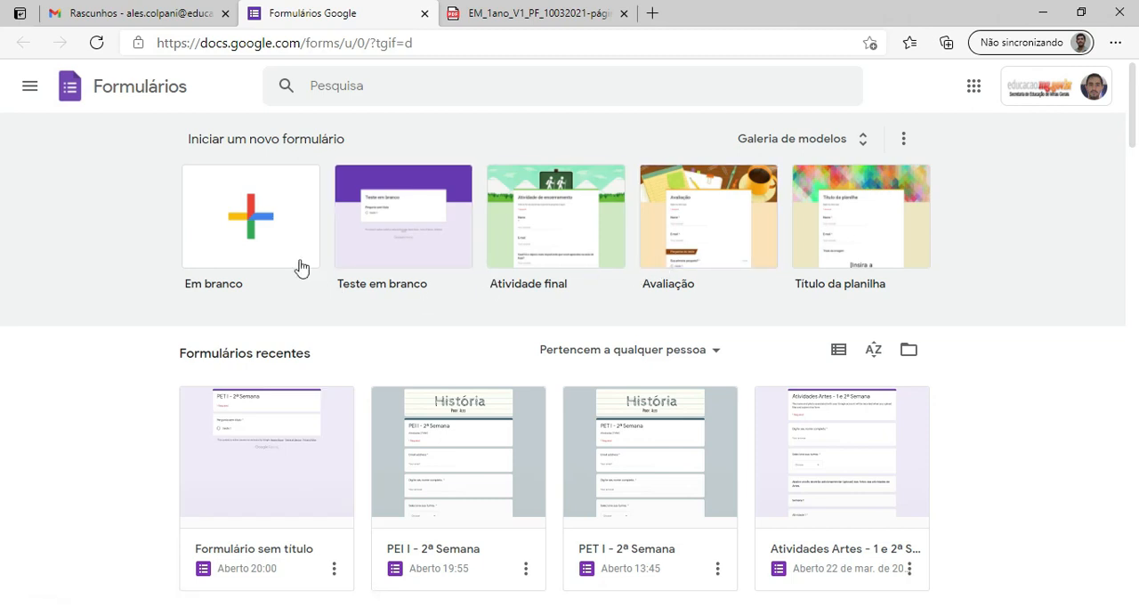
pyautogui.click(247, 218)
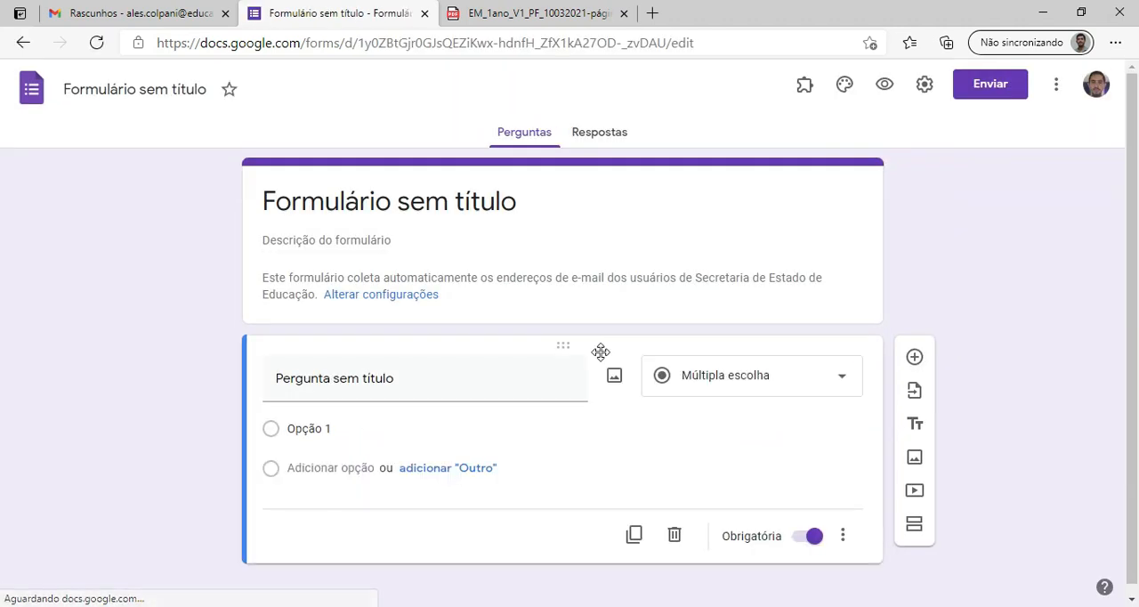
# Open the theme options and examine the header image choices, both the preset themes and the upload source.
pyautogui.click(844, 86)
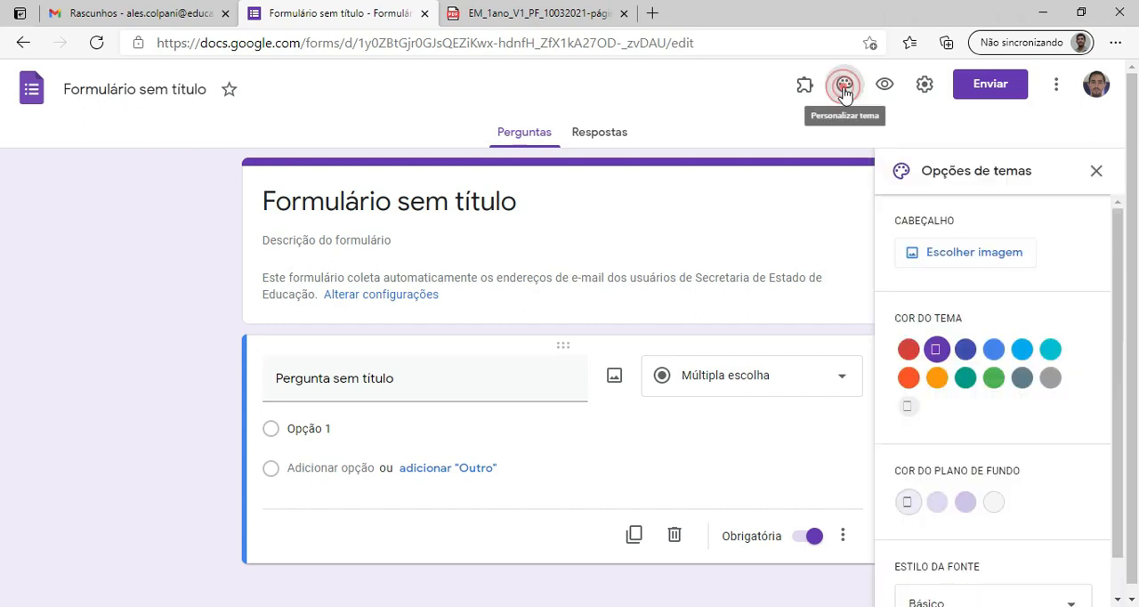
pyautogui.click(991, 266)
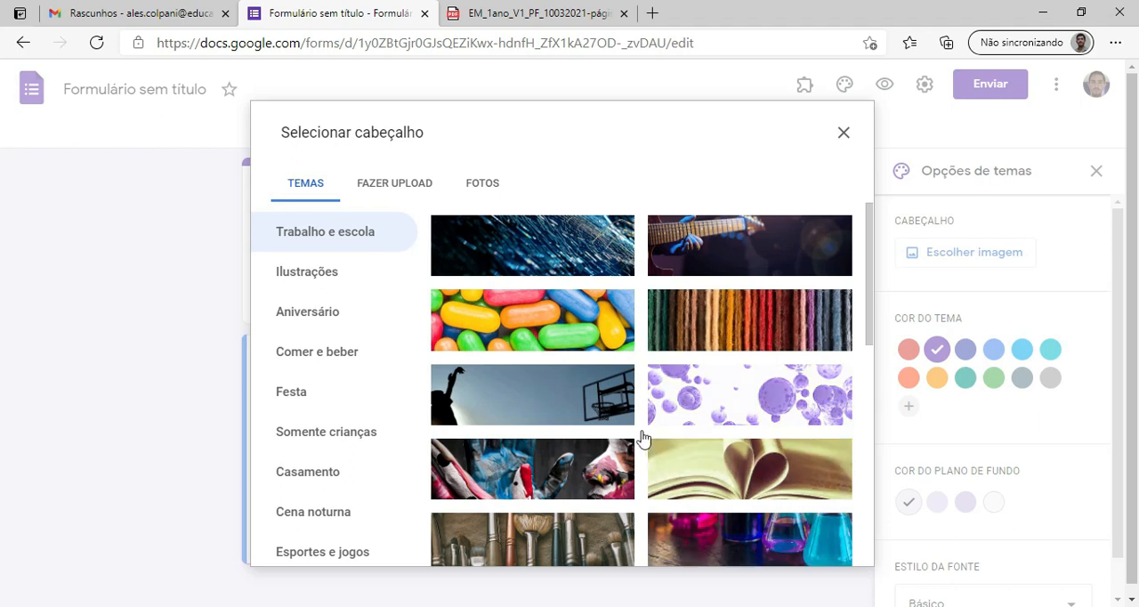
pyautogui.click(385, 183)
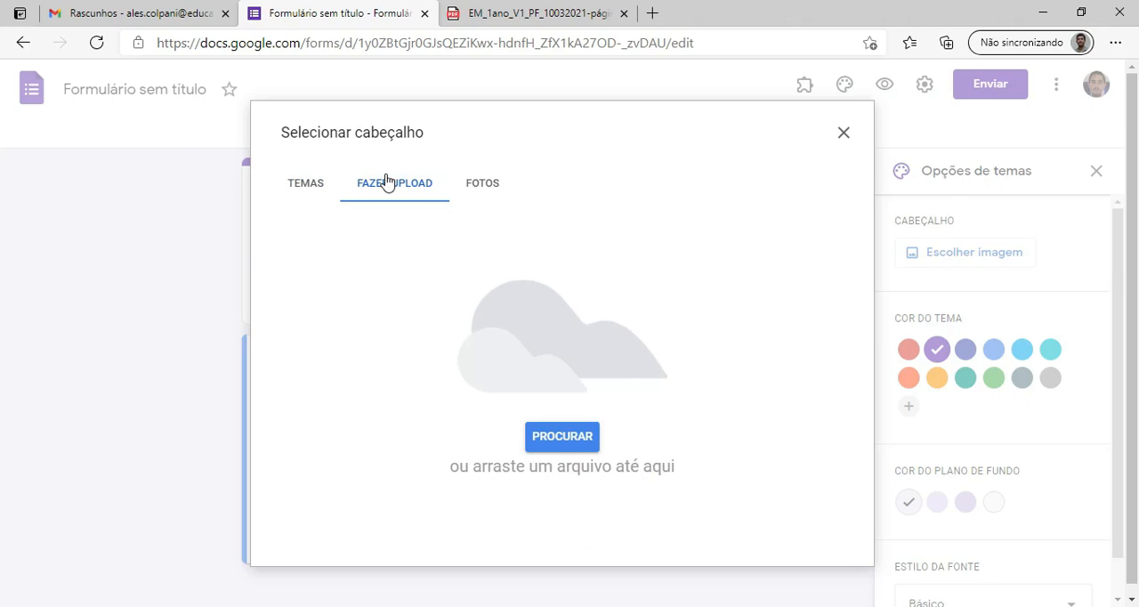
pyautogui.click(844, 133)
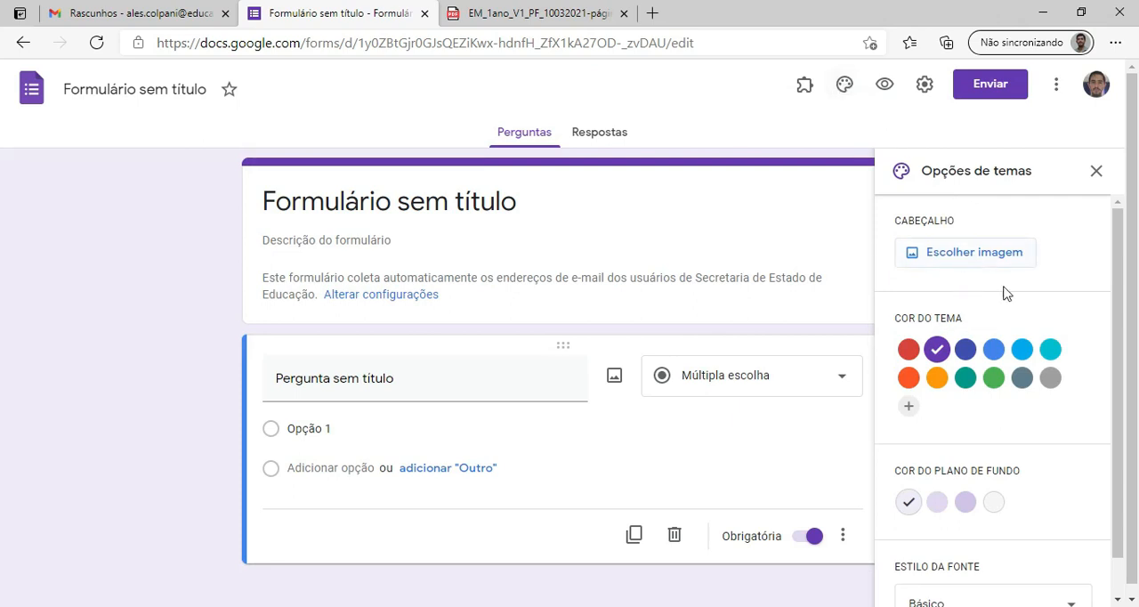
# Set the form's theme colour to red and leave the theme options.
pyautogui.scroll(-1, 1107, 373)
pyautogui.click(963, 459)
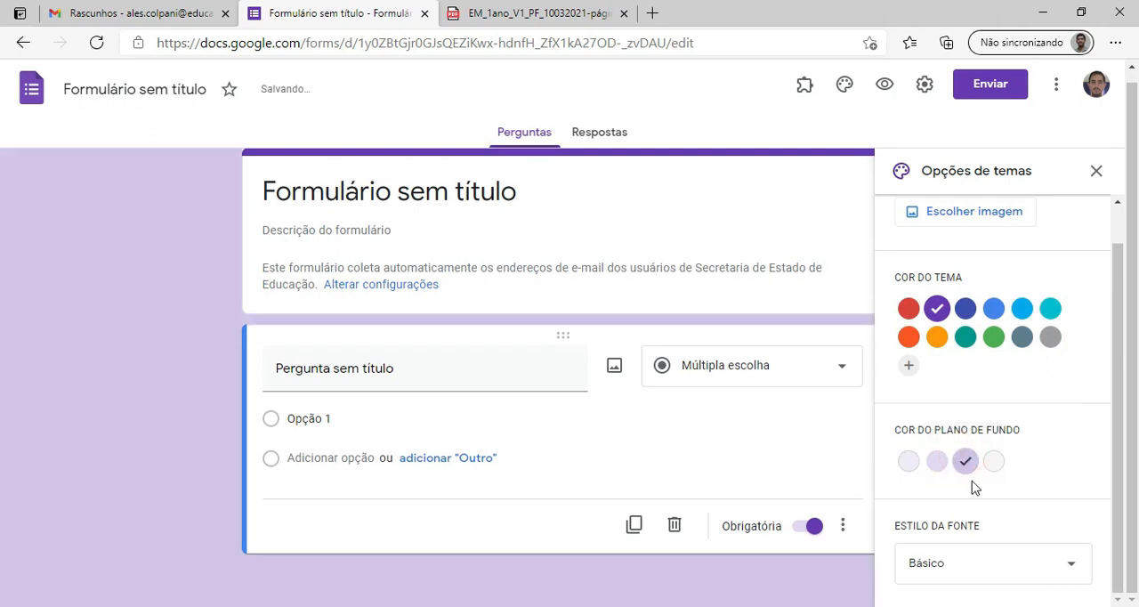
pyautogui.click(909, 308)
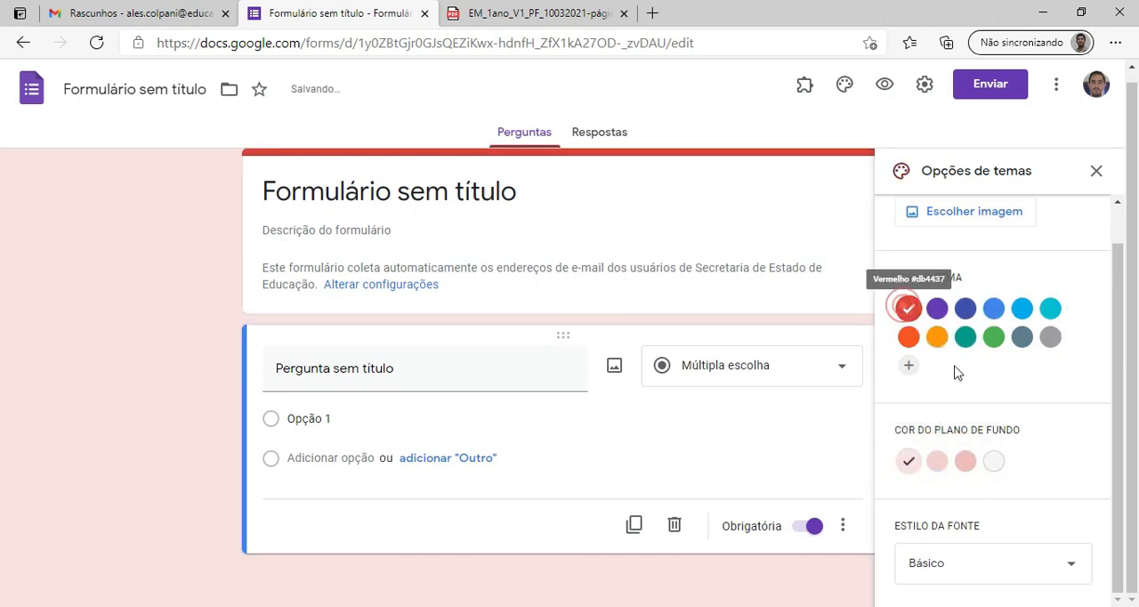
pyautogui.click(1096, 172)
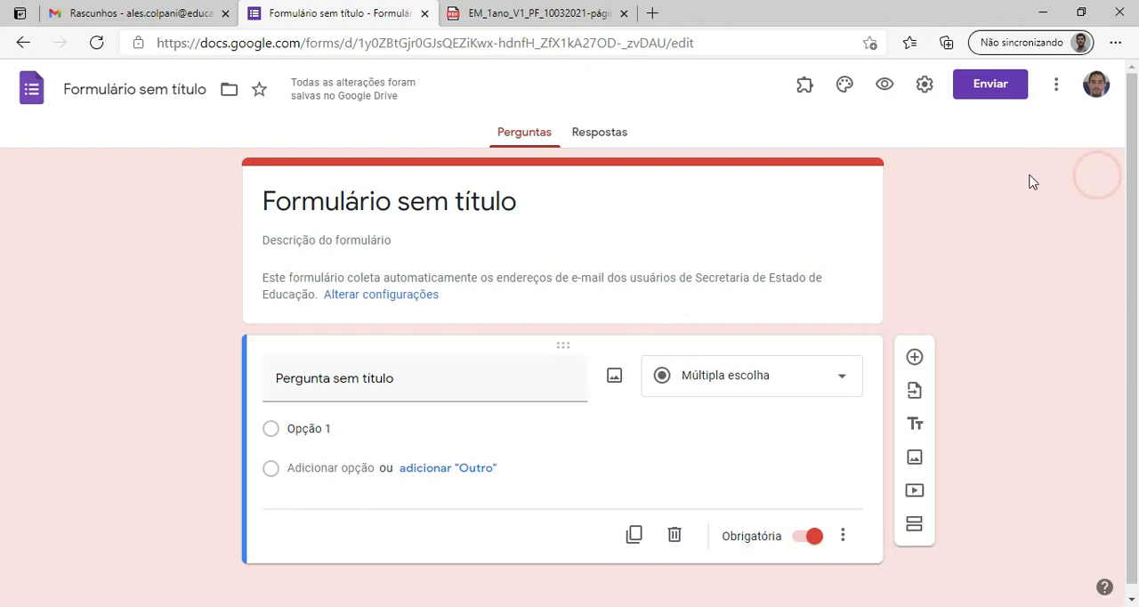
# In the form's general settings, set response receipts to be sent "Sempre".
pyautogui.click(924, 85)
pyautogui.click(924, 85)
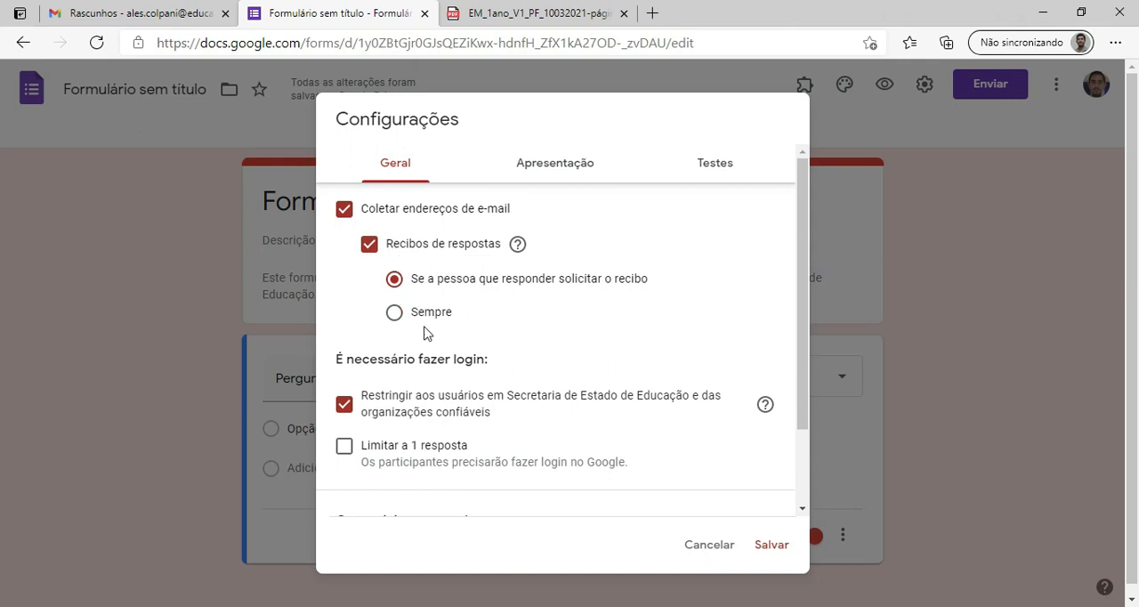
pyautogui.click(394, 312)
pyautogui.click(395, 281)
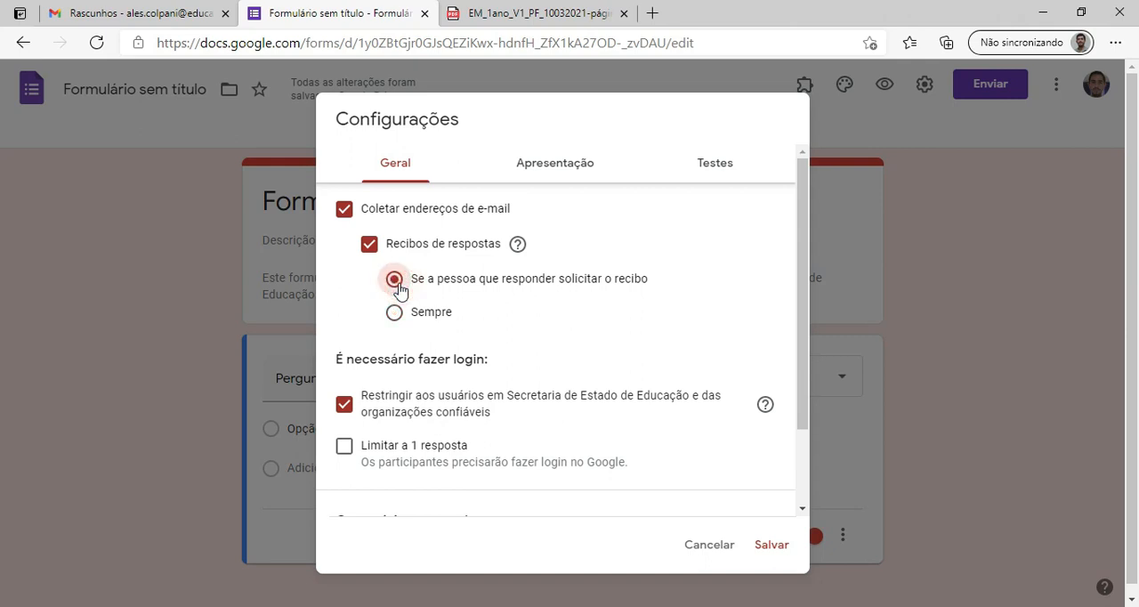
pyautogui.click(394, 312)
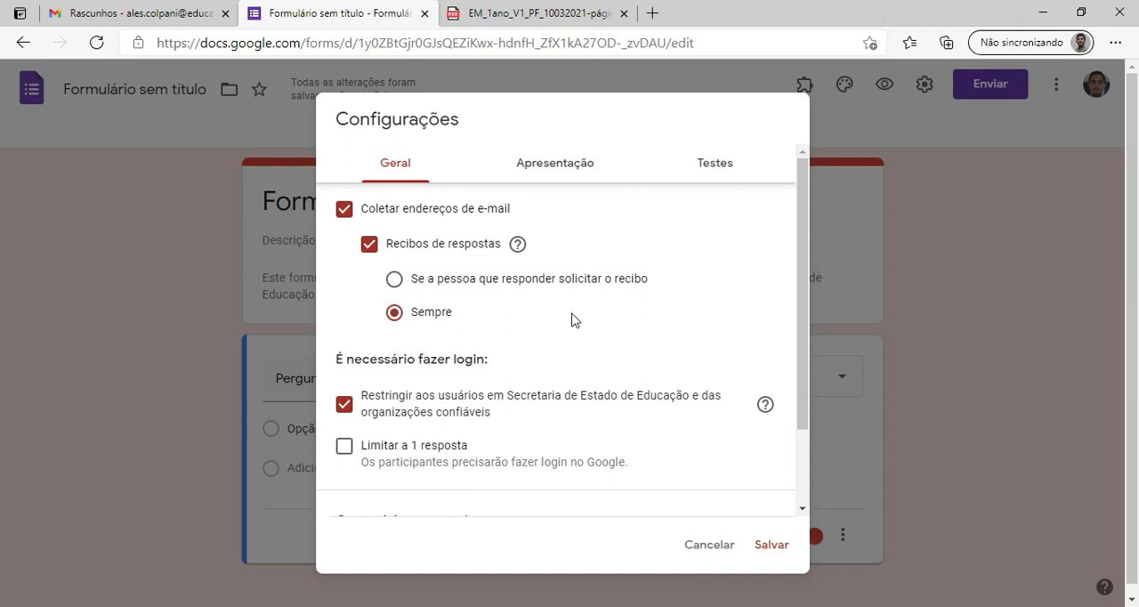
# Remove the restriction to Secretaria de Estado de Educação users and limit the form to 1 response per participant.
pyautogui.scroll(-1, 574, 338)
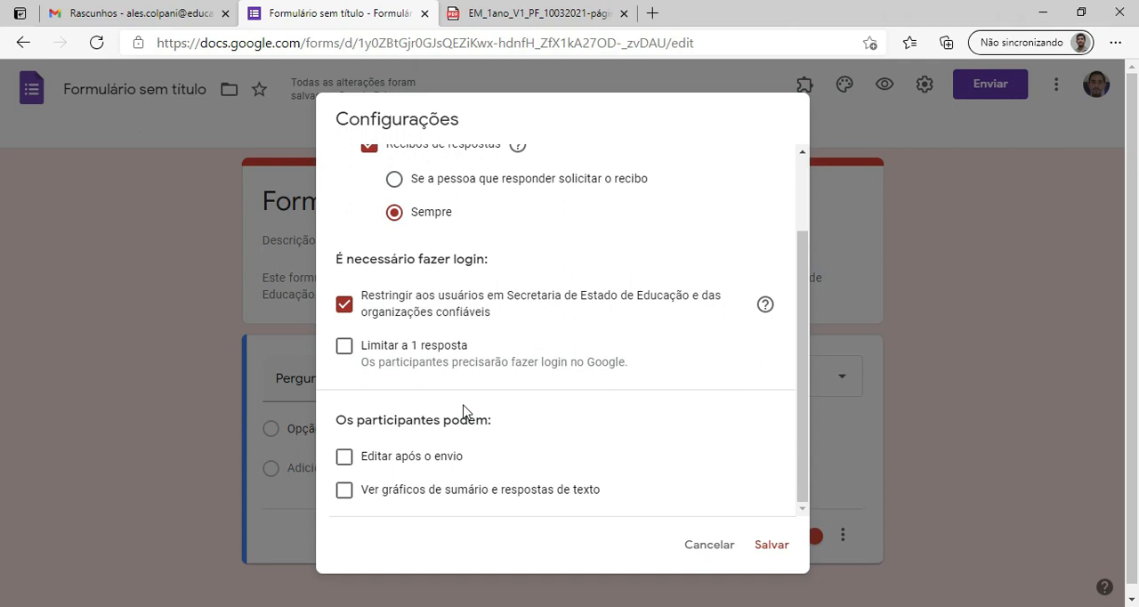
pyautogui.click(345, 303)
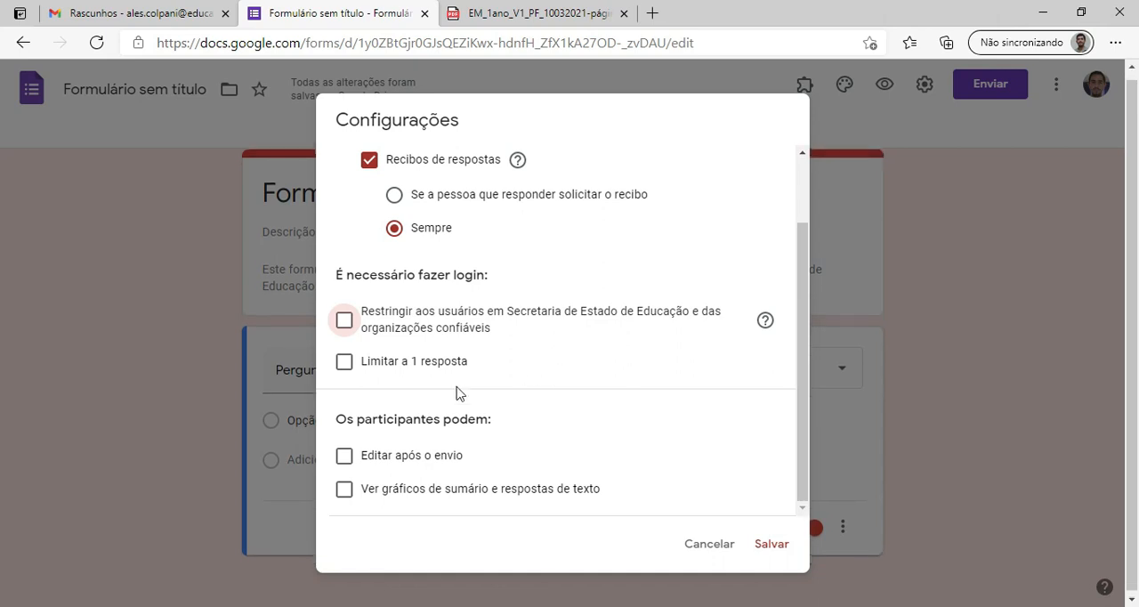
pyautogui.click(345, 372)
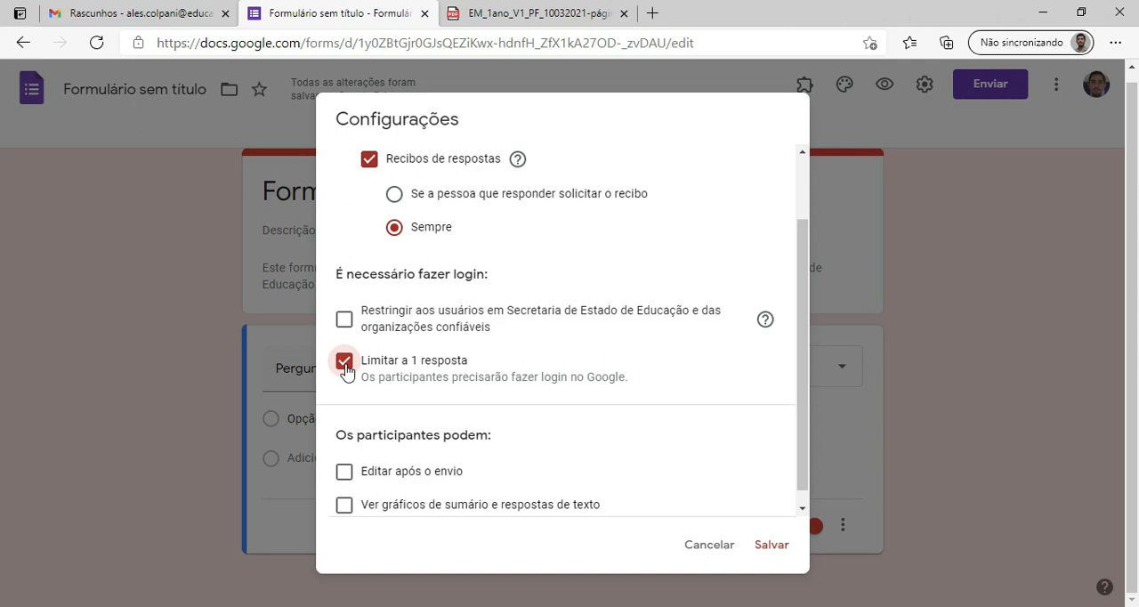
# Allow participants to edit after submission and view the presentation settings with the confirmation message.
pyautogui.scroll(-1, 570, 432)
pyautogui.click(344, 456)
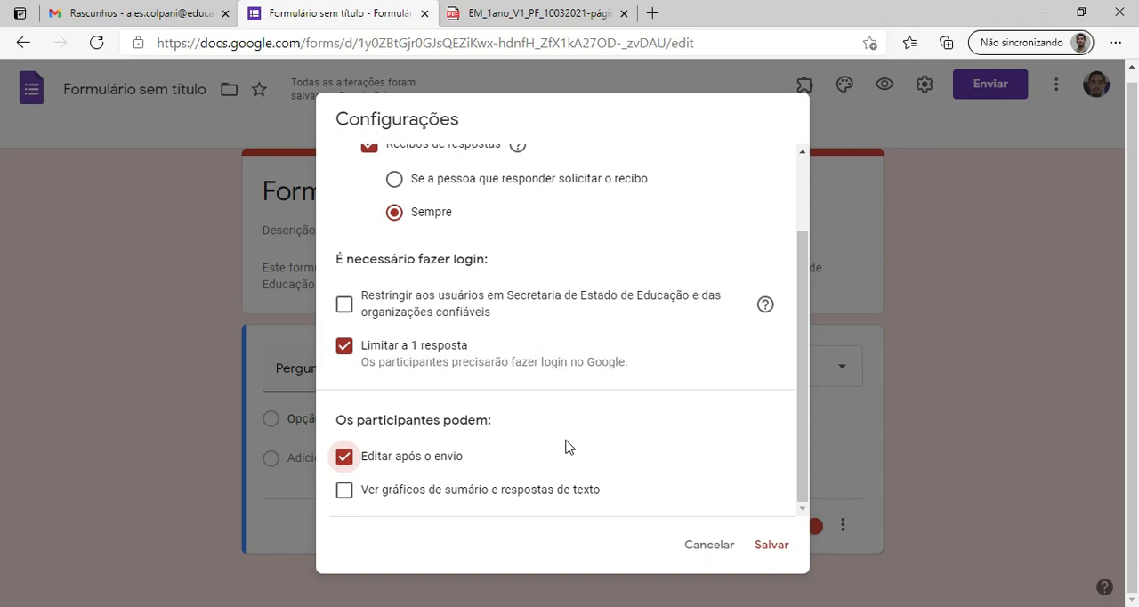
pyautogui.scroll(5, 555, 395)
pyautogui.click(557, 173)
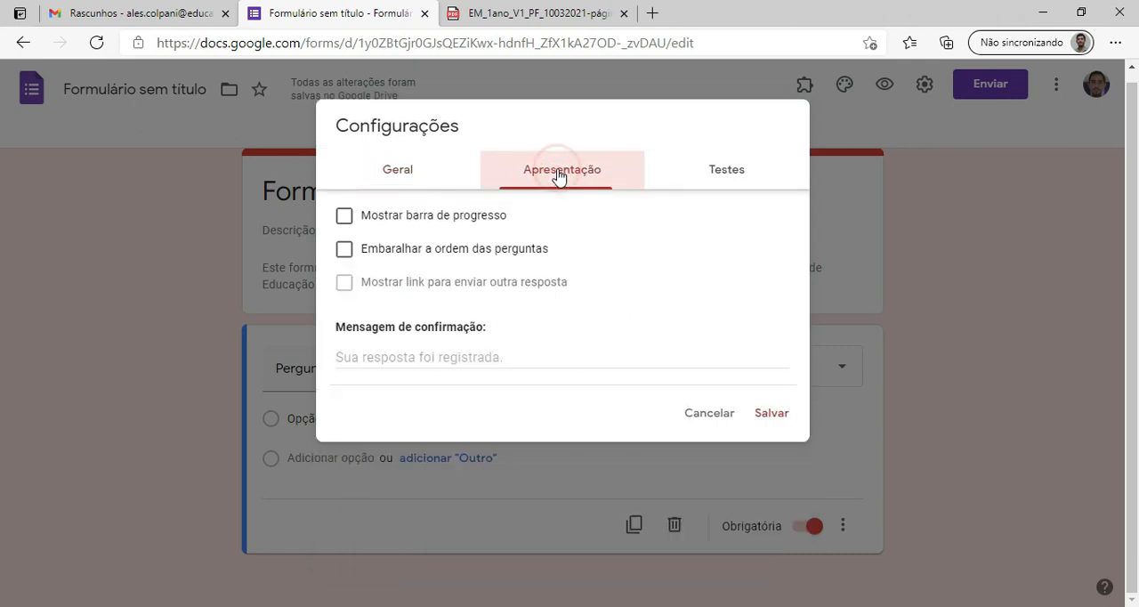
pyautogui.click(415, 361)
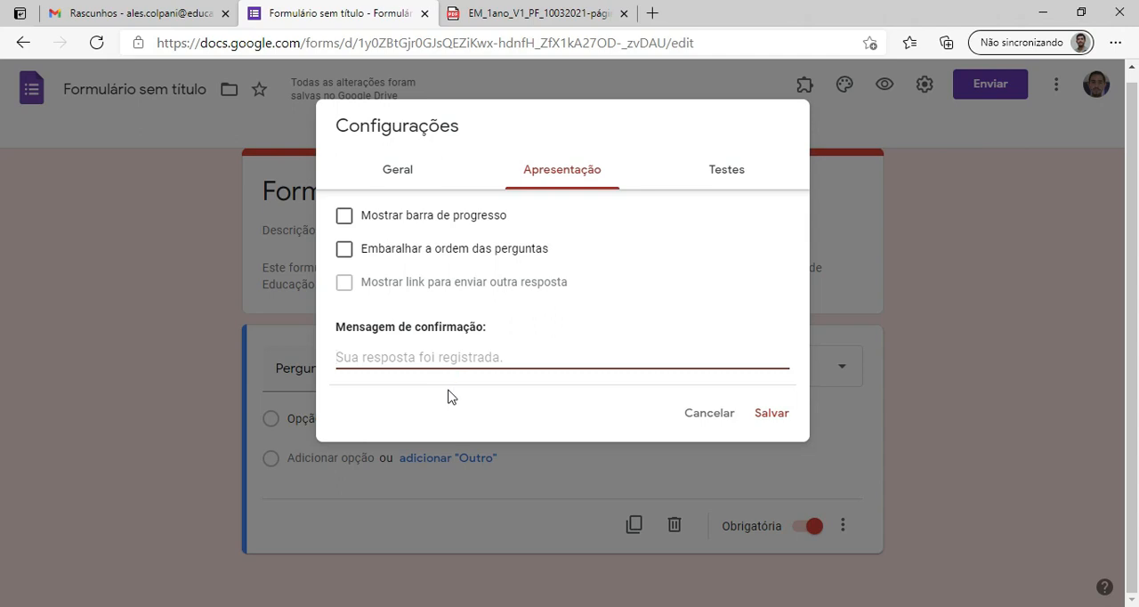
# Turn the form into a quiz and set grade release to "Posteriormente, depois da revisão manual".
pyautogui.click(723, 171)
pyautogui.scroll(-1, 655, 336)
pyautogui.scroll(2, 656, 336)
pyautogui.click(356, 211)
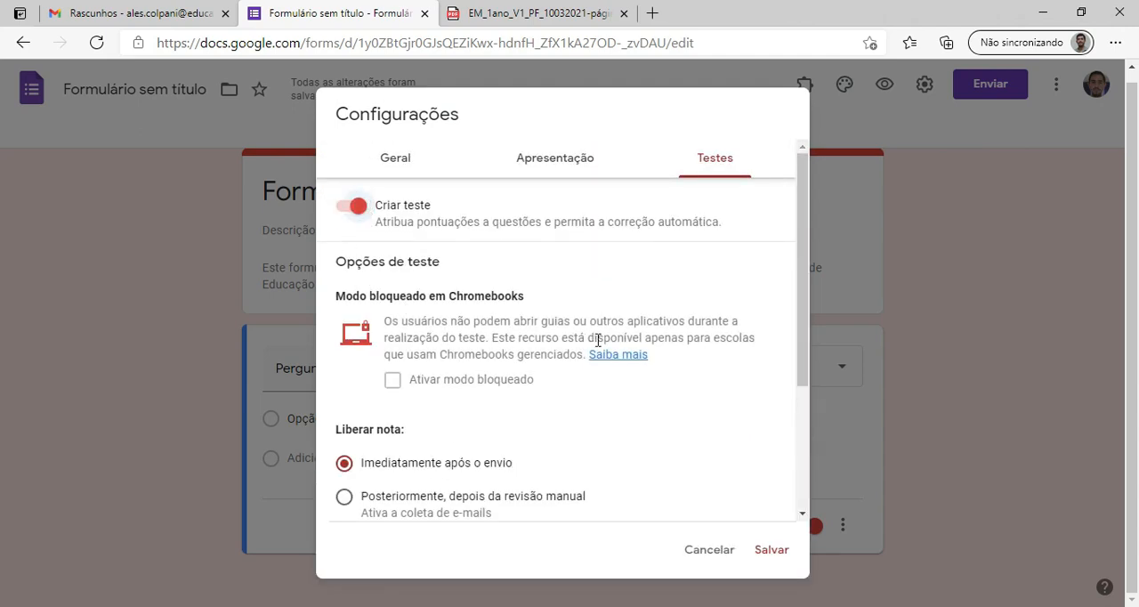
pyautogui.scroll(-1, 594, 343)
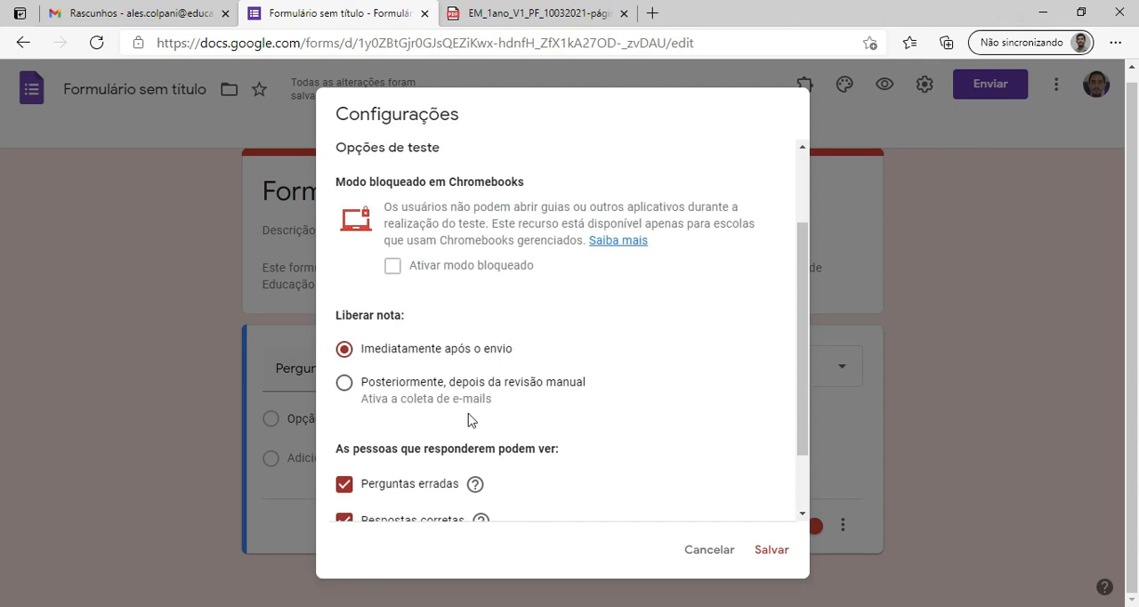
pyautogui.click(345, 384)
pyautogui.scroll(-2, 690, 413)
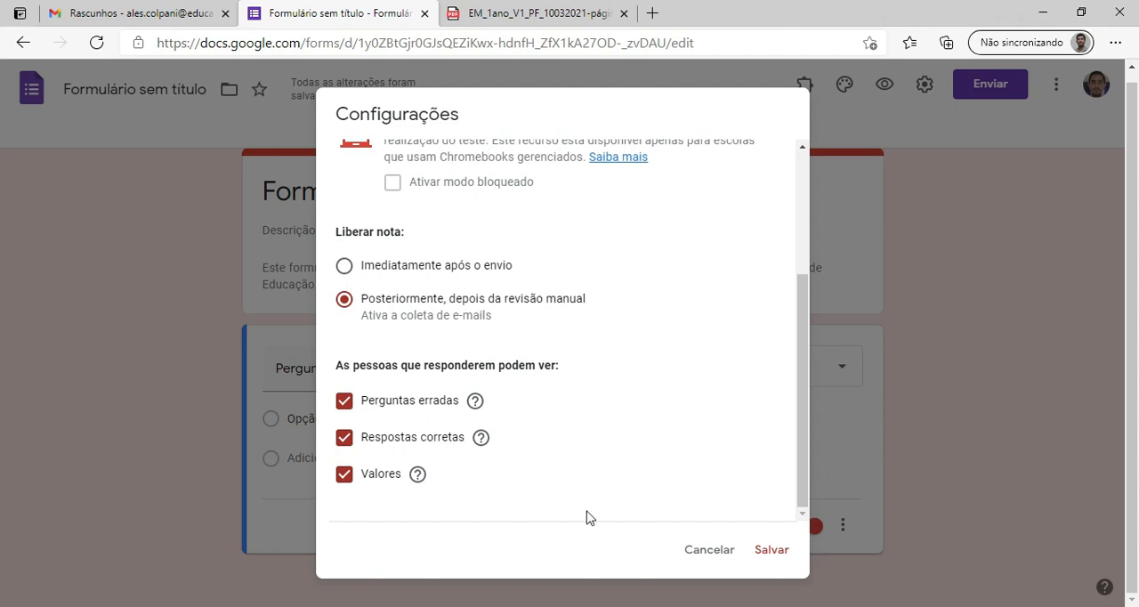
# Keep "Criar teste" enabled and exclude "Valores" from what respondents can see.
pyautogui.scroll(3, 476, 383)
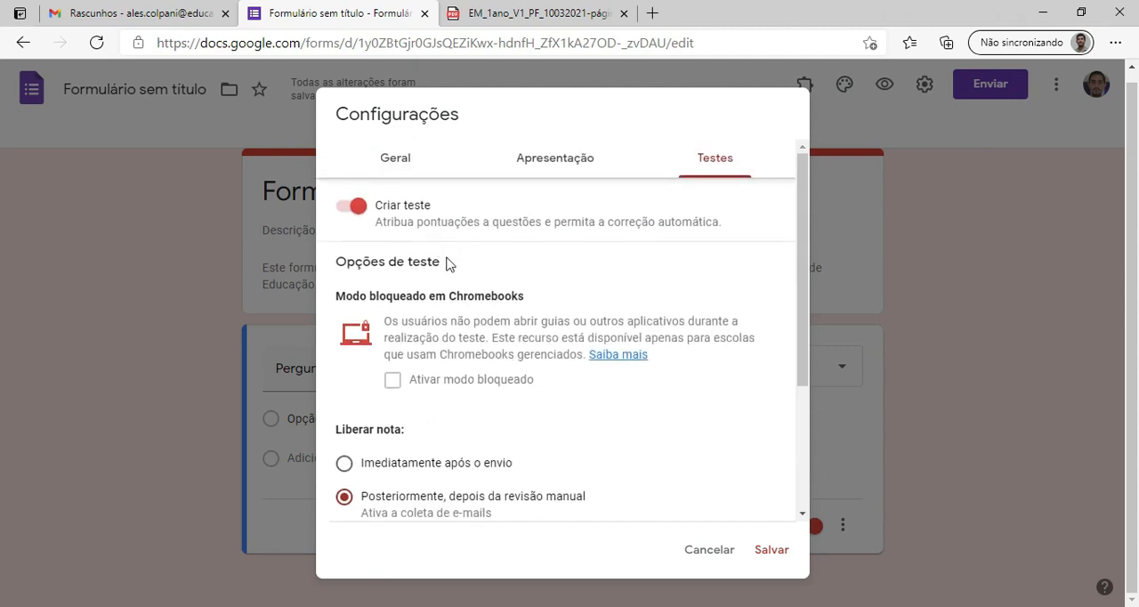
pyautogui.click(349, 210)
pyautogui.click(349, 210)
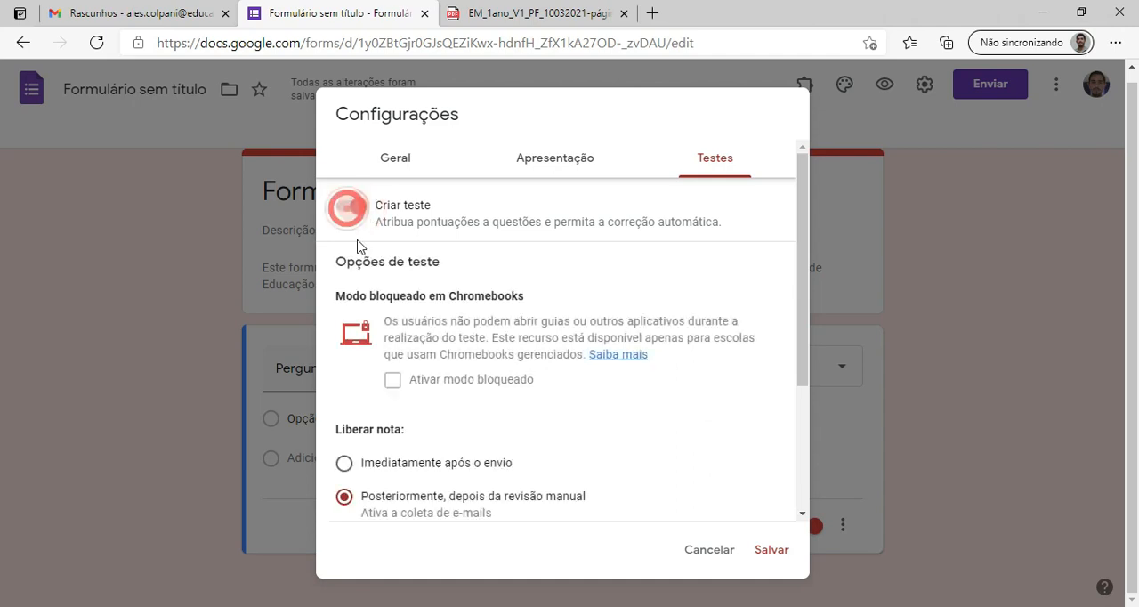
pyautogui.scroll(-3, 437, 318)
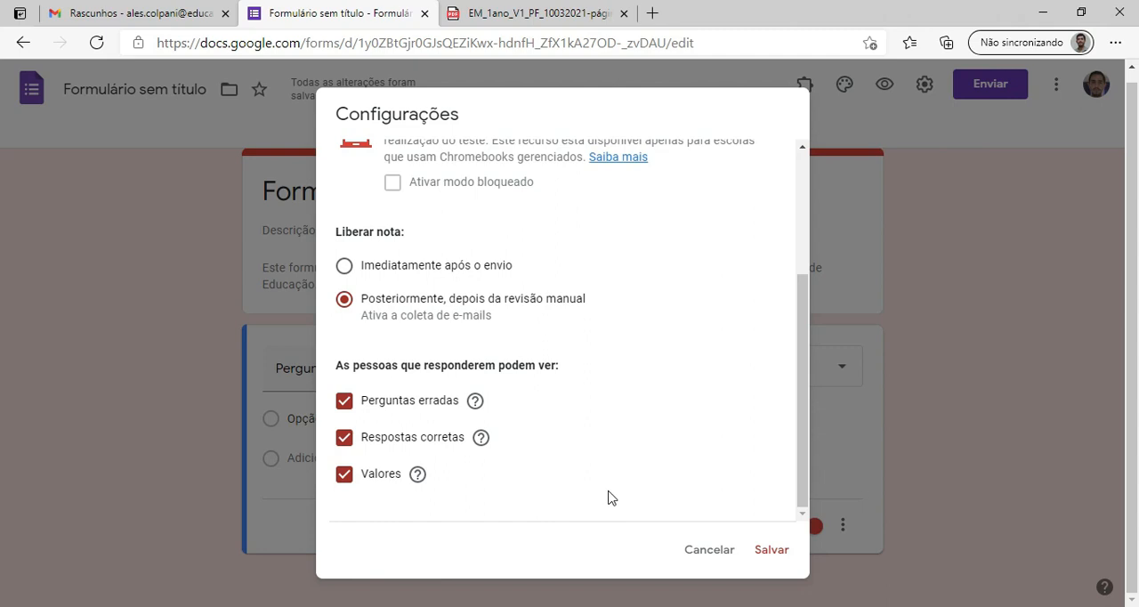
pyautogui.click(343, 478)
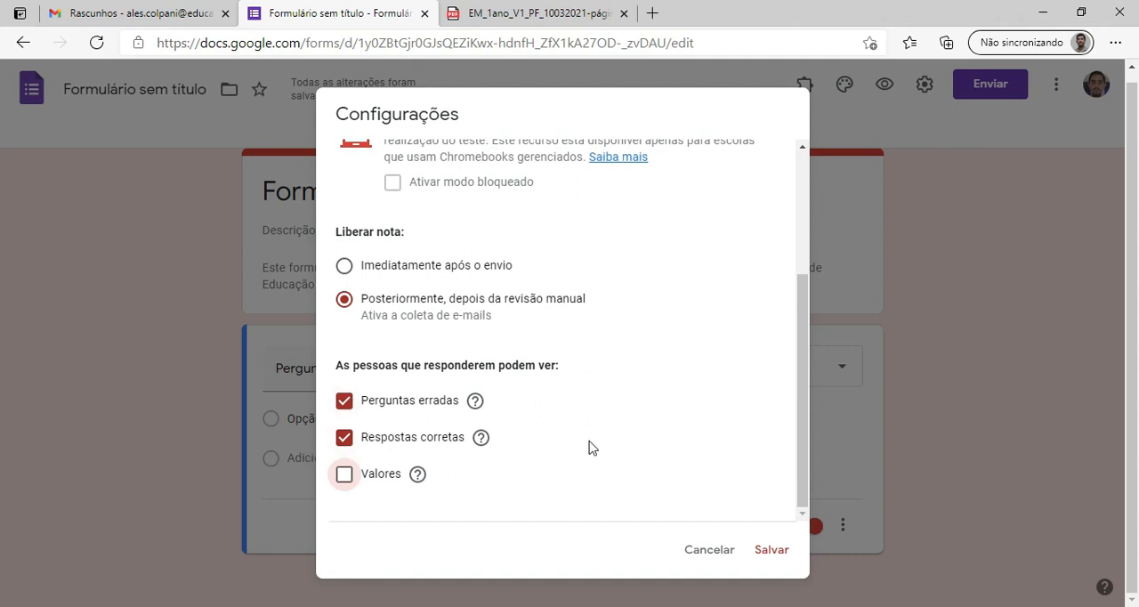
pyautogui.scroll(2, 572, 437)
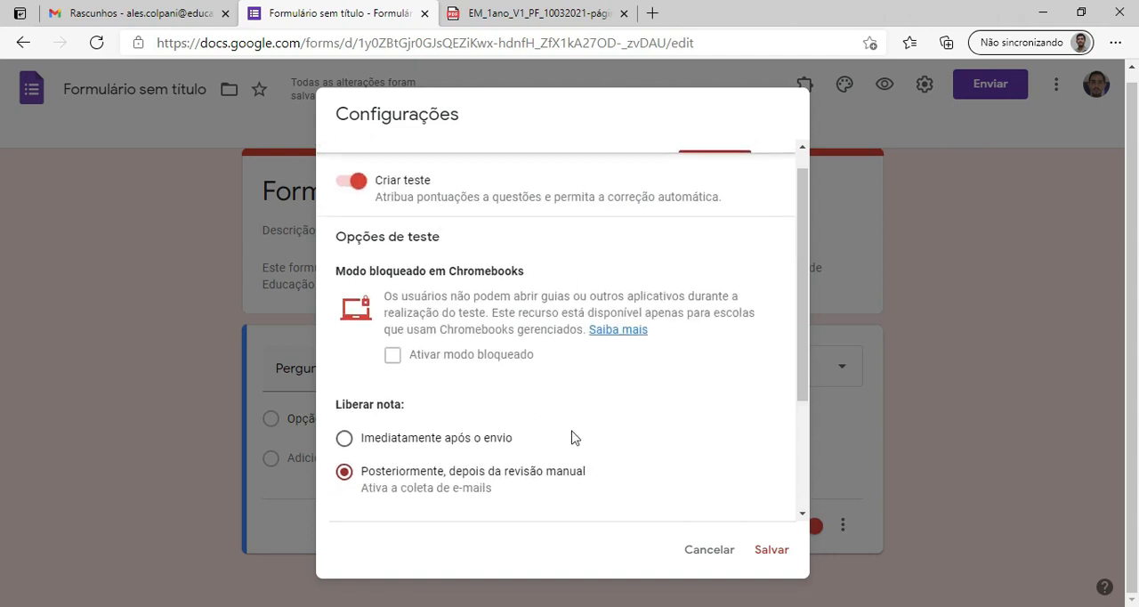
# Leave grade release on "Posteriormente, depois da revisão manual" and save the form settings.
pyautogui.click(344, 442)
pyautogui.click(344, 472)
pyautogui.click(769, 552)
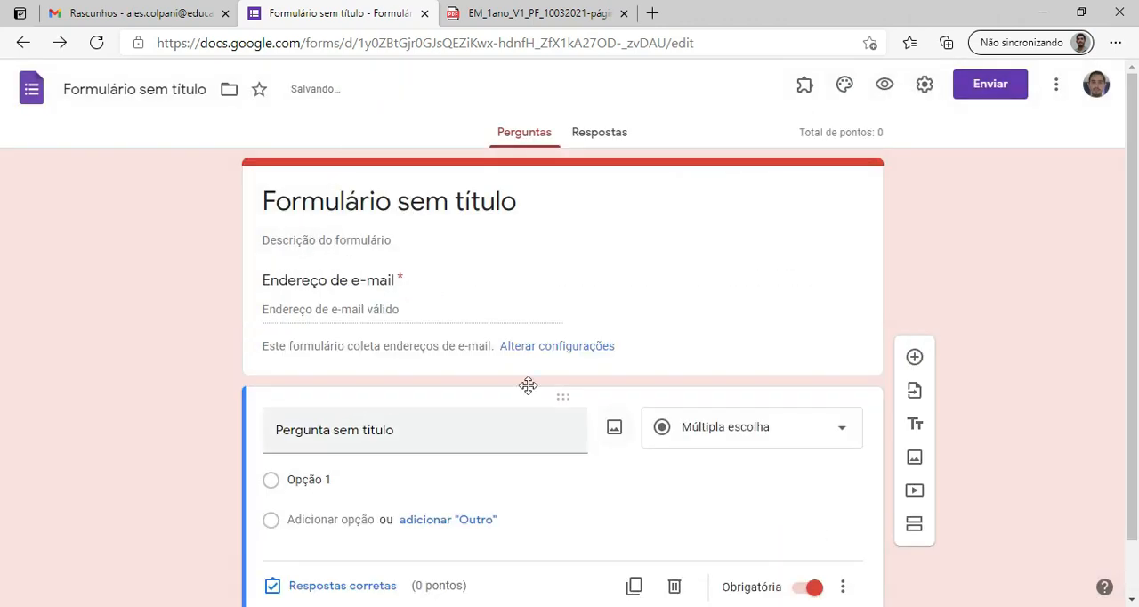
# Title the form "PET I - 2ª Semana".
pyautogui.click(485, 238)
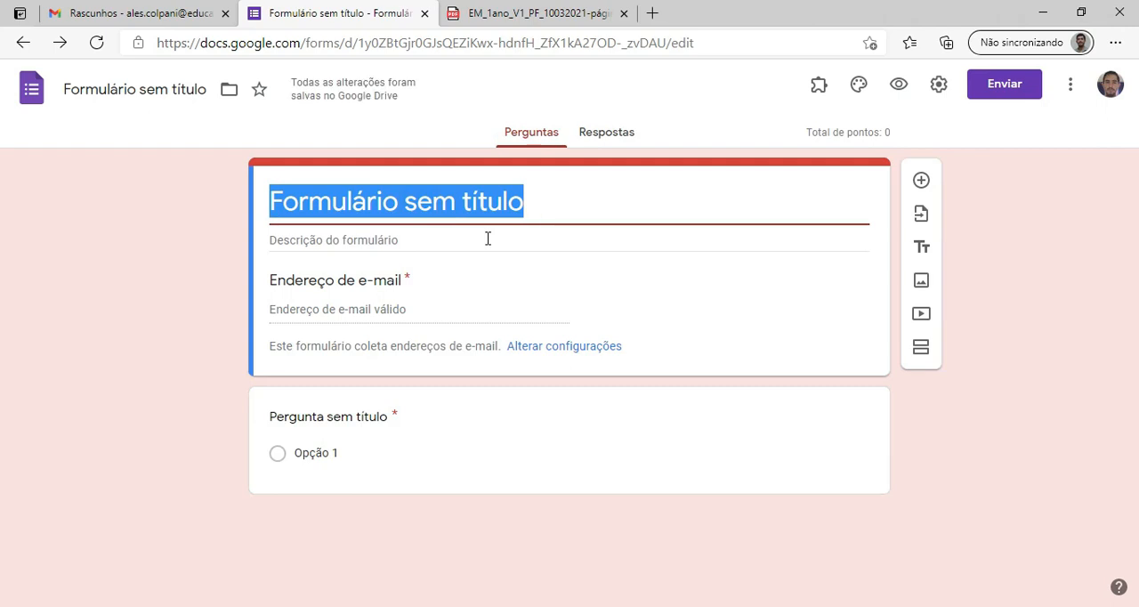
pyautogui.write('PET I ')
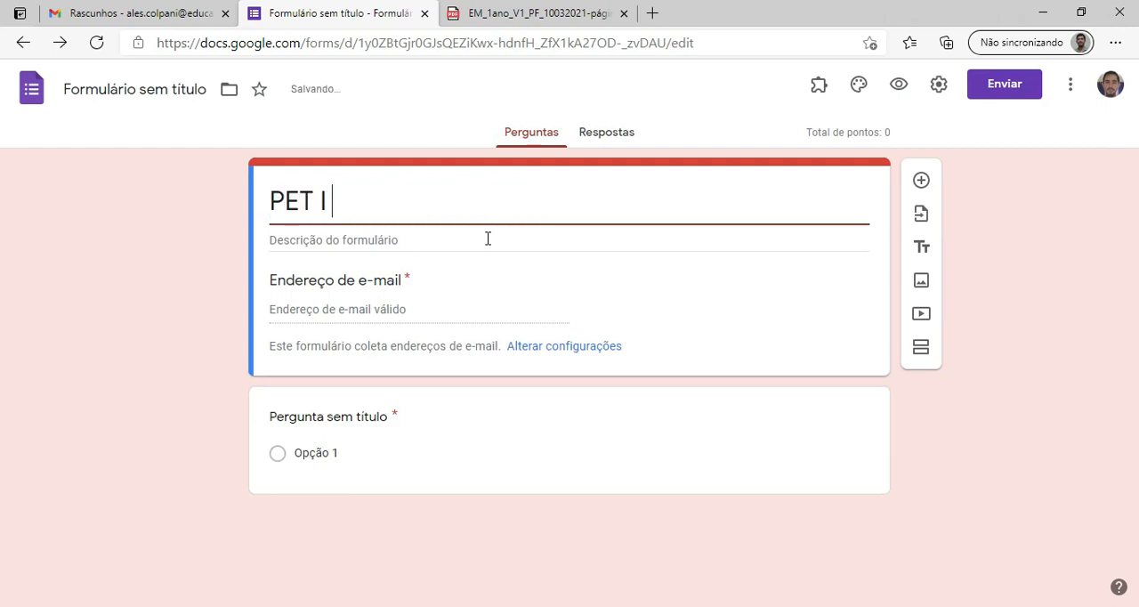
pyautogui.write('- 2ª Semana')
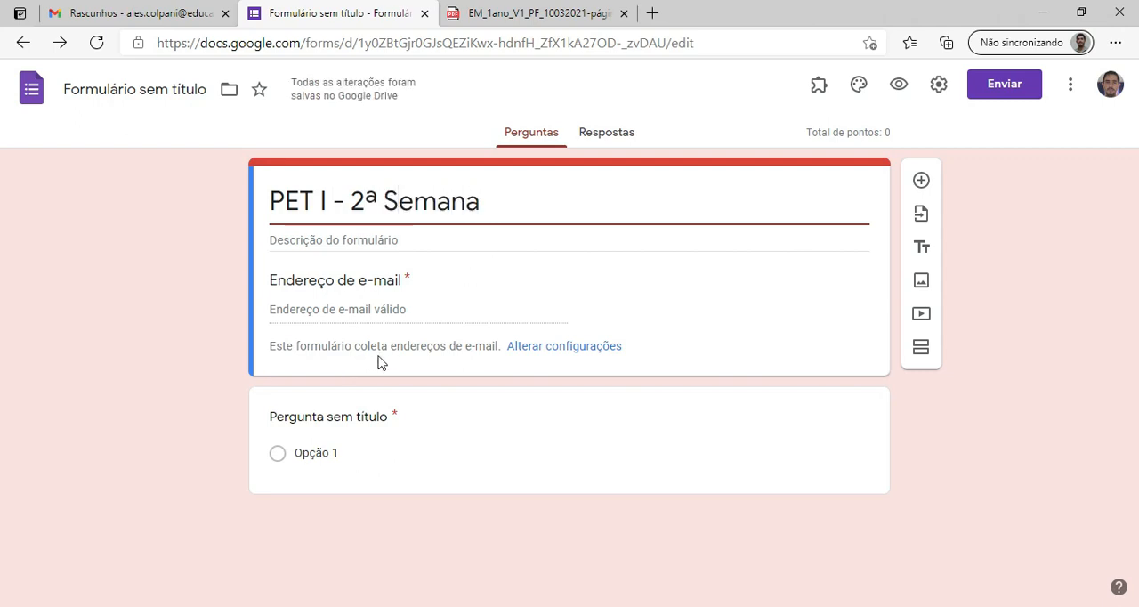
pyautogui.click(351, 243)
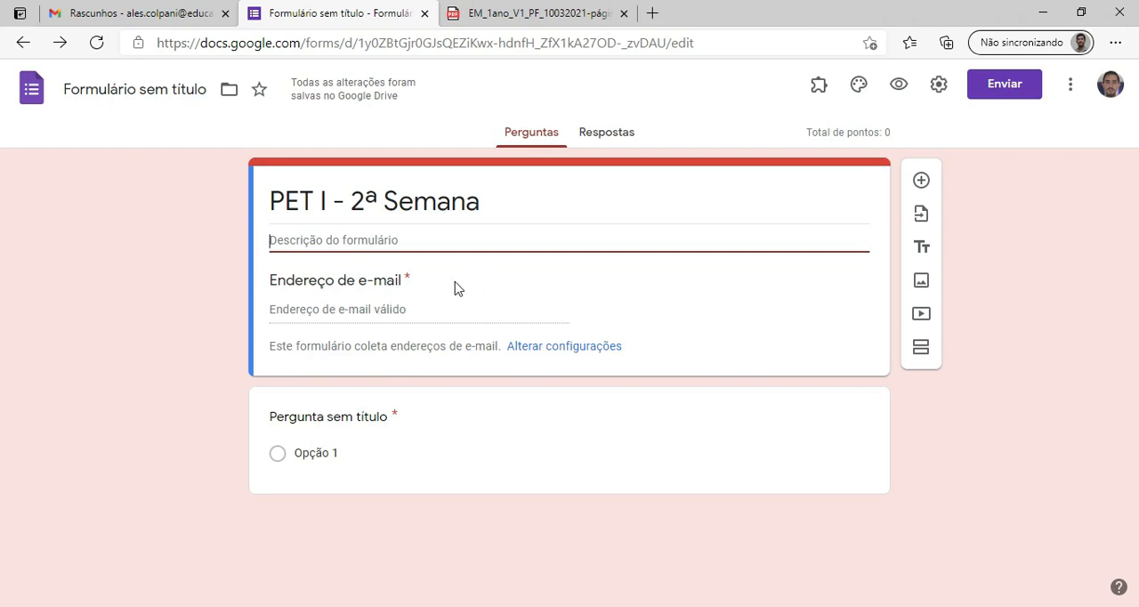
# Title the first question "Digite seu nome completo." and make it a "Resposta curta" question.
pyautogui.click(360, 404)
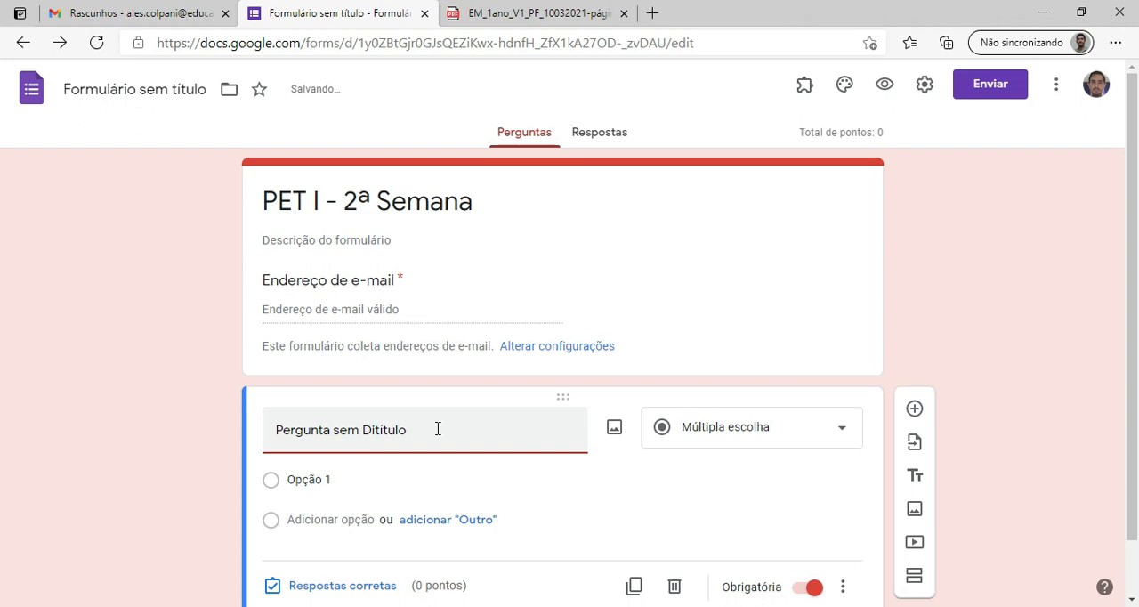
pyautogui.hotkey('ctrl', 'a')
pyautogui.write('Digite')
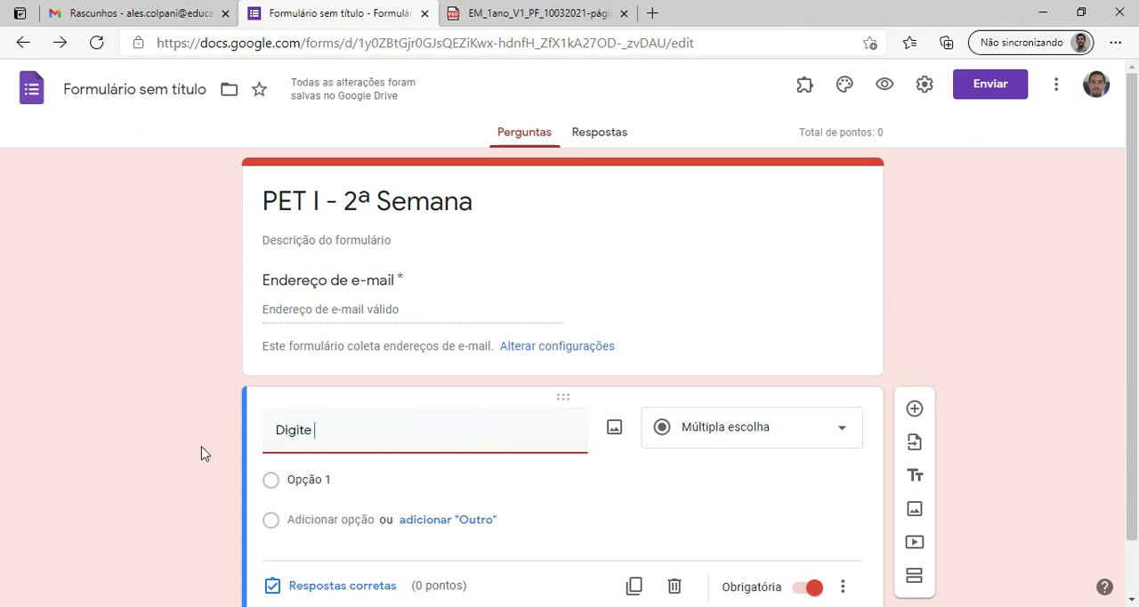
pyautogui.write(' seu nom')
pyautogui.press('BackSpace')
pyautogui.write('ome completo.')
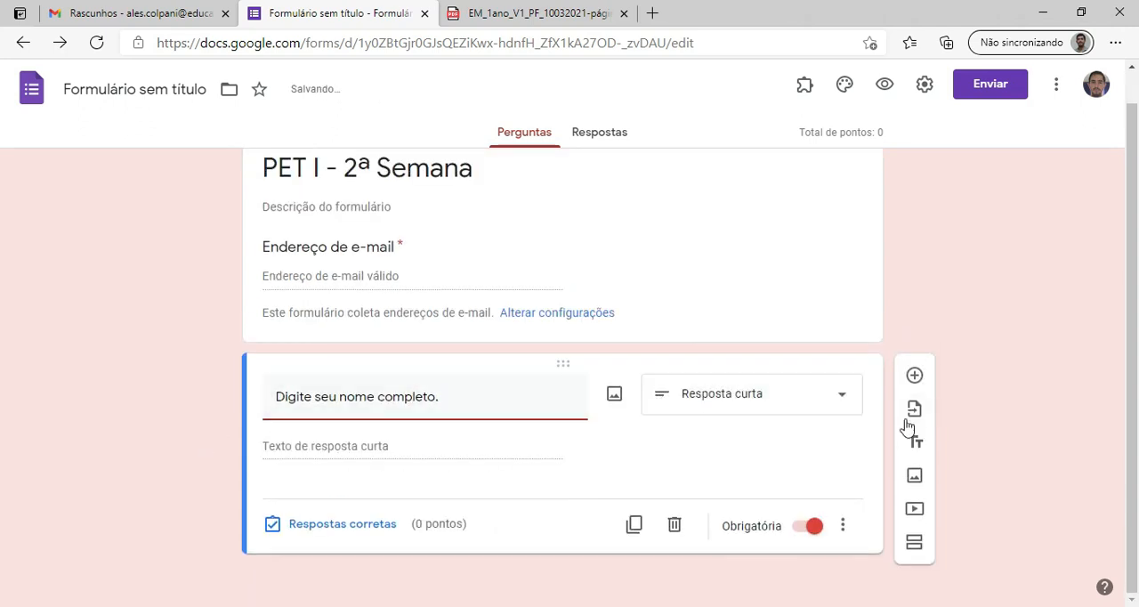
pyautogui.click(849, 411)
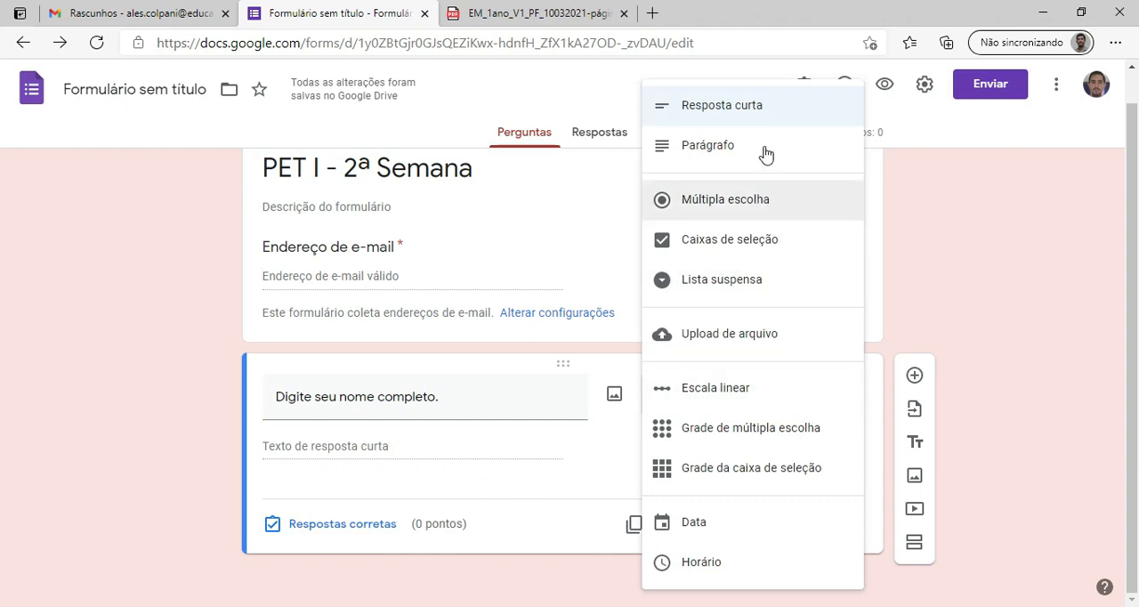
pyautogui.click(767, 112)
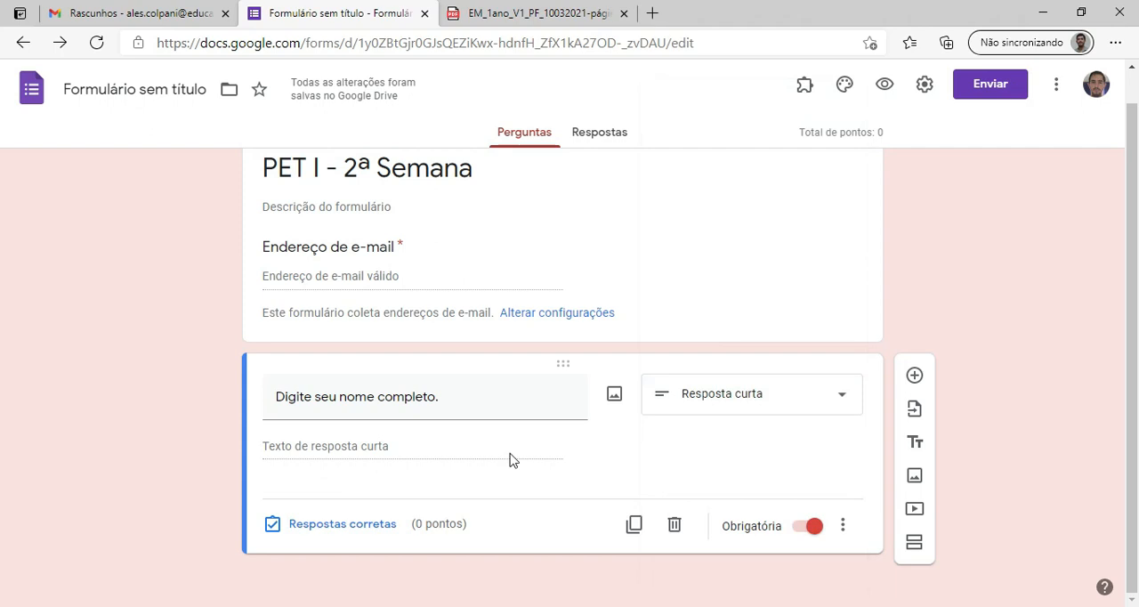
# Try the full-name question's required setting, point value and answer feedback option, keeping it required and worth 0 points.
pyautogui.click(816, 534)
pyautogui.click(806, 528)
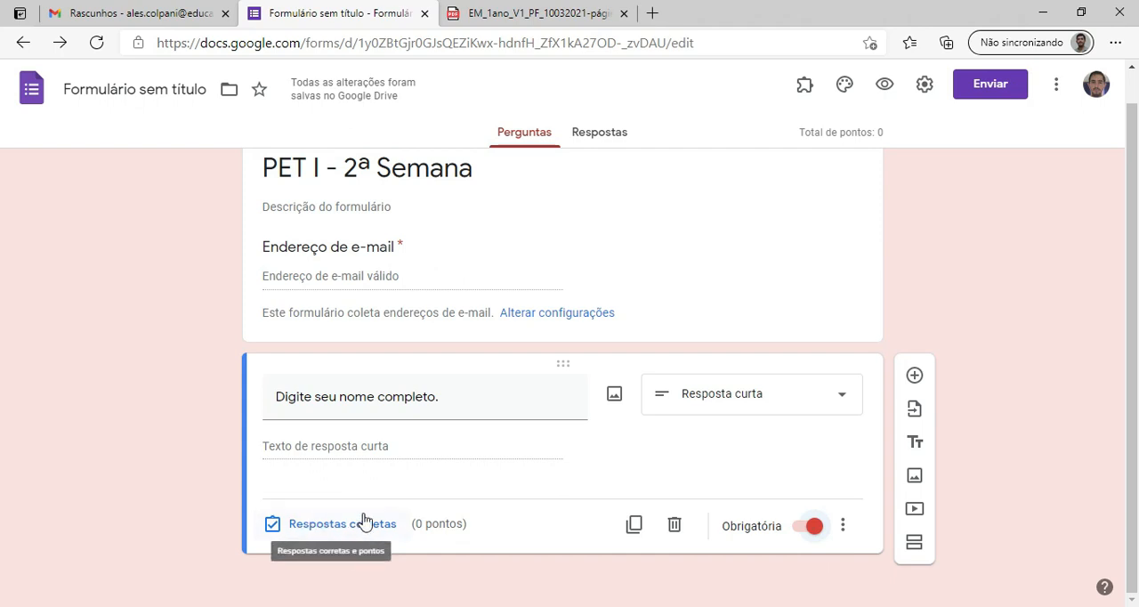
pyautogui.click(339, 529)
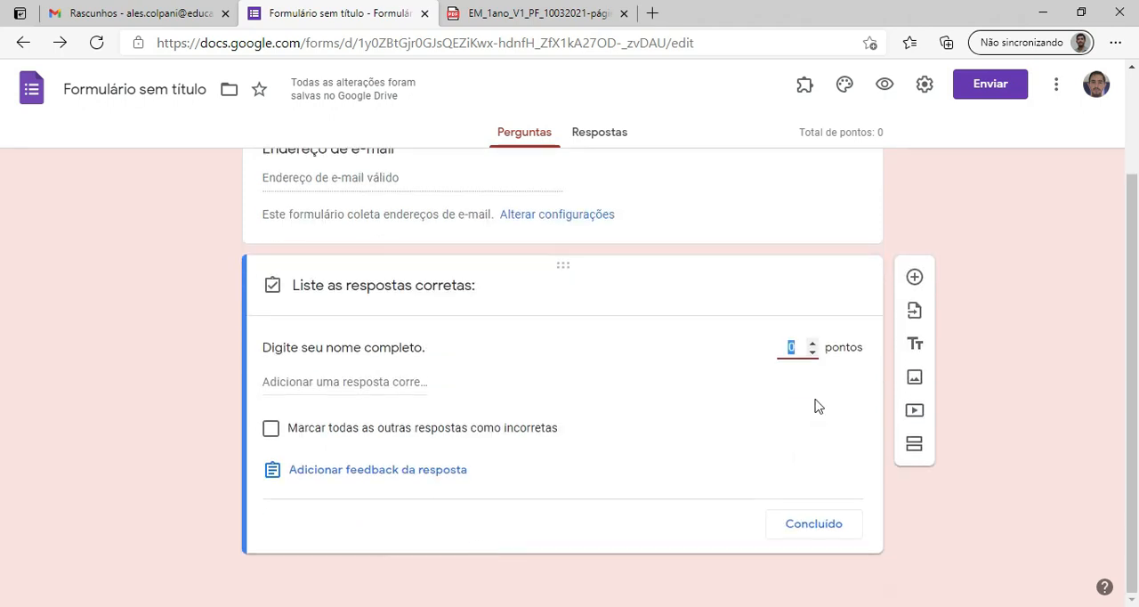
pyautogui.click(813, 345)
pyautogui.click(810, 354)
pyautogui.click(348, 478)
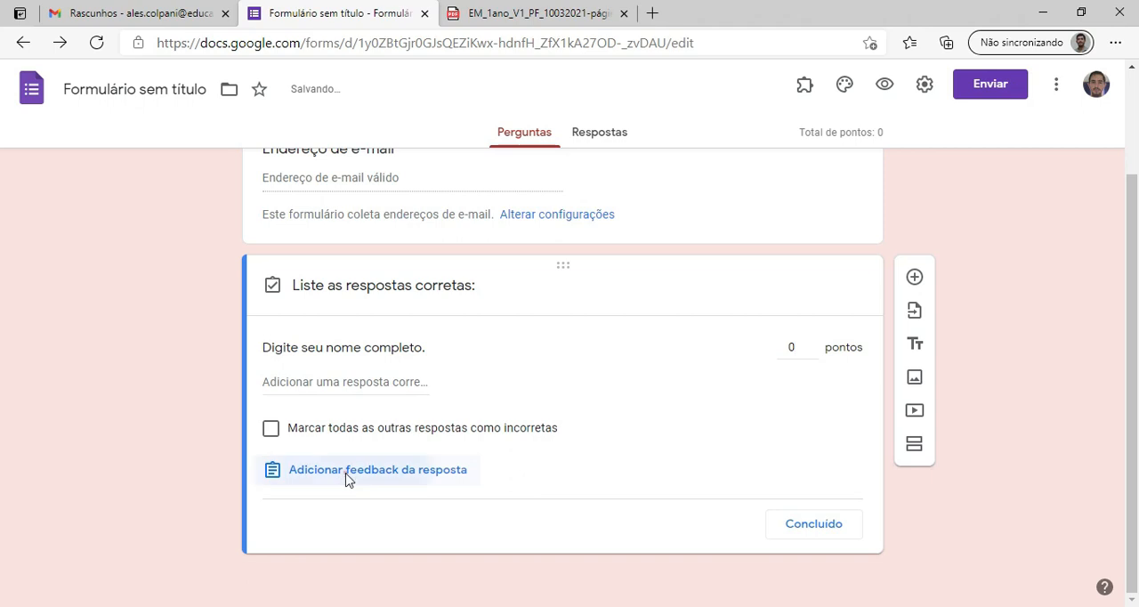
pyautogui.click(773, 281)
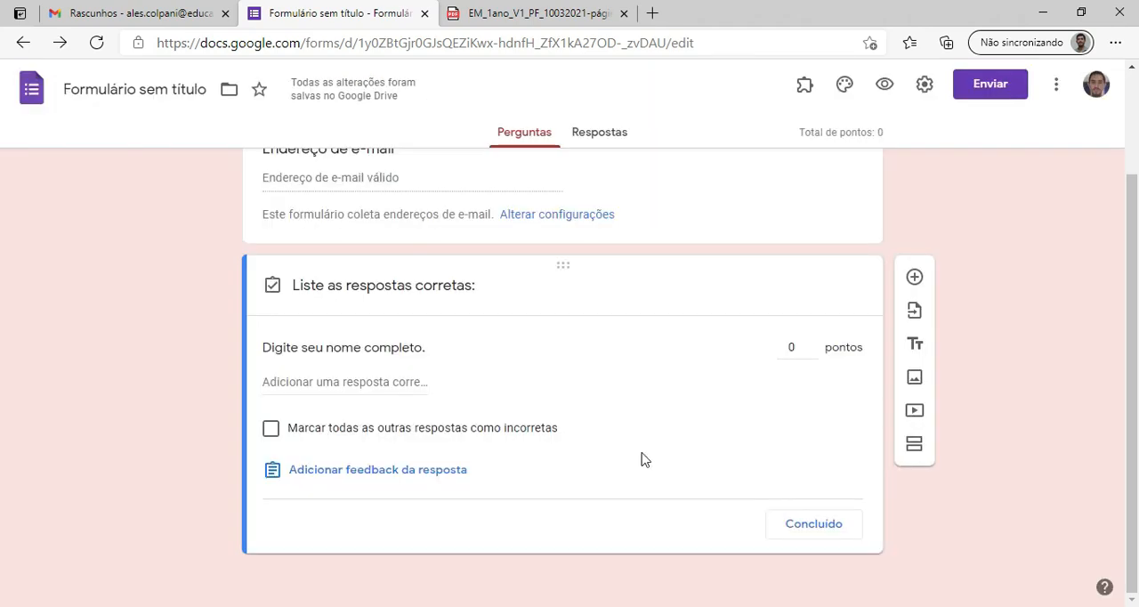
pyautogui.click(811, 532)
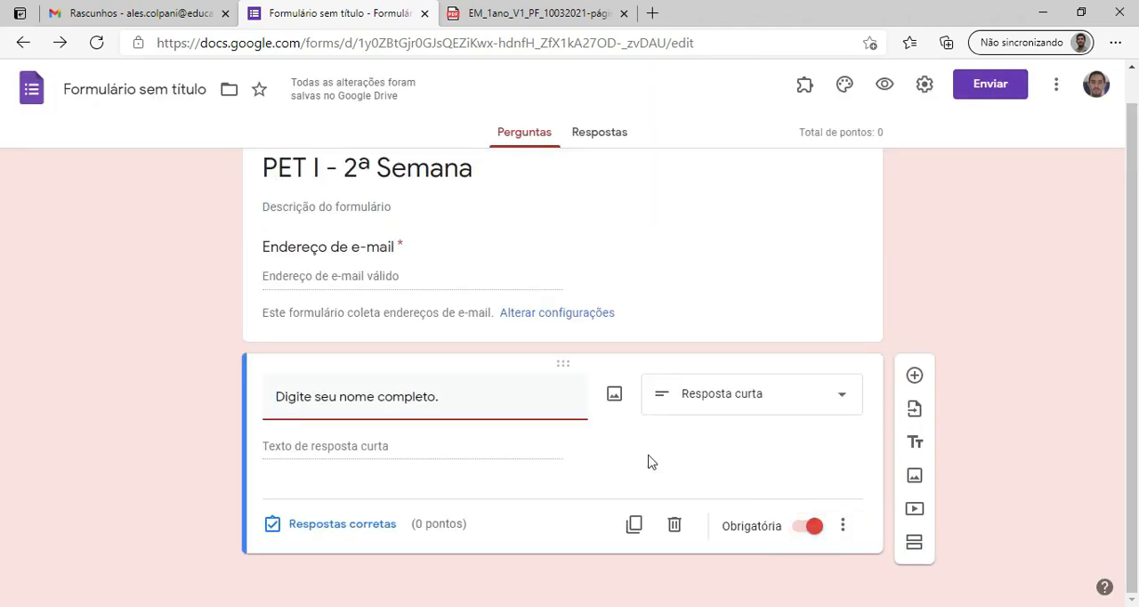
# Add a question "Selecione sua turma:" with the options "1º Branco" and "1º Azul".
pyautogui.click(914, 375)
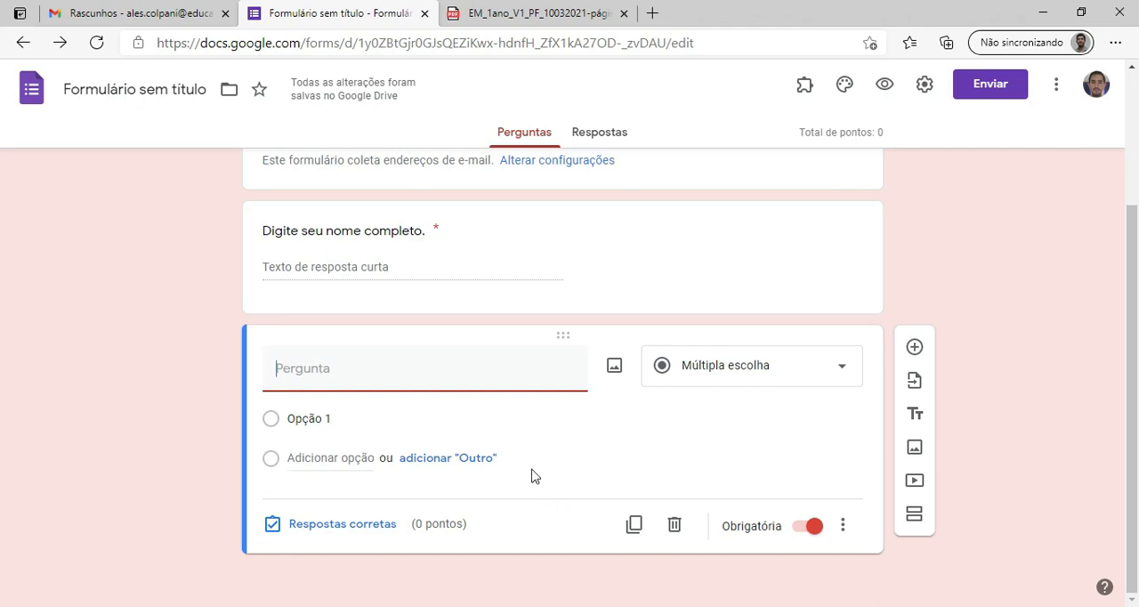
pyautogui.write('Selecione sua turma:')
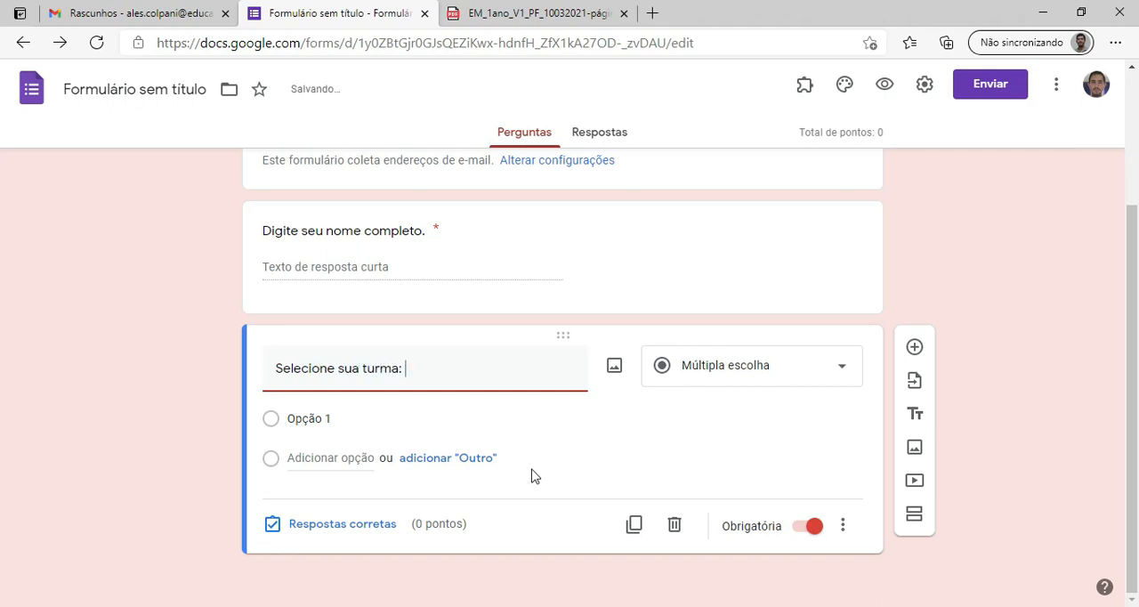
pyautogui.click(352, 414)
pyautogui.write('1')
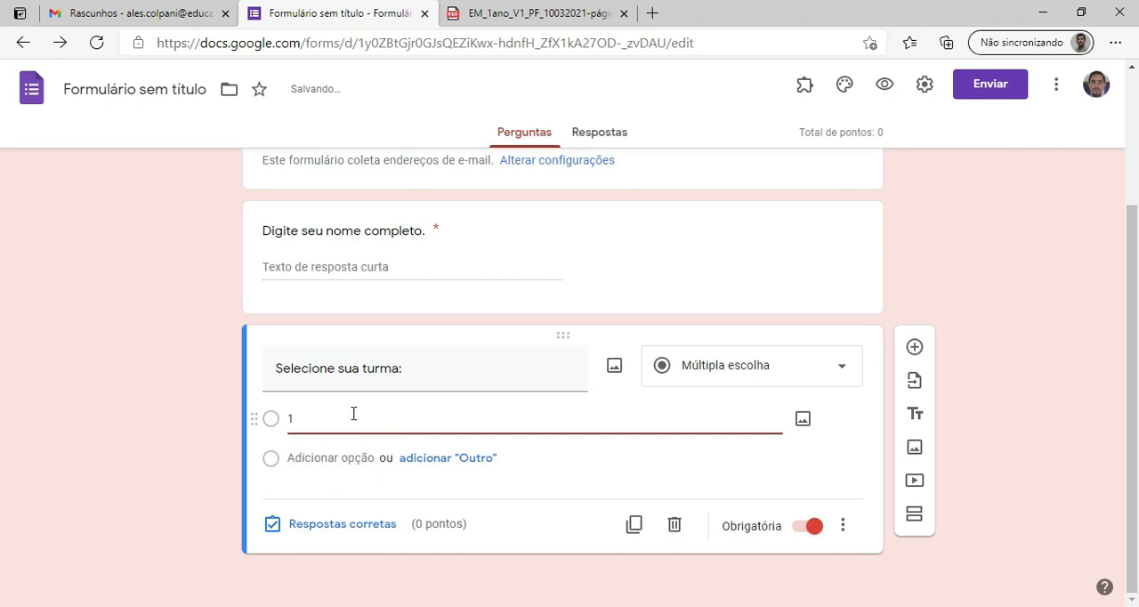
pyautogui.write('º Branco')
pyautogui.click(347, 488)
pyautogui.write('1º Azul')
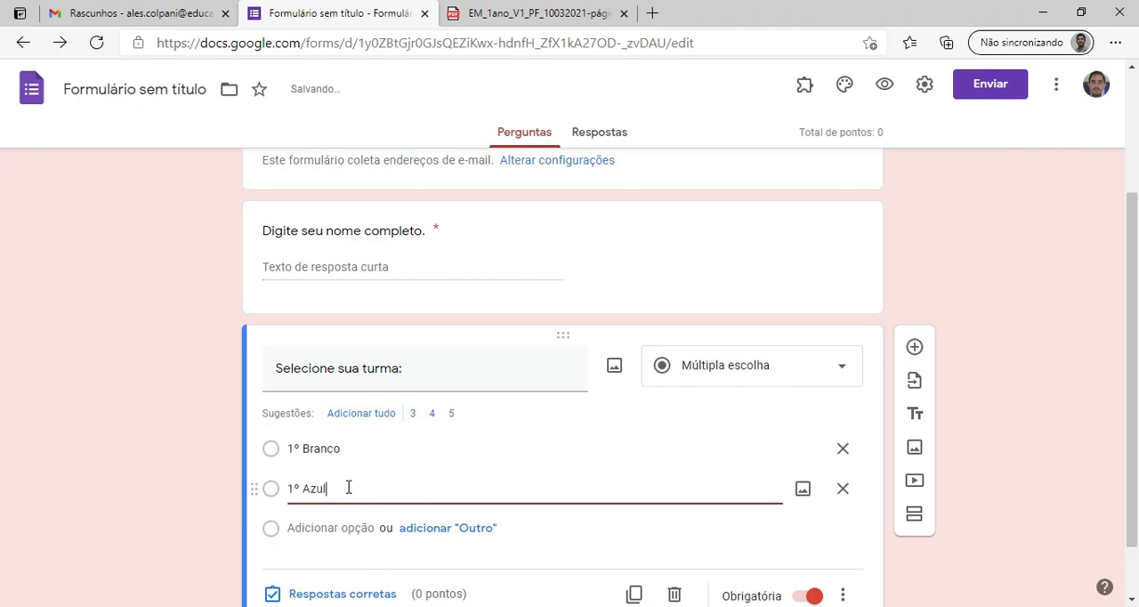
# Change the class question's type to "Lista suspensa".
pyautogui.scroll(-1, 744, 409)
pyautogui.click(842, 304)
pyautogui.click(775, 286)
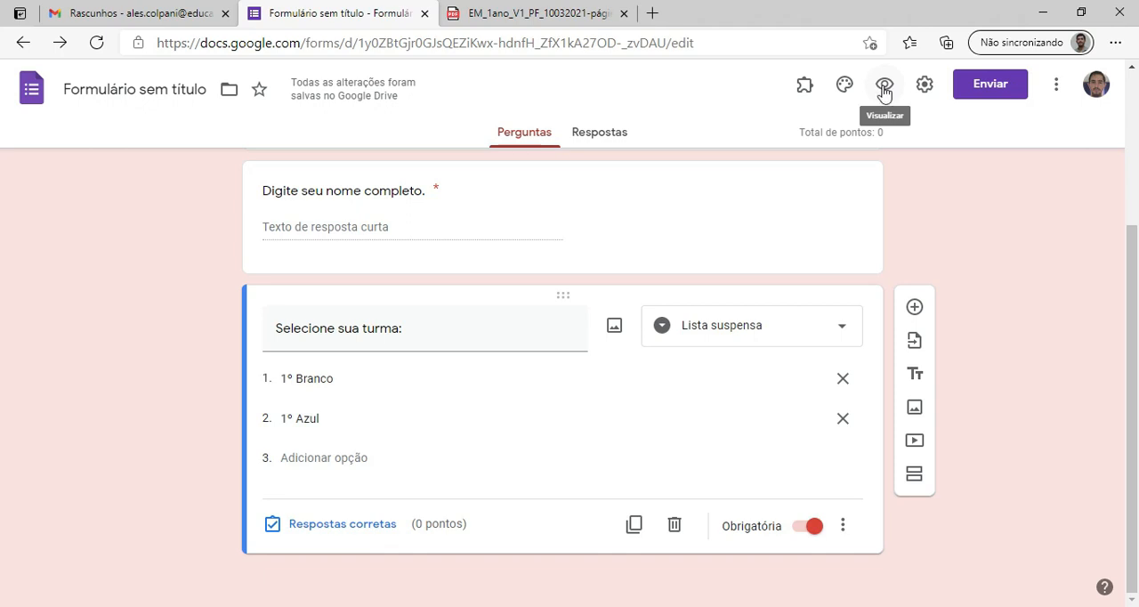
# Preview the form and check its e-mail and full-name fields as a respondent.
pyautogui.click(884, 89)
pyautogui.scroll(-3, 649, 300)
pyautogui.scroll(3, 478, 292)
pyautogui.click(378, 260)
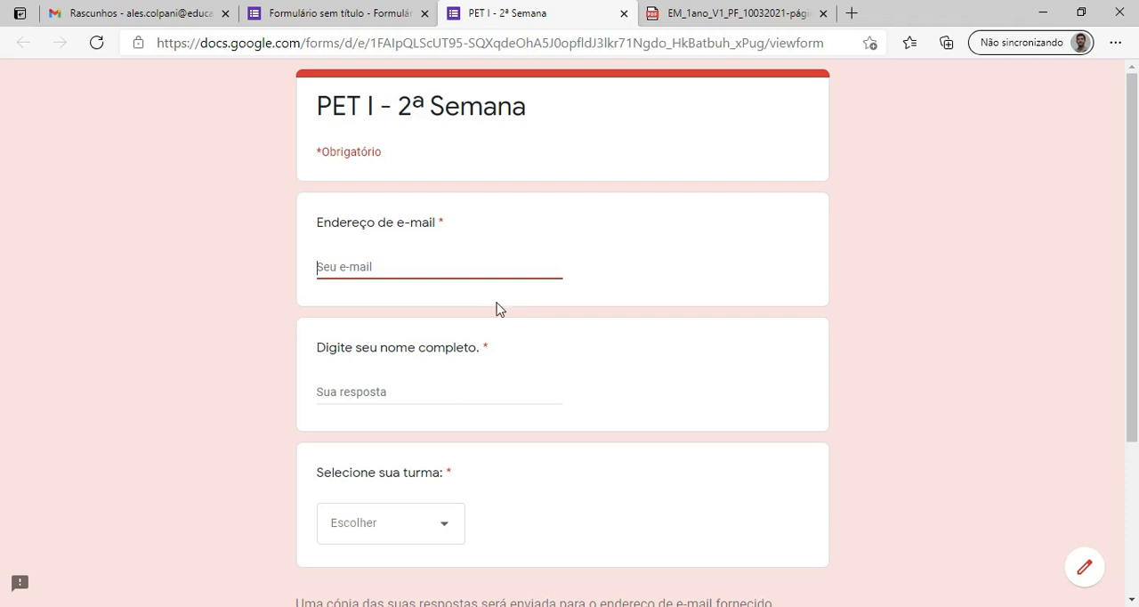
pyautogui.scroll(-2, 394, 231)
pyautogui.click(365, 222)
pyautogui.scroll(-1, 463, 374)
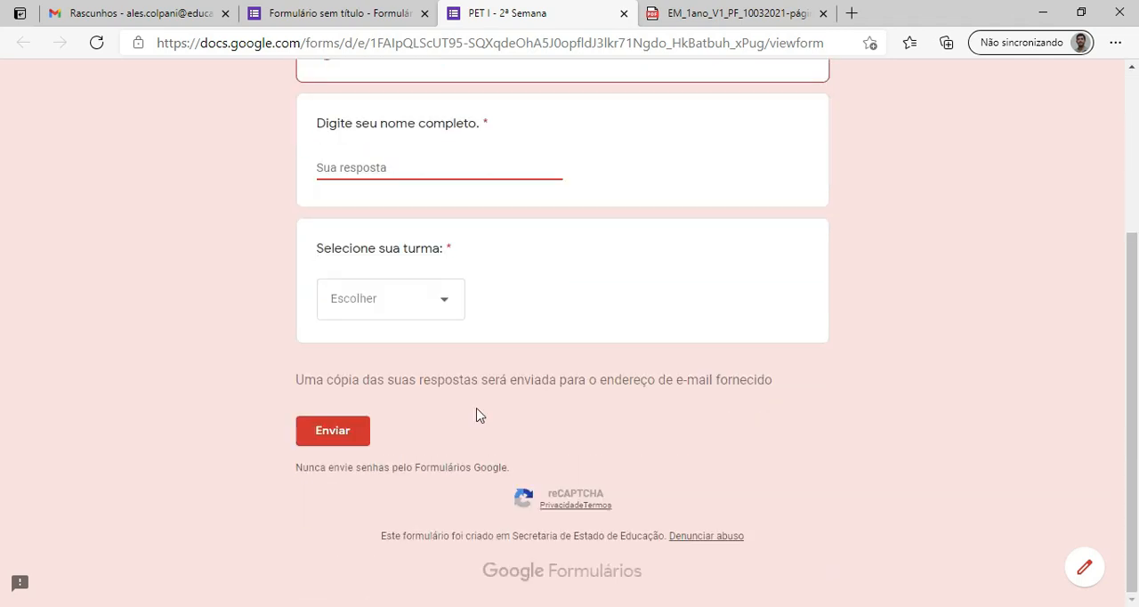
# Test the class dropdown in the preview by choosing "1º Azul", and close the preview without submitting.
pyautogui.click(444, 299)
pyautogui.click(394, 351)
pyautogui.click(452, 321)
pyautogui.click(360, 365)
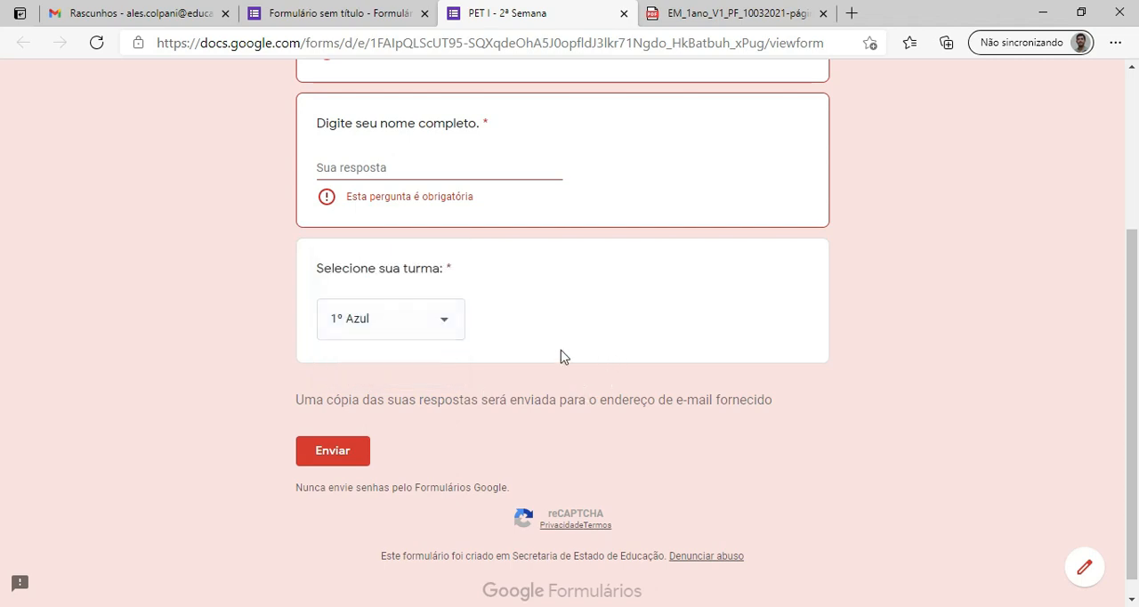
pyautogui.scroll(3, 564, 356)
pyautogui.click(624, 13)
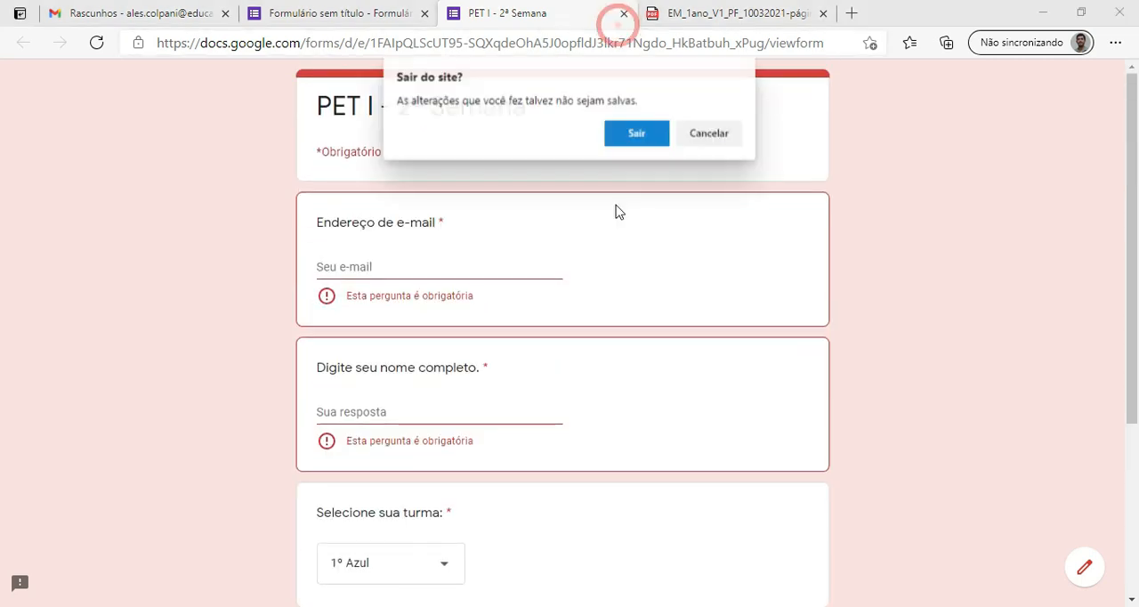
pyautogui.click(636, 132)
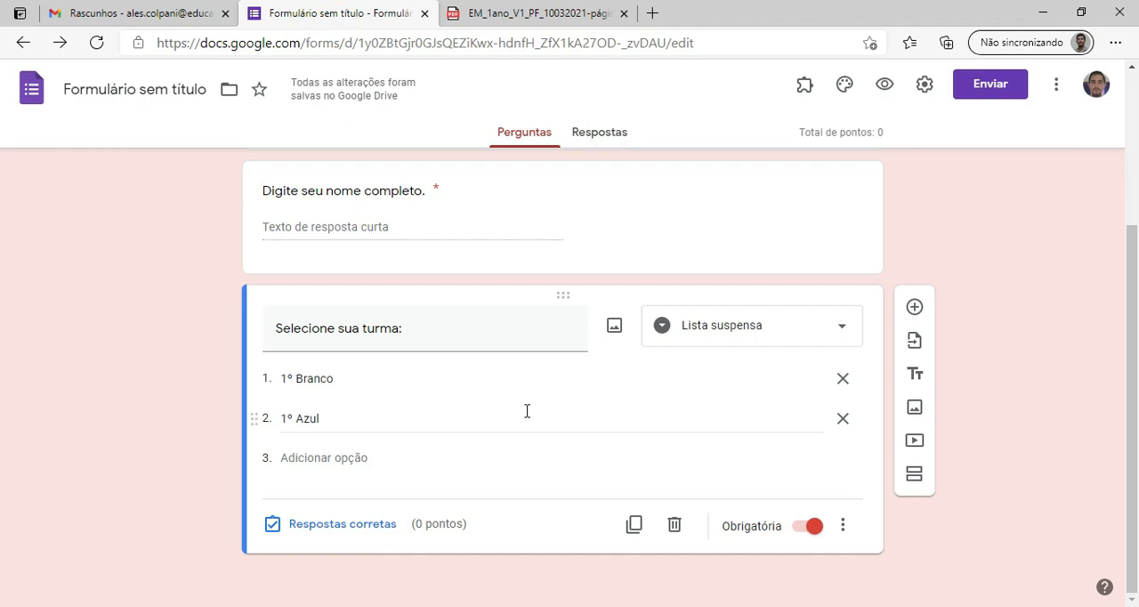
# Switch to the 1º Ano study plan PDF and find the Era Vargas activities on page 6.
pyautogui.scroll(3, 526, 410)
pyautogui.scroll(-1, 535, 419)
pyautogui.scroll(-2, 538, 418)
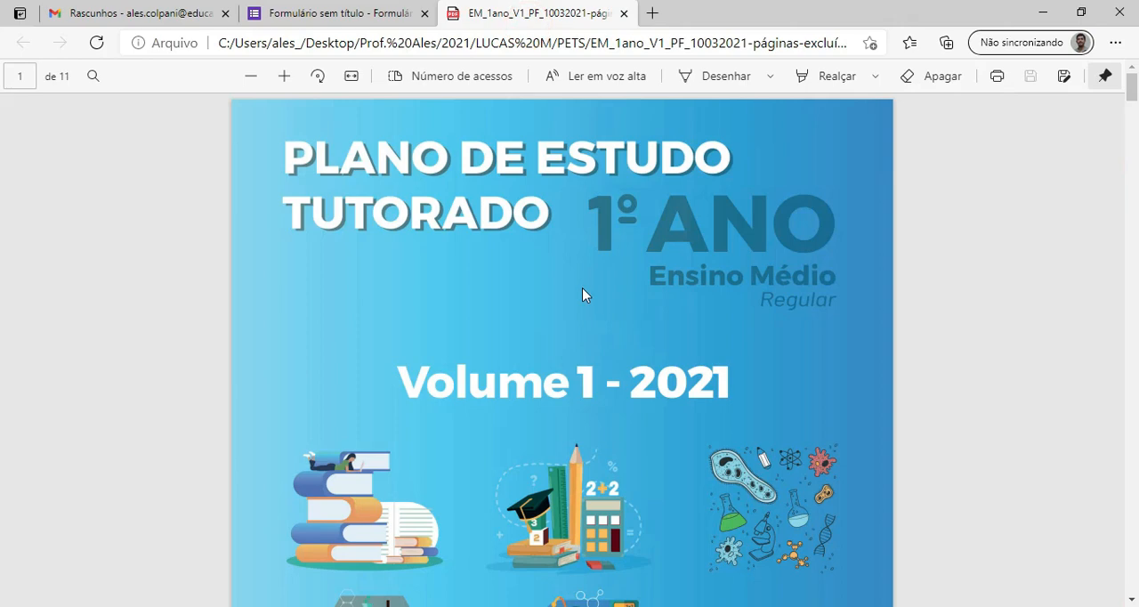
pyautogui.scroll(-10, 582, 287)
pyautogui.scroll(-15, 656, 346)
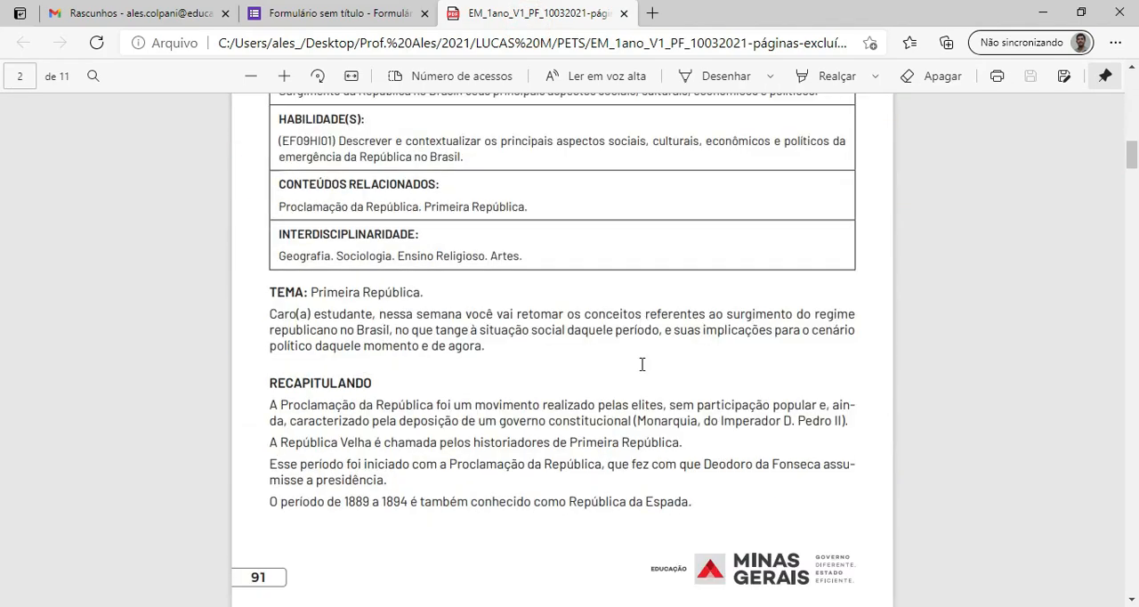
pyautogui.scroll(-15, 659, 441)
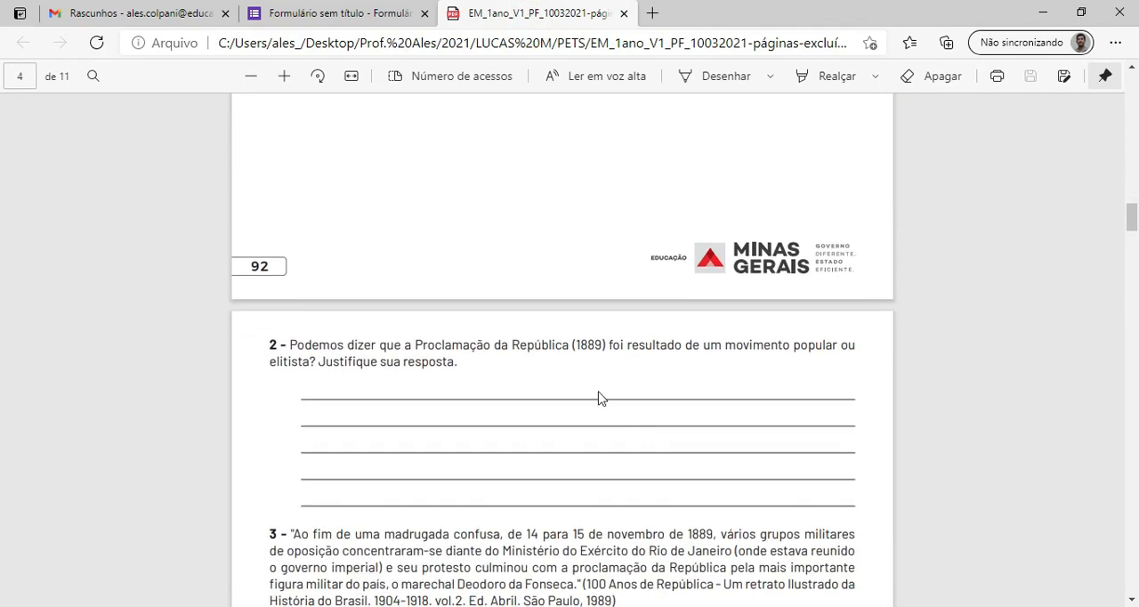
pyautogui.scroll(-15, 571, 380)
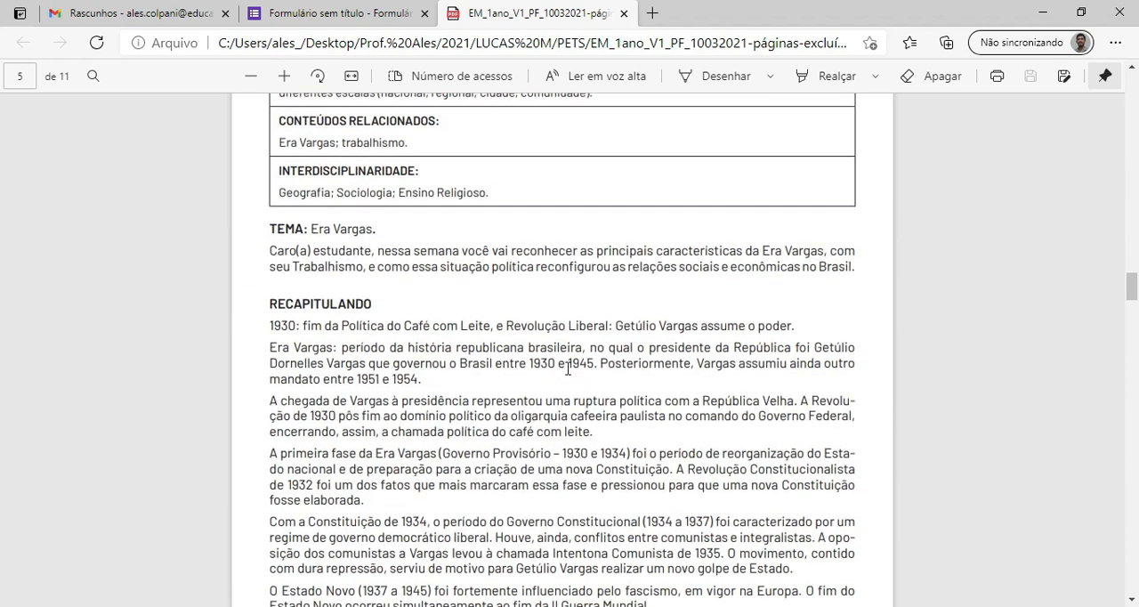
pyautogui.scroll(-1, 554, 346)
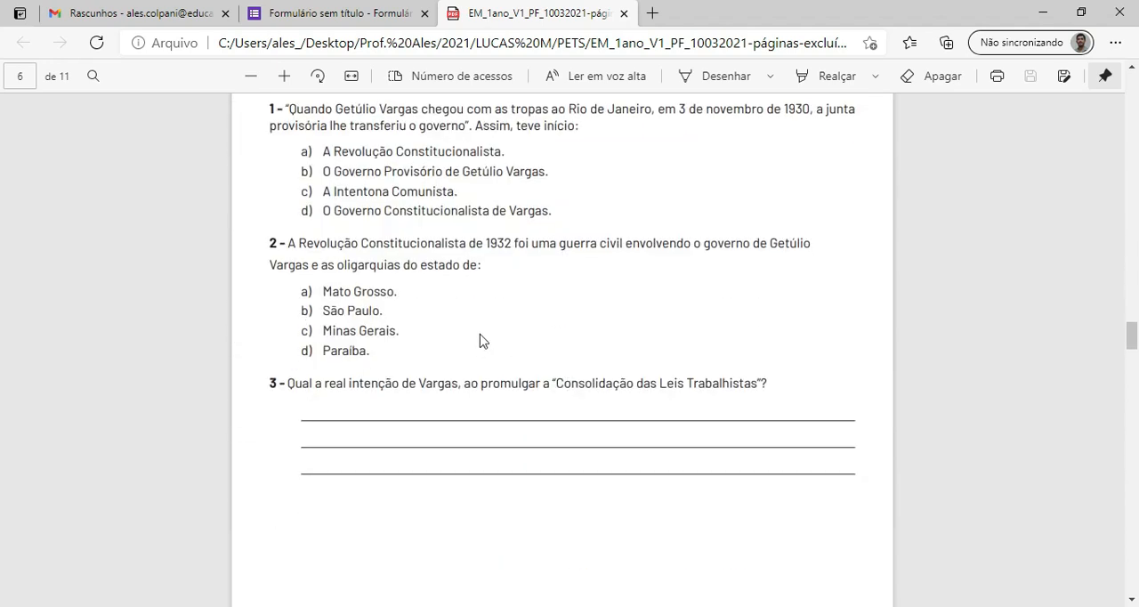
pyautogui.scroll(3, 490, 356)
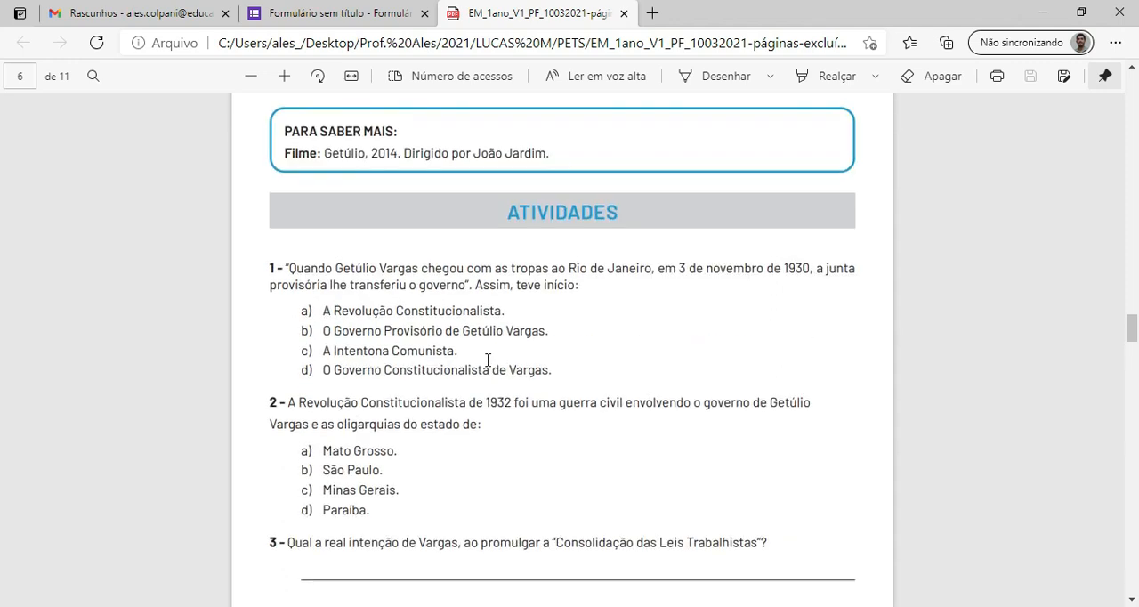
pyautogui.scroll(-3, 473, 361)
pyautogui.scroll(2, 505, 402)
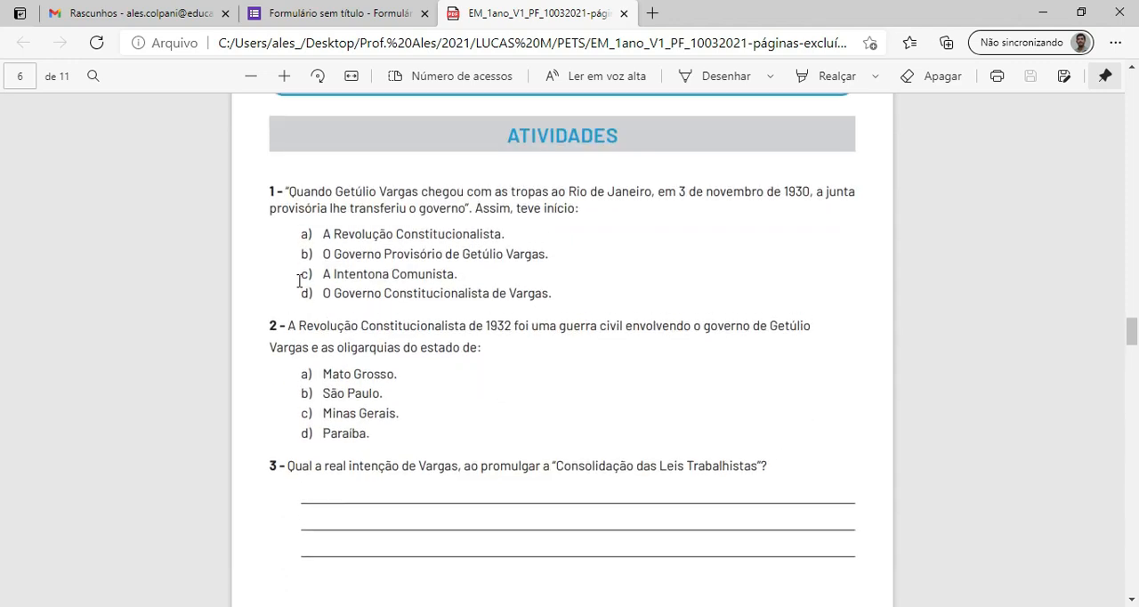
# Copy the statement of question 1 about Getúlio Vargas from the PDF into a new form question after the class question.
pyautogui.moveTo(267, 191); pyautogui.dragTo(596, 218)
pyautogui.click(595, 232)
pyautogui.moveTo(268, 190); pyautogui.dragTo(587, 212)
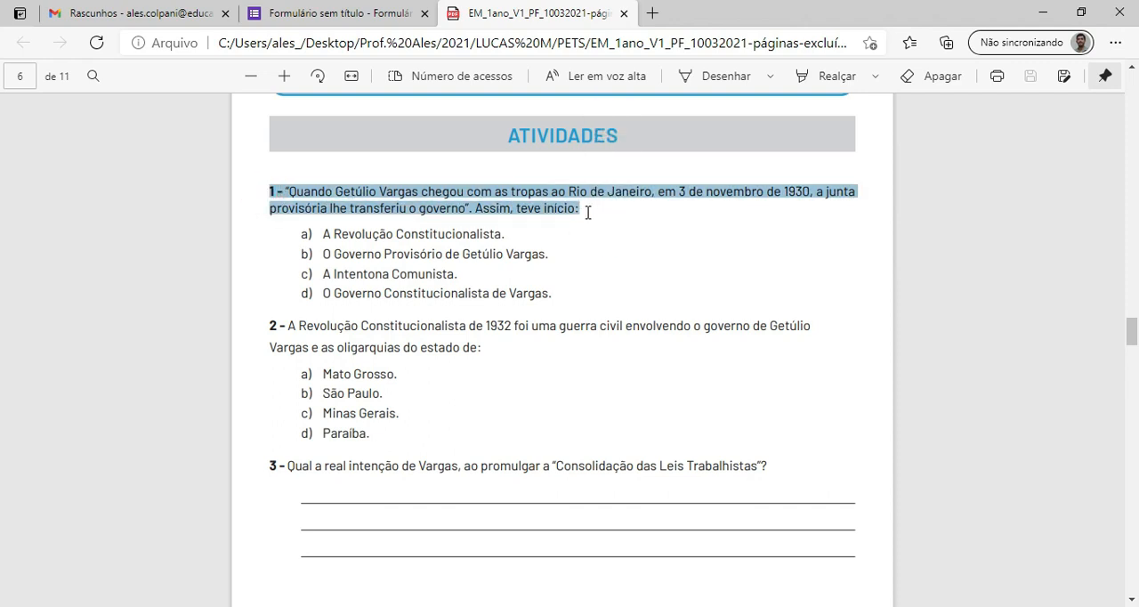
pyautogui.click(346, 13)
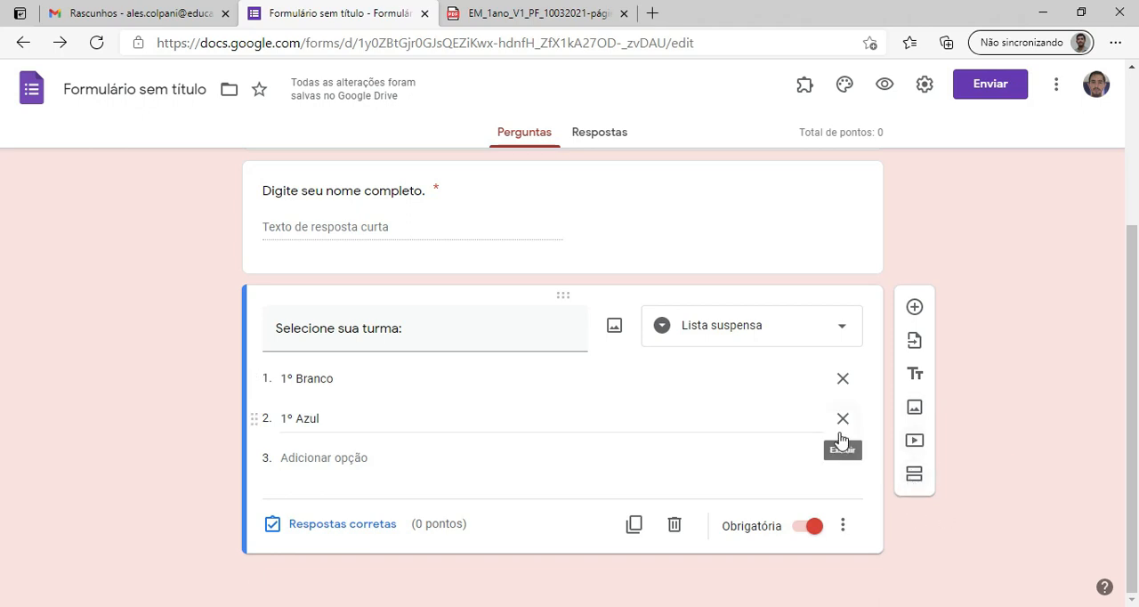
pyautogui.click(915, 307)
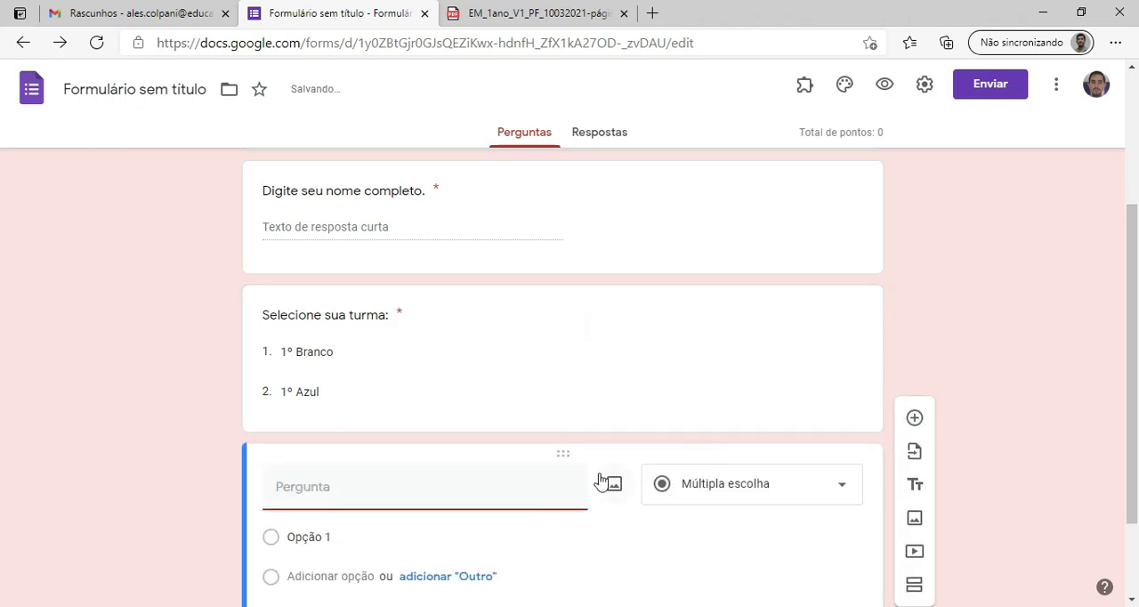
pyautogui.write('1 - "Quando Getúlio Vargas chegou com as tropas ao Rio de Janeiro, em 3 de novembro de 1930, a junta provisória lhe transferiu o governo". Assim, teve inicio:')
pyautogui.scroll(-2, 653, 508)
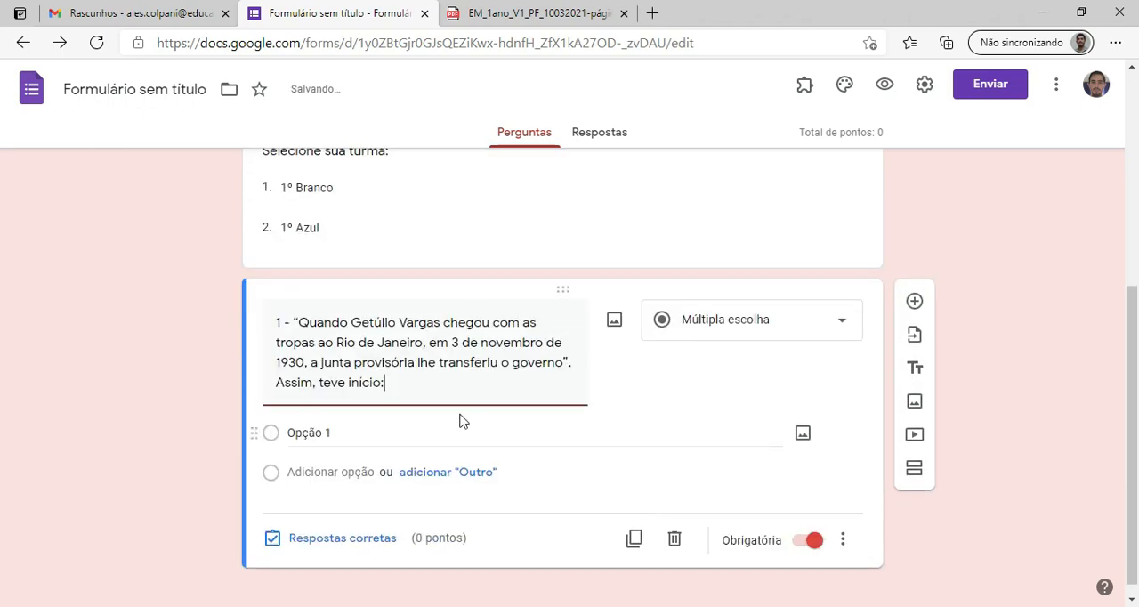
# Copy alternative "a) A Revolução Constitucionalista." from the PDF into the first option of the Getúlio Vargas question.
pyautogui.click(503, 11)
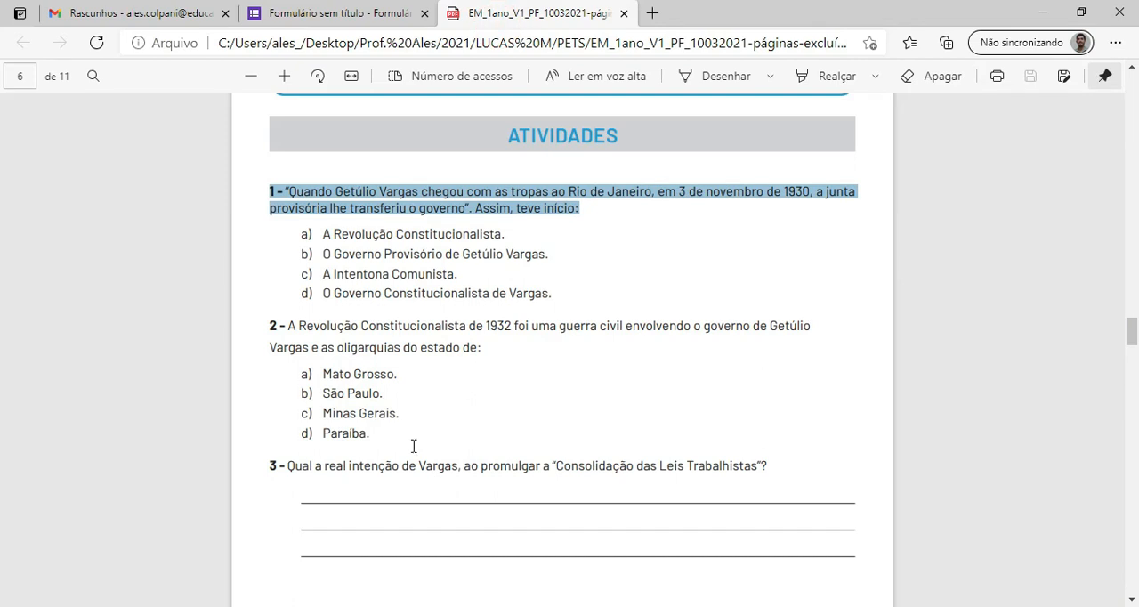
pyautogui.moveTo(299, 234); pyautogui.dragTo(510, 234)
pyautogui.hotkey('ctrl', 'c')
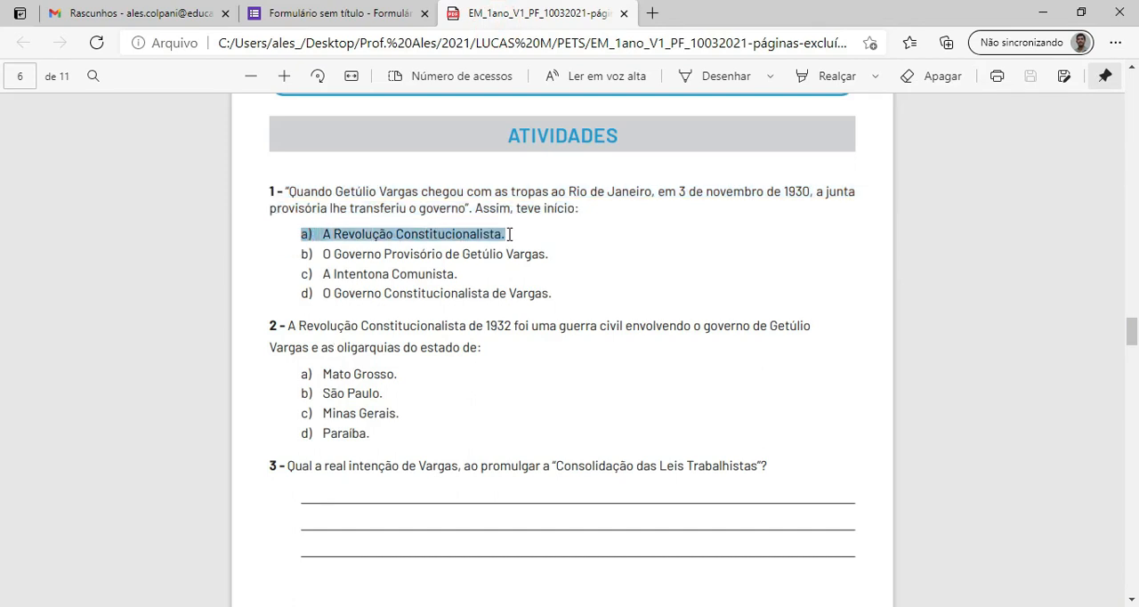
pyautogui.click(342, 11)
pyautogui.click(432, 431)
pyautogui.hotkey('ctrl', 'v')
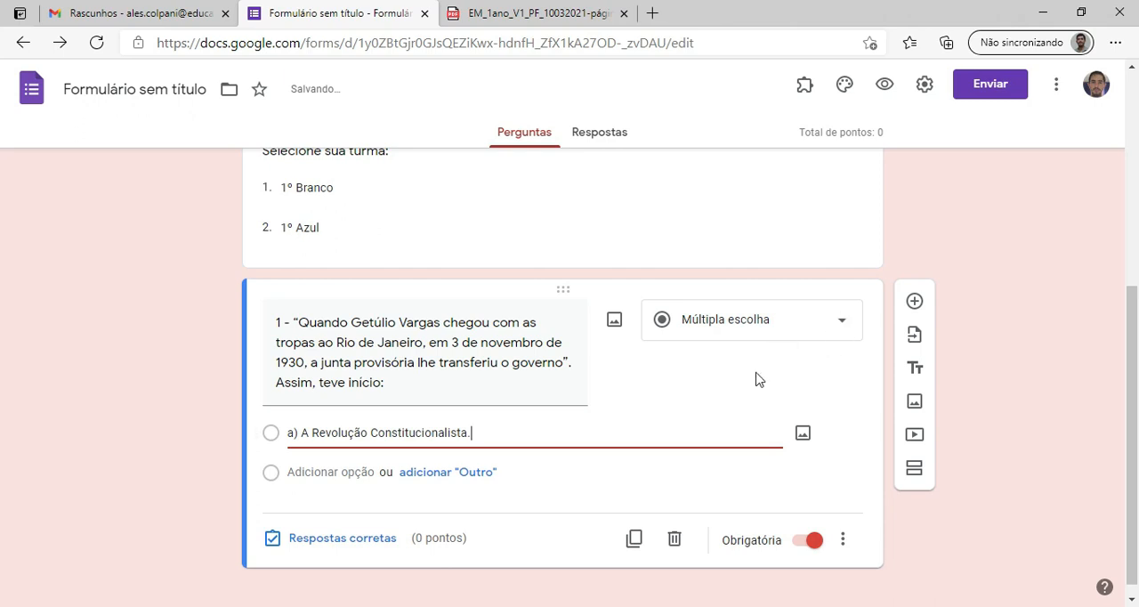
# Copy alternative "b) O Governo Provisório de Getúlio Vargas." from the PDF into a second option of question 1.
pyautogui.click(455, 14)
pyautogui.moveTo(306, 253); pyautogui.dragTo(579, 255)
pyautogui.hotkey('ctrl', 'c')
pyautogui.click(594, 272)
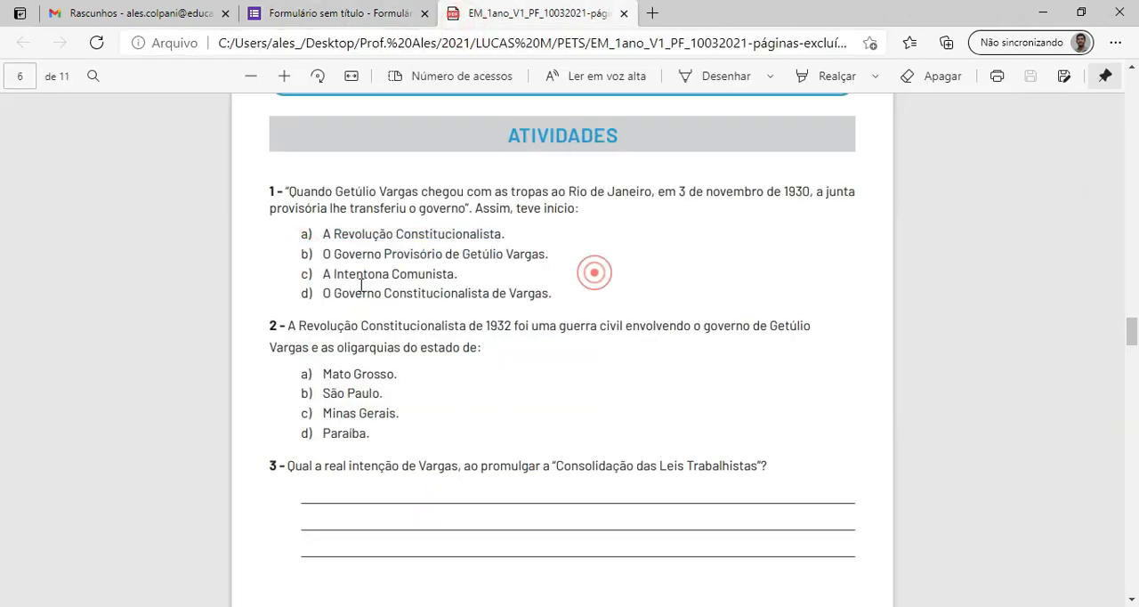
pyautogui.moveTo(385, 252); pyautogui.dragTo(583, 252)
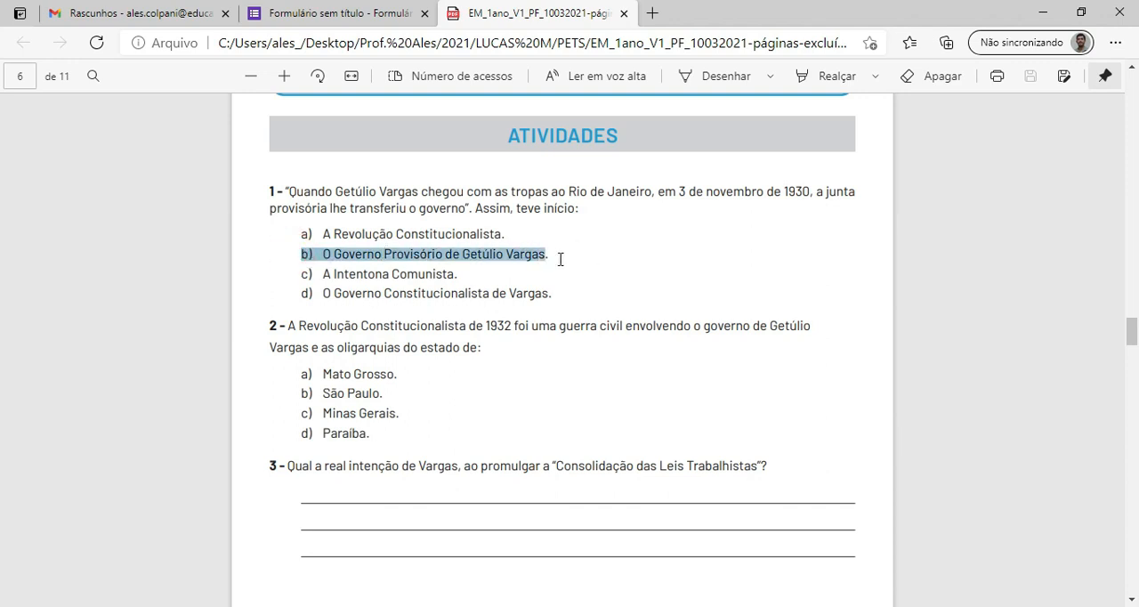
pyautogui.click(298, 24)
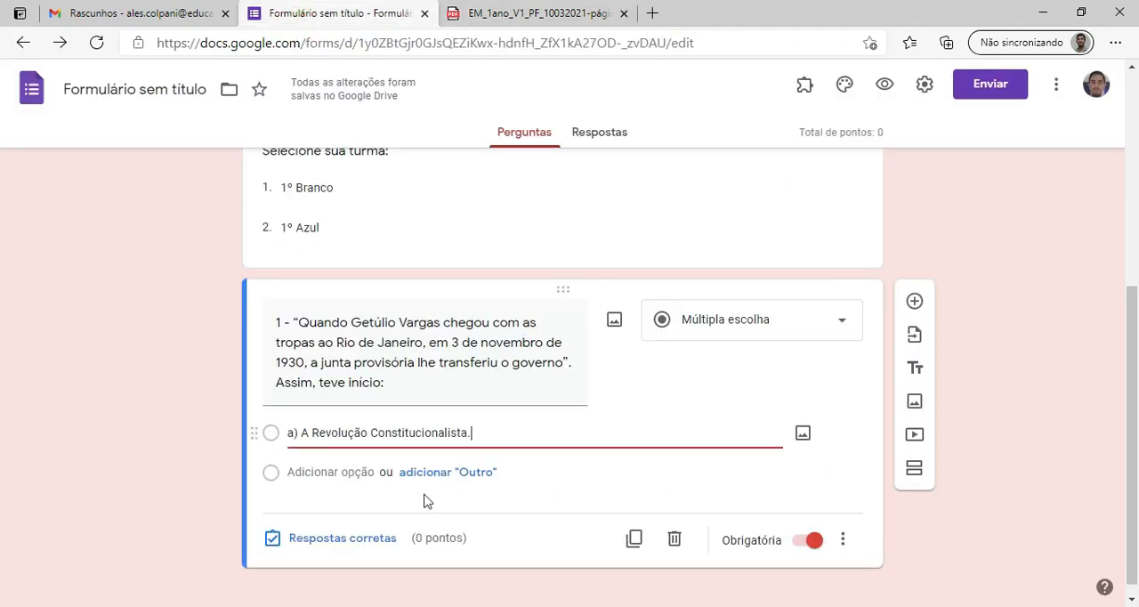
pyautogui.click(358, 458)
pyautogui.click(307, 470)
pyautogui.hotkey('ctrl', 'v')
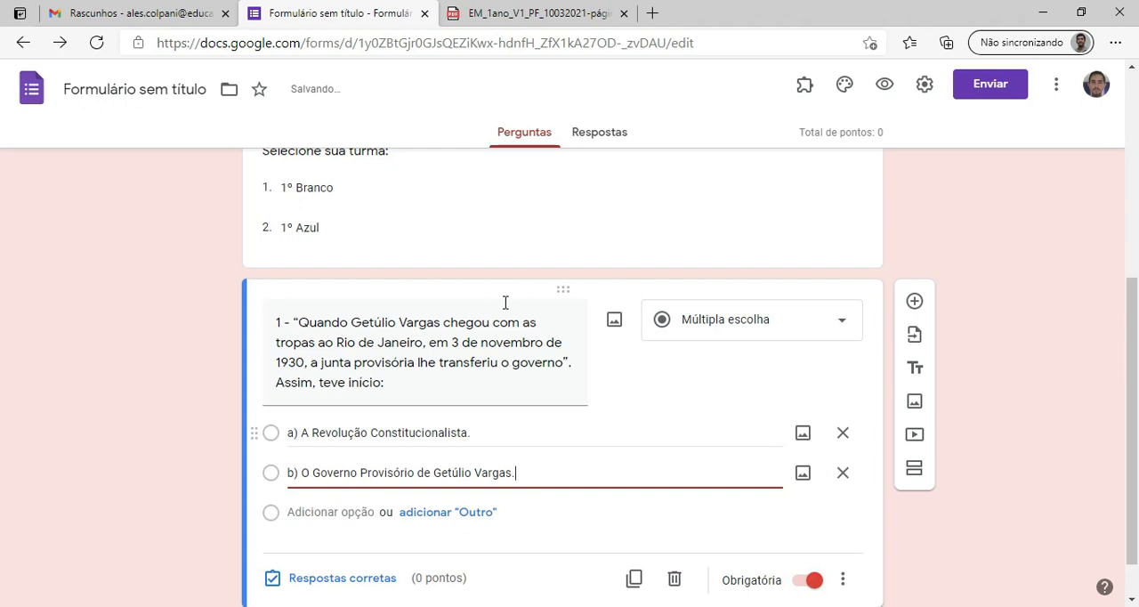
# Copy alternative "c) A Intentona Comunista." from the PDF into a third option of question 1.
pyautogui.click(485, 13)
pyautogui.moveTo(293, 275); pyautogui.dragTo(469, 281)
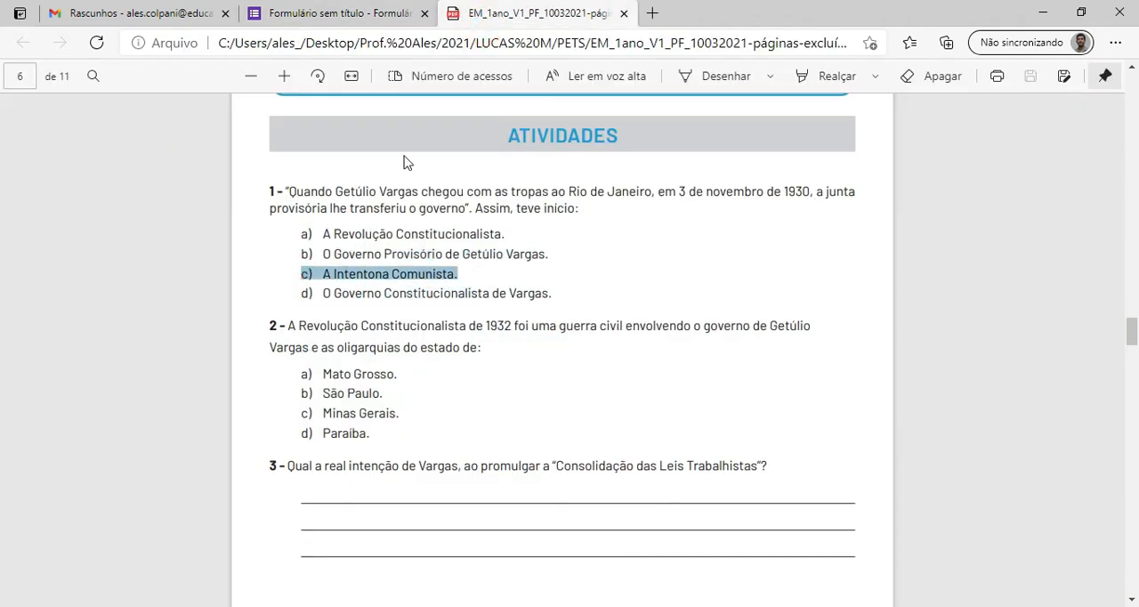
pyautogui.hotkey('ctrl', 'c')
pyautogui.click(342, 13)
pyautogui.click(333, 510)
pyautogui.hotkey('ctrl', 'v')
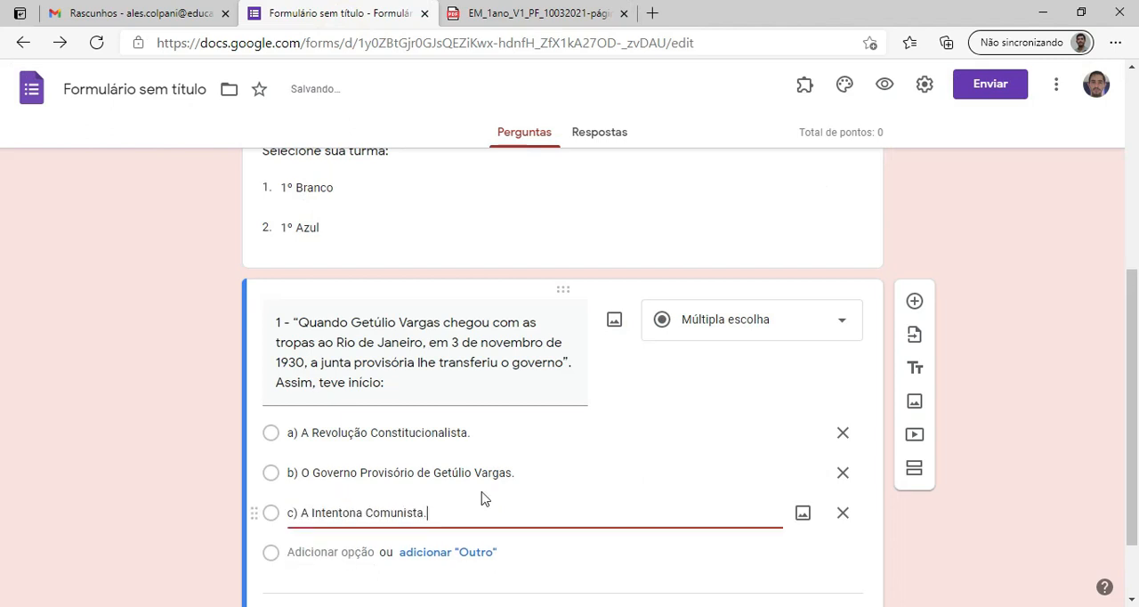
# Copy alternative "d) O Governo Constitucionalista de Vargas." from the PDF into a fourth option of question 1.
pyautogui.click(480, 11)
pyautogui.moveTo(303, 293); pyautogui.dragTo(567, 307)
pyautogui.hotkey('ctrl', 'c')
pyautogui.click(360, 14)
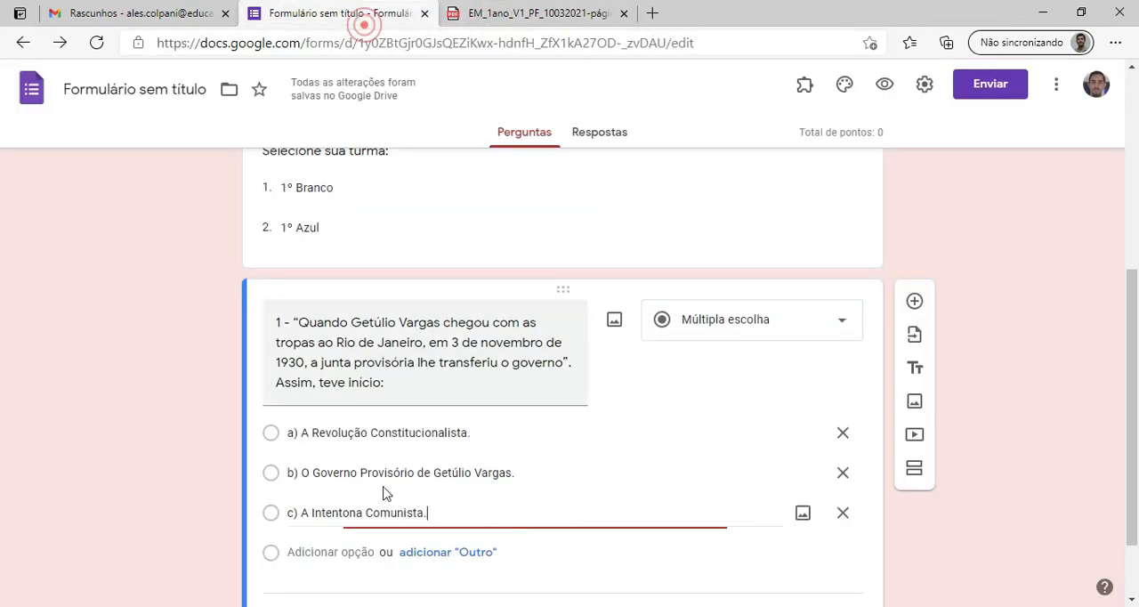
pyautogui.click(331, 552)
pyautogui.hotkey('ctrl', 'v')
# Mark "b) O Governo Provisório de Getúlio Vargas." as the correct answer of question 1.
pyautogui.scroll(-2, 613, 475)
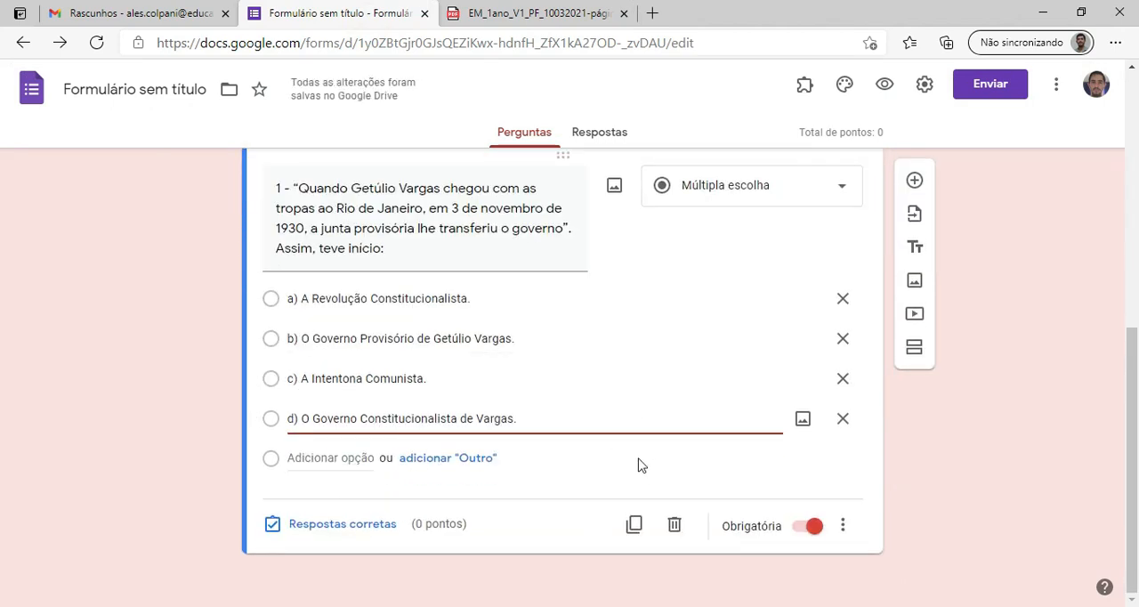
pyautogui.click(342, 524)
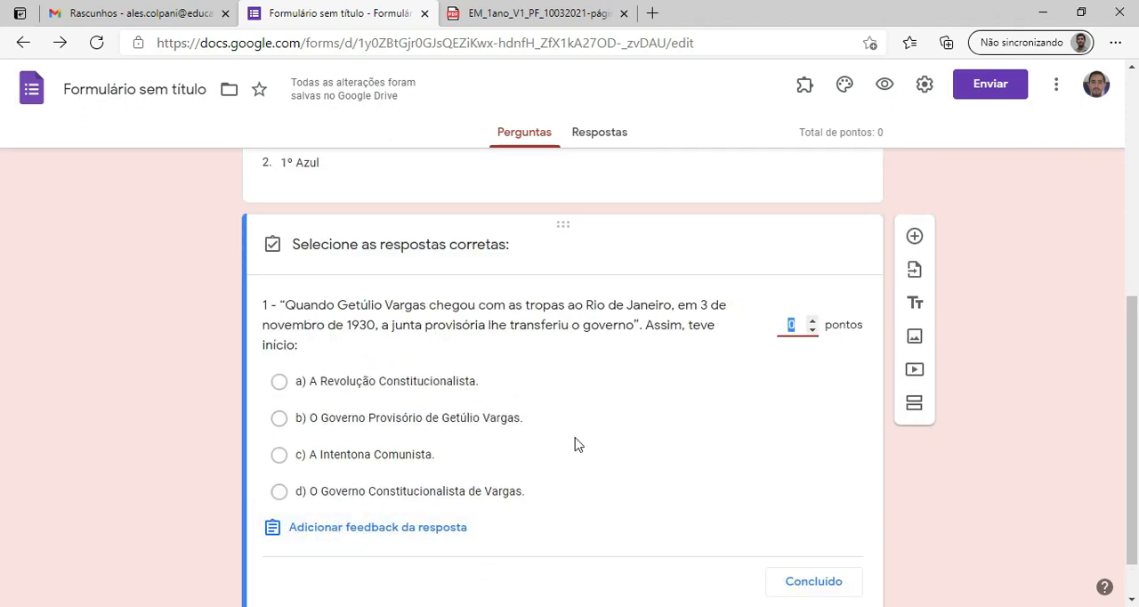
pyautogui.click(278, 417)
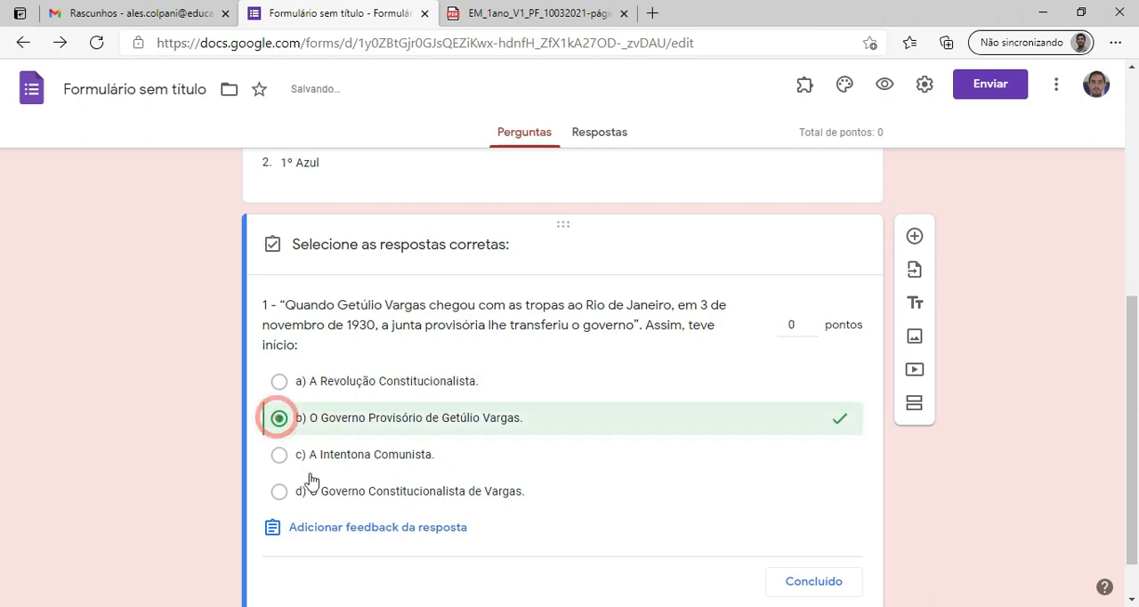
# View the feedback for incorrect answers to question 1, save it empty, and finish the answer key.
pyautogui.scroll(-1, 361, 545)
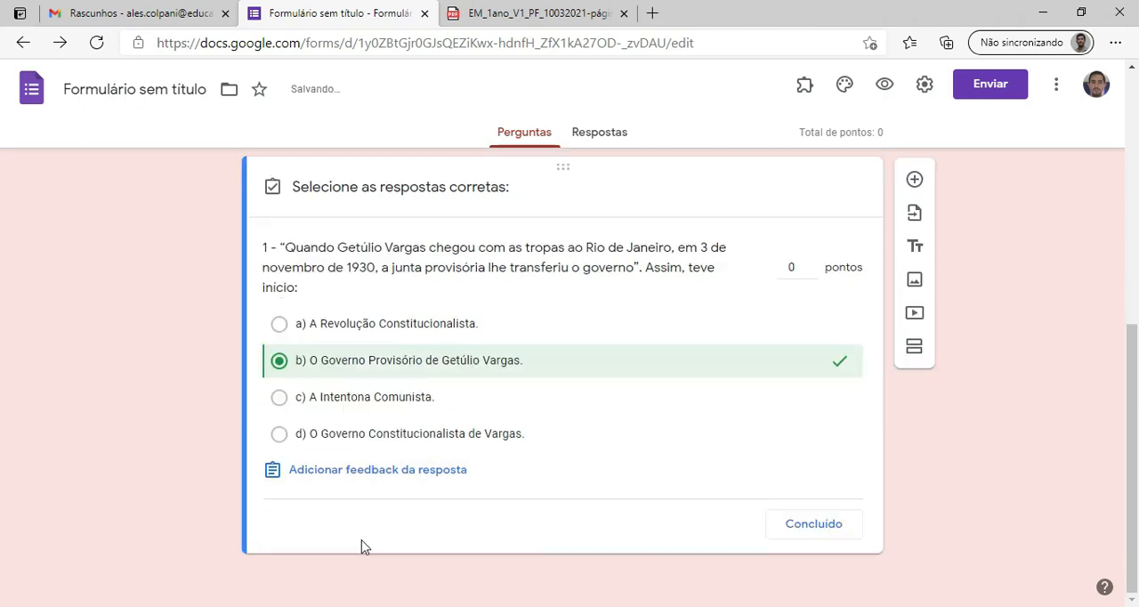
pyautogui.click(374, 472)
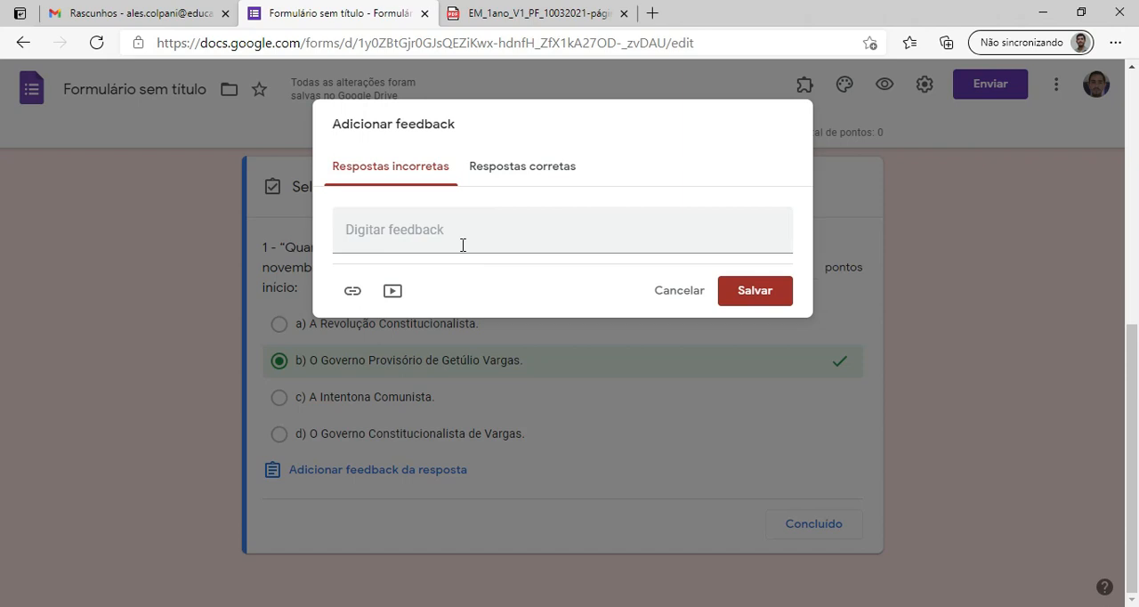
pyautogui.click(374, 225)
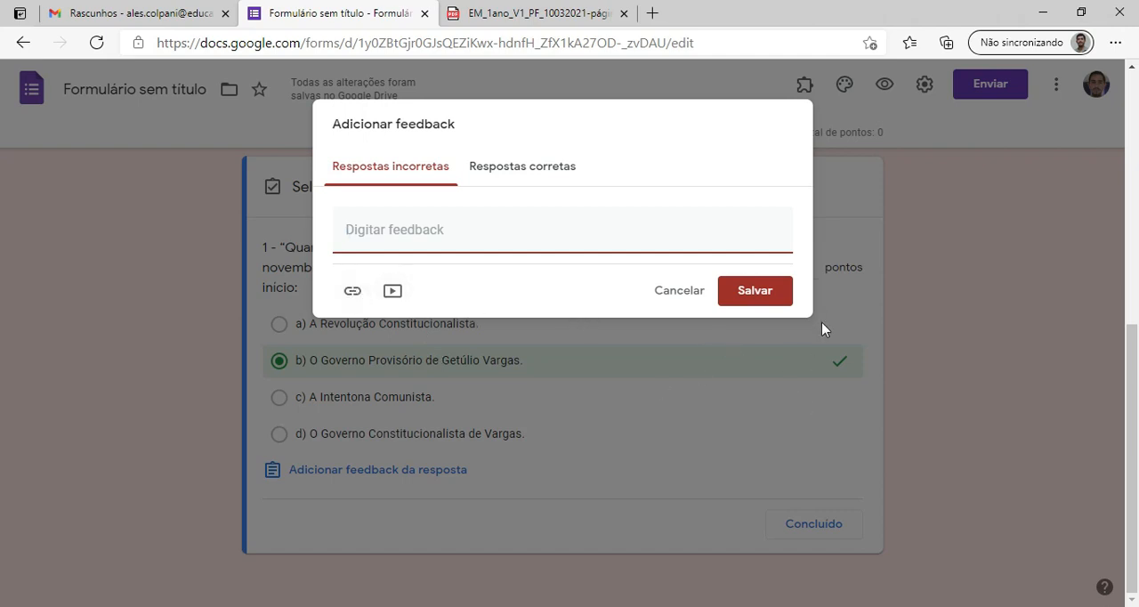
pyautogui.click(774, 298)
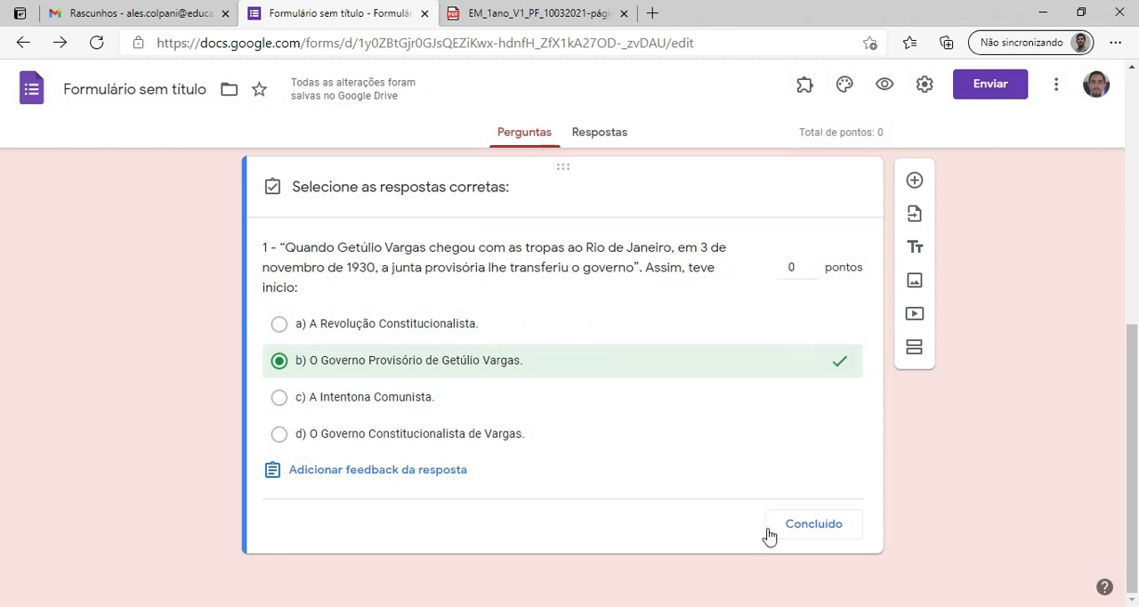
pyautogui.click(808, 525)
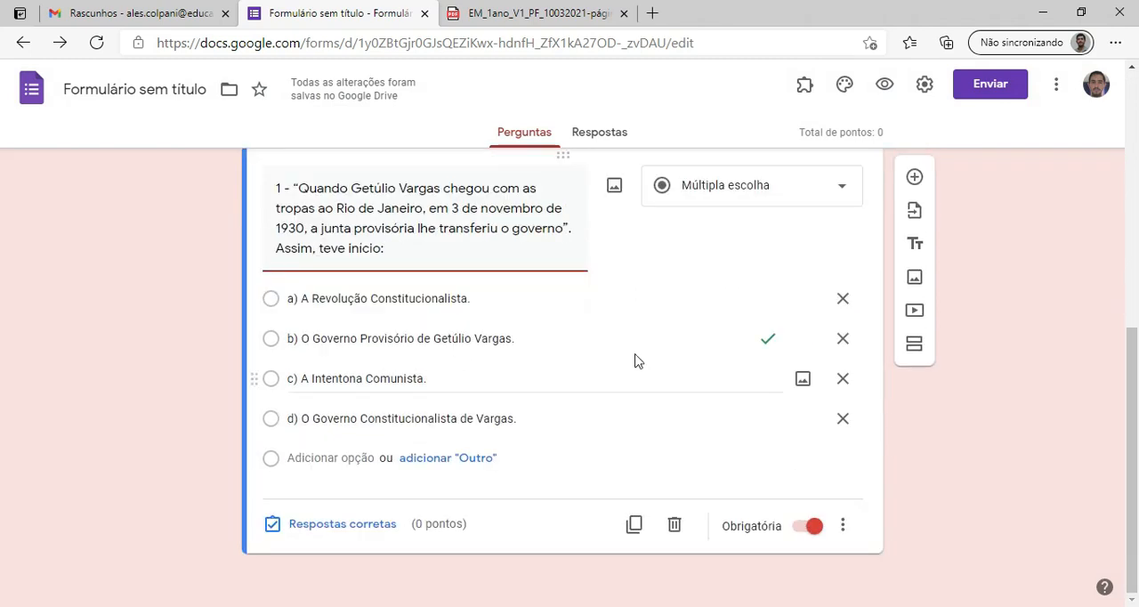
# Copy the statement of question 2 about the Revolução Constitucionalista de 1932 into a new form question, adding the missing space in "Getúlio Vargas".
pyautogui.click(914, 183)
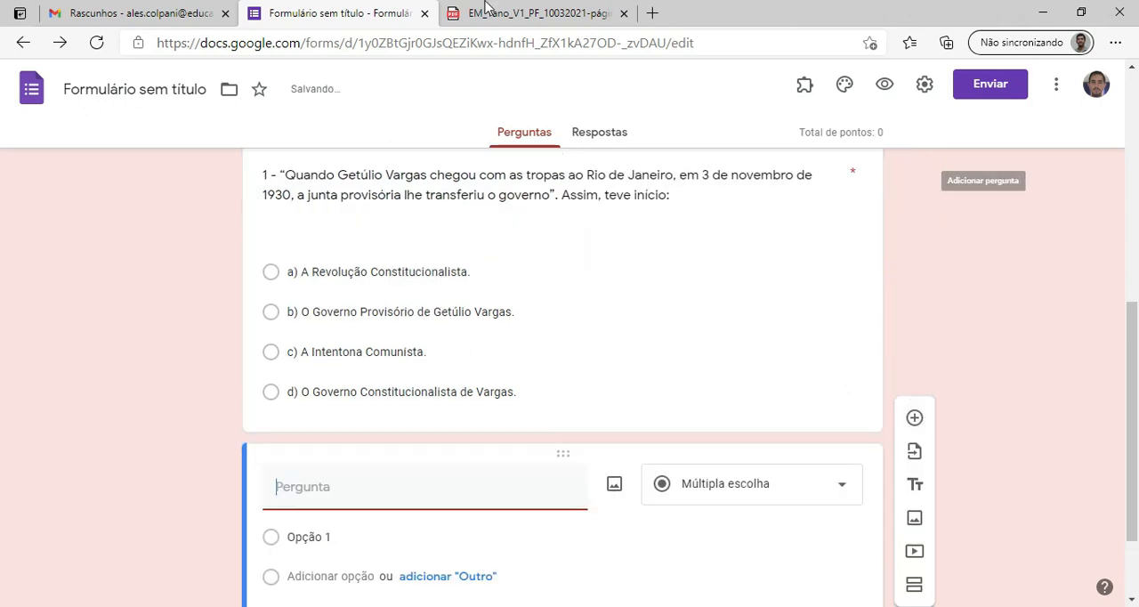
pyautogui.click(498, 14)
pyautogui.moveTo(266, 320); pyautogui.dragTo(498, 360)
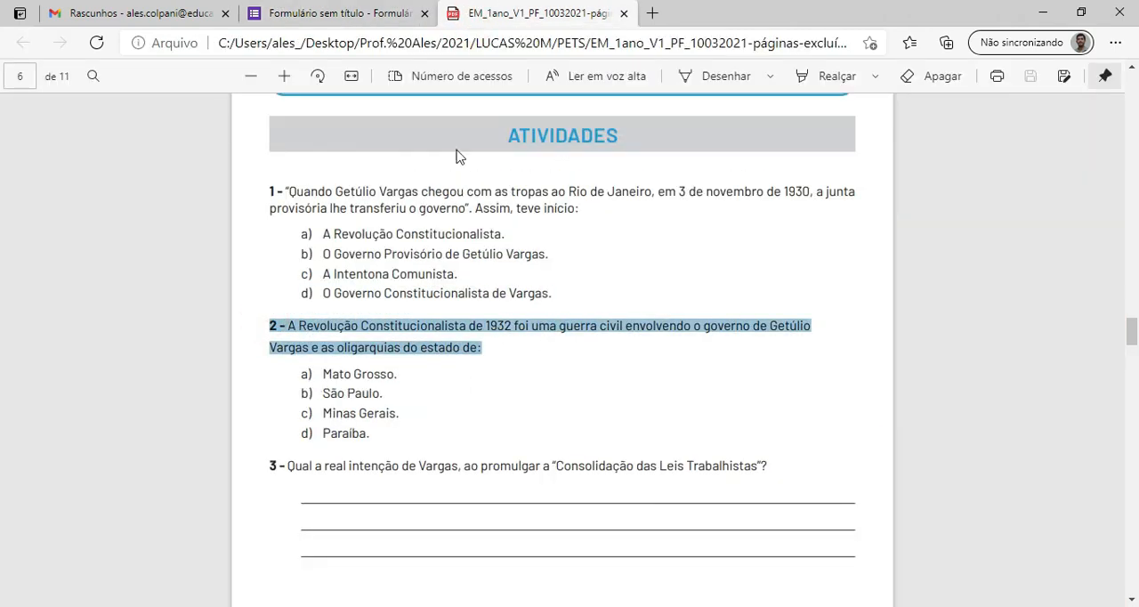
pyautogui.click(345, 12)
pyautogui.click(386, 484)
pyautogui.hotkey('ctrl', 'v')
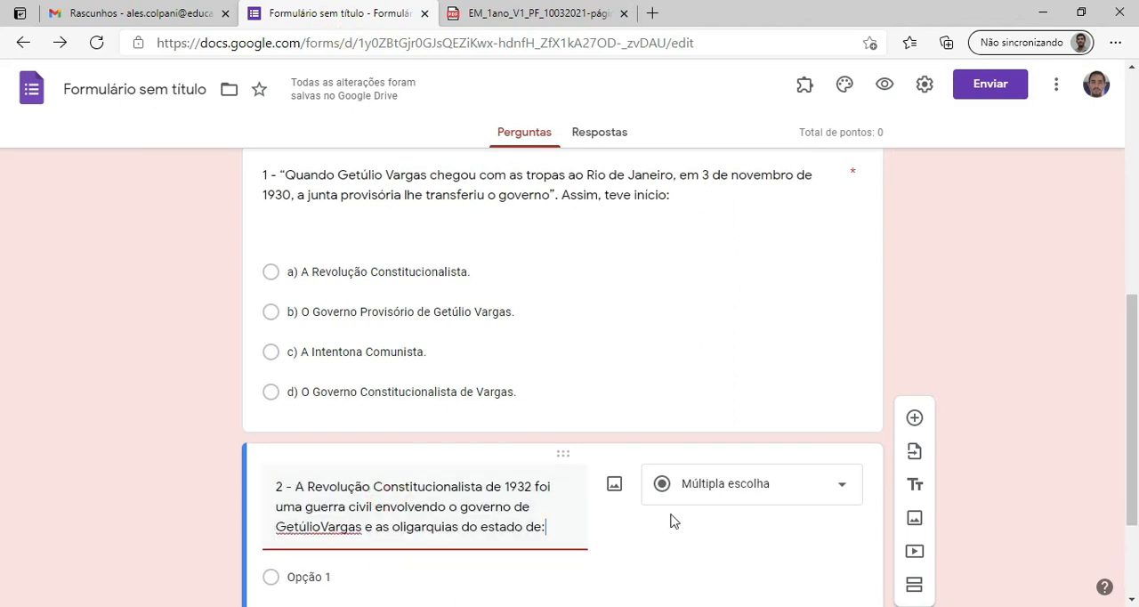
pyautogui.click(318, 369)
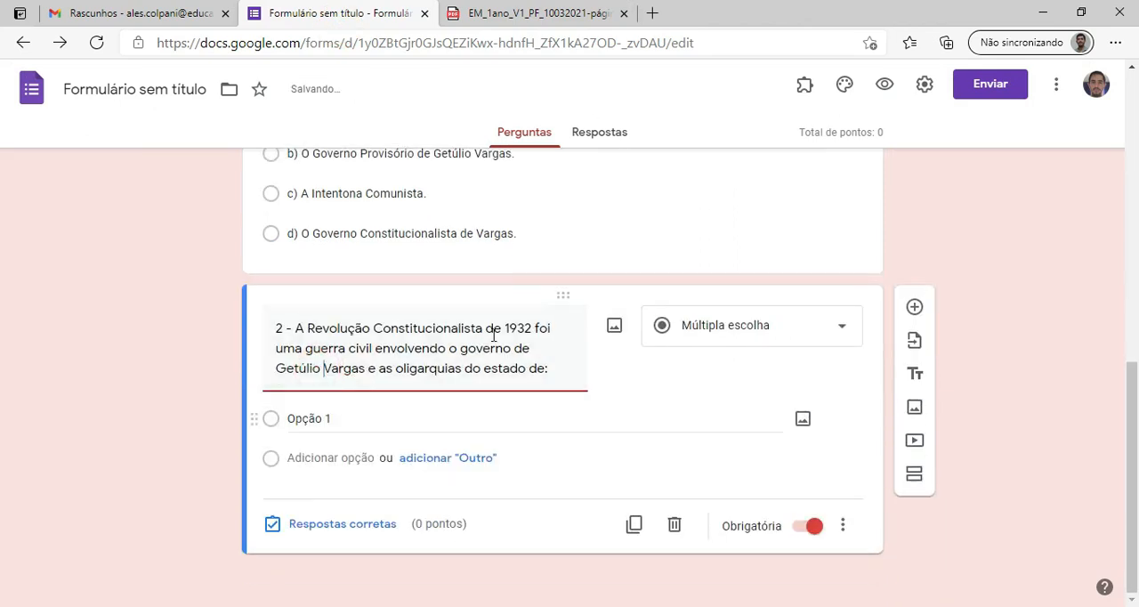
# Copy the alternatives "a) Mato Grosso.", "b) São Paulo.", "c) Minas Gerais." and "d) Paraíba." from the PDF into question 2's options.
pyautogui.click(579, 23)
pyautogui.moveTo(294, 378); pyautogui.dragTo(400, 372)
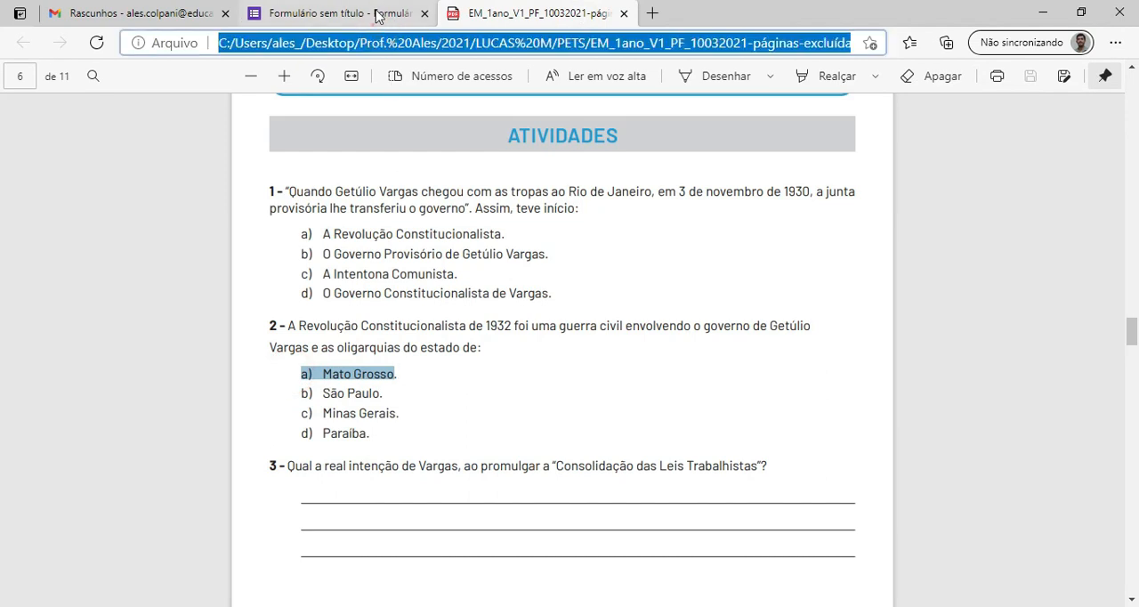
pyautogui.click(376, 12)
pyautogui.click(310, 418)
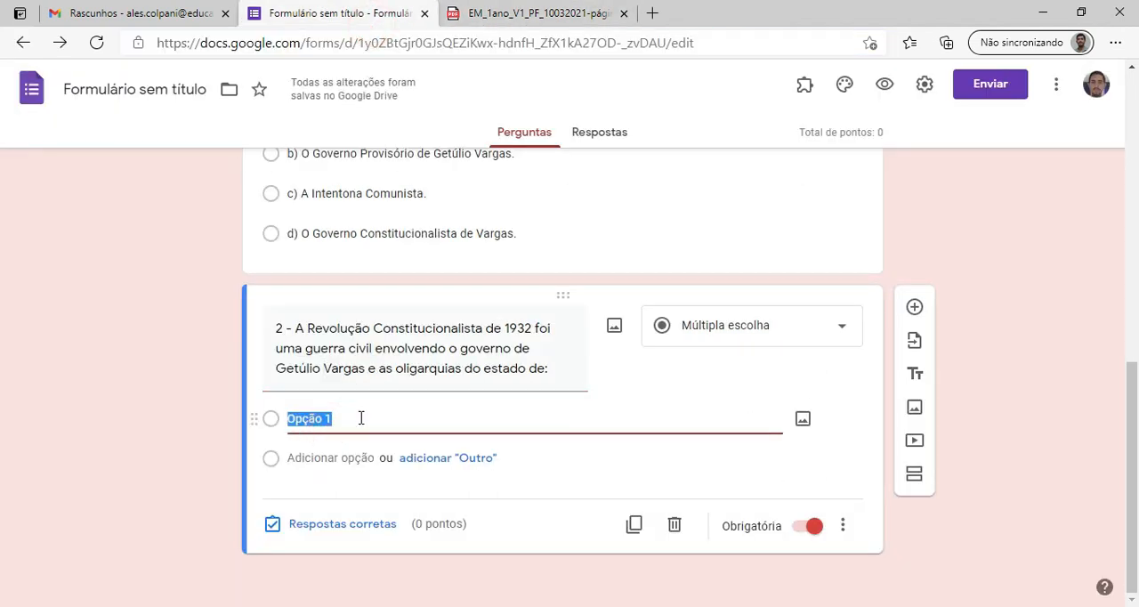
pyautogui.hotkey('ctrl', 'v')
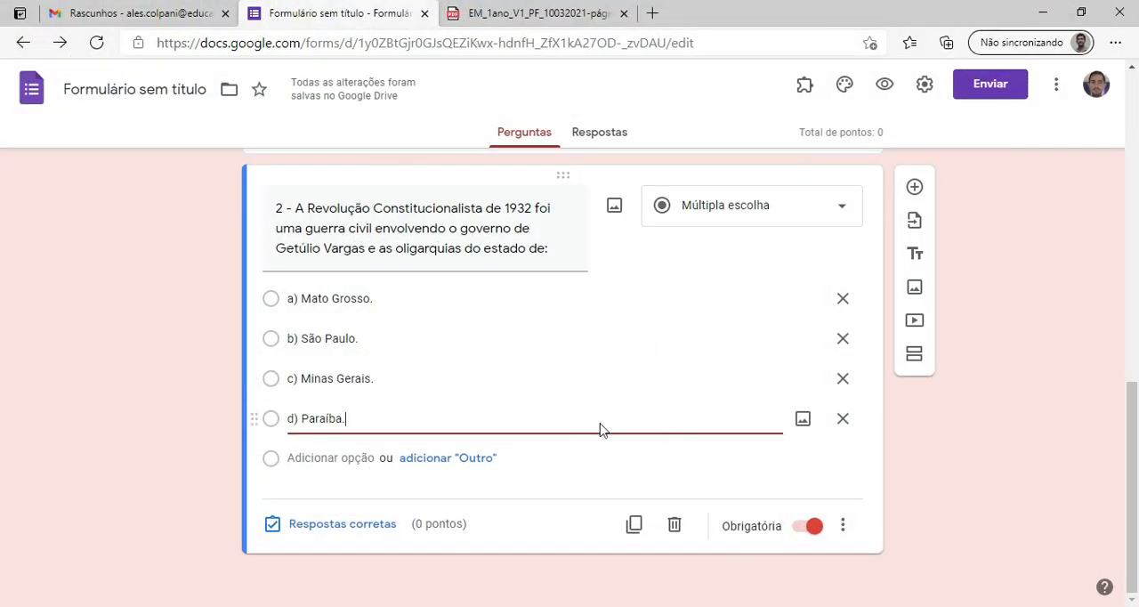
# Mark "b) São Paulo." as the correct answer of question 2 and finish its answer key.
pyautogui.click(276, 347)
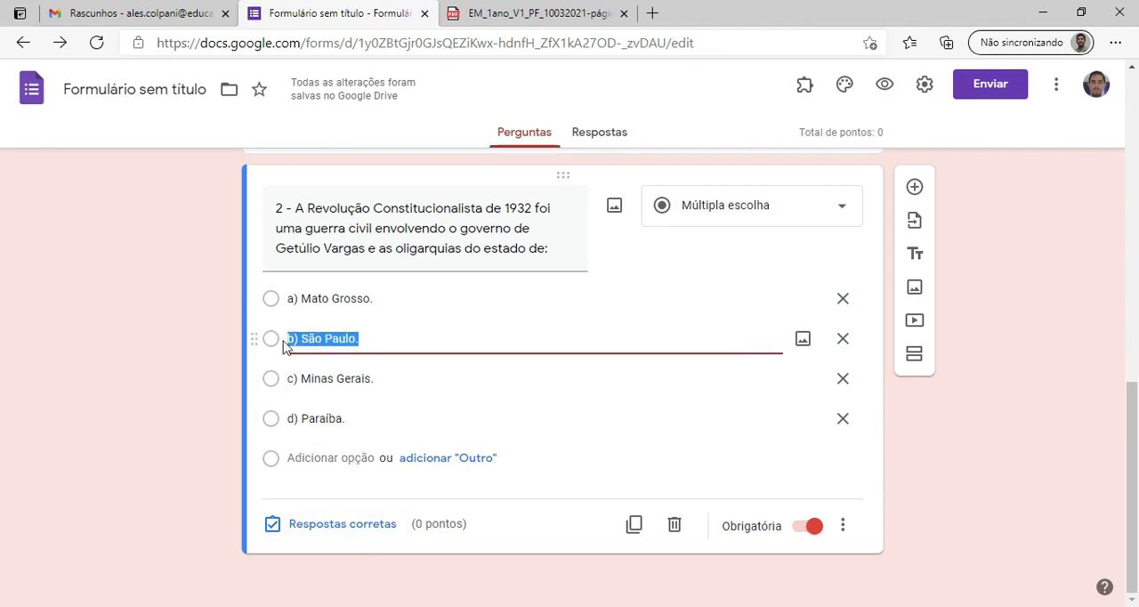
pyautogui.click(344, 525)
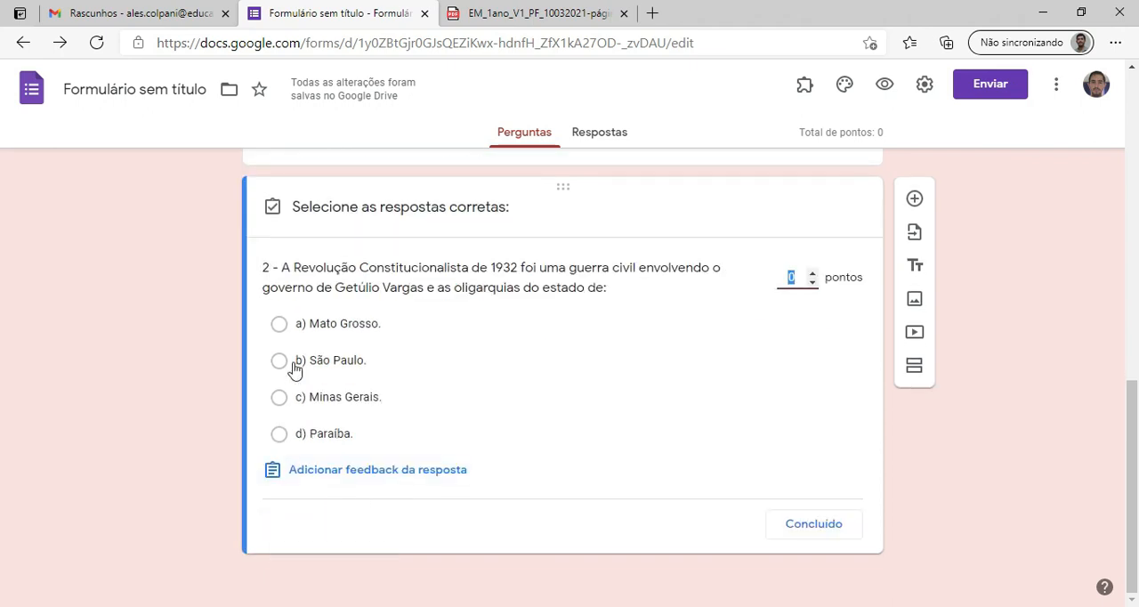
pyautogui.click(279, 360)
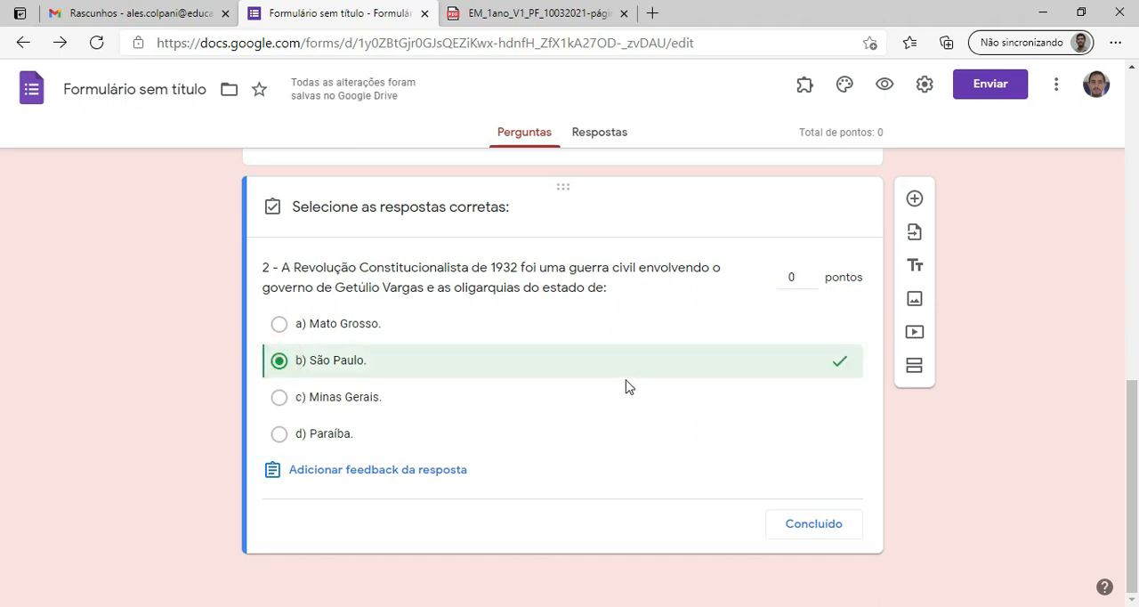
pyautogui.click(813, 526)
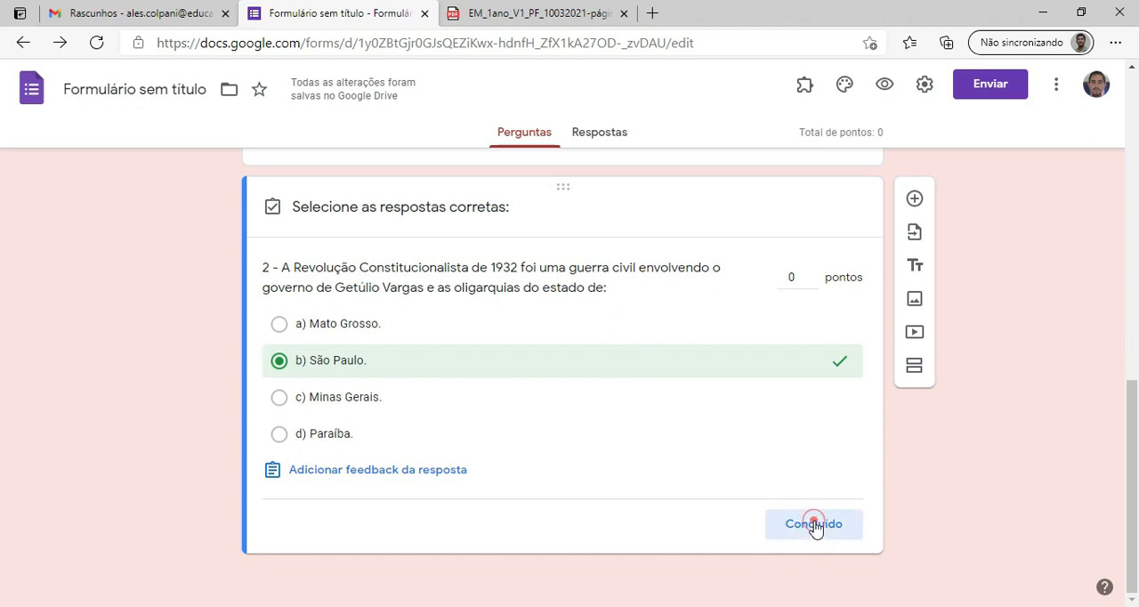
# Copy the statement of question 3 about the "Consolidação das Leis Trabalhistas" from the PDF into a new form question.
pyautogui.click(531, 8)
pyautogui.scroll(-3, 450, 398)
pyautogui.moveTo(264, 303); pyautogui.dragTo(777, 298)
pyautogui.hotkey('ctrl', 'c')
pyautogui.moveTo(342, 9); pyautogui.dragTo(450, 503)
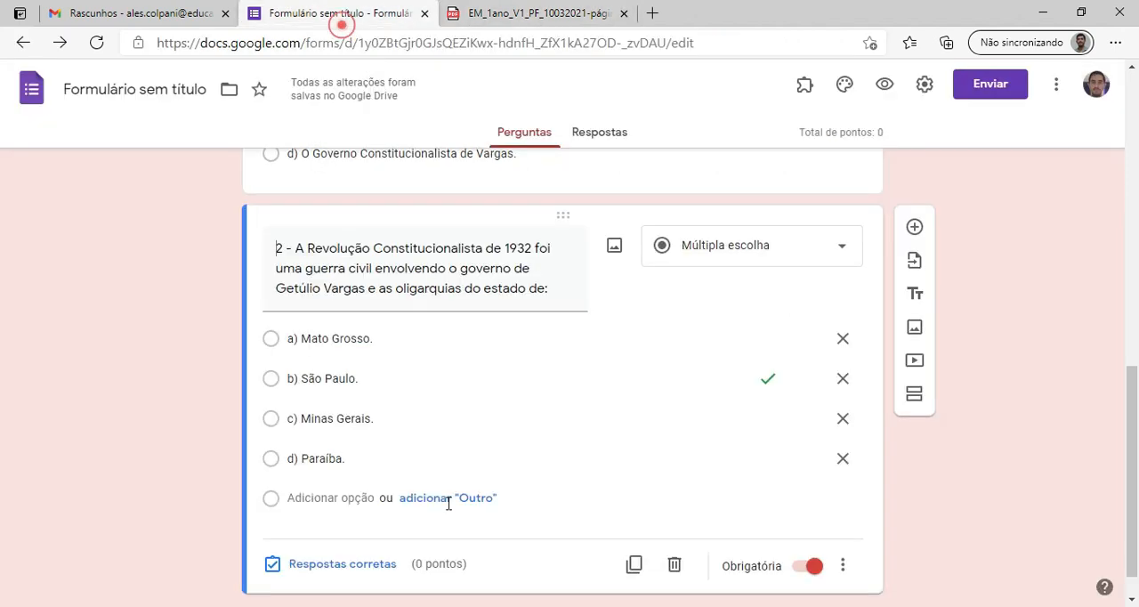
pyautogui.scroll(-1, 557, 487)
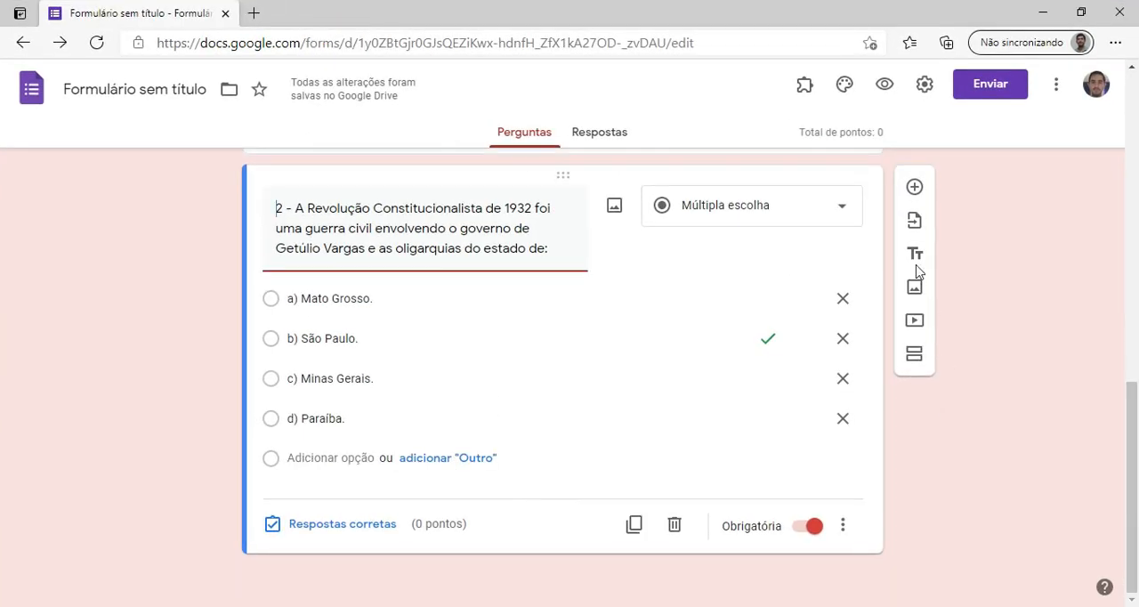
pyautogui.click(914, 186)
pyautogui.hotkey('ctrl', 'v')
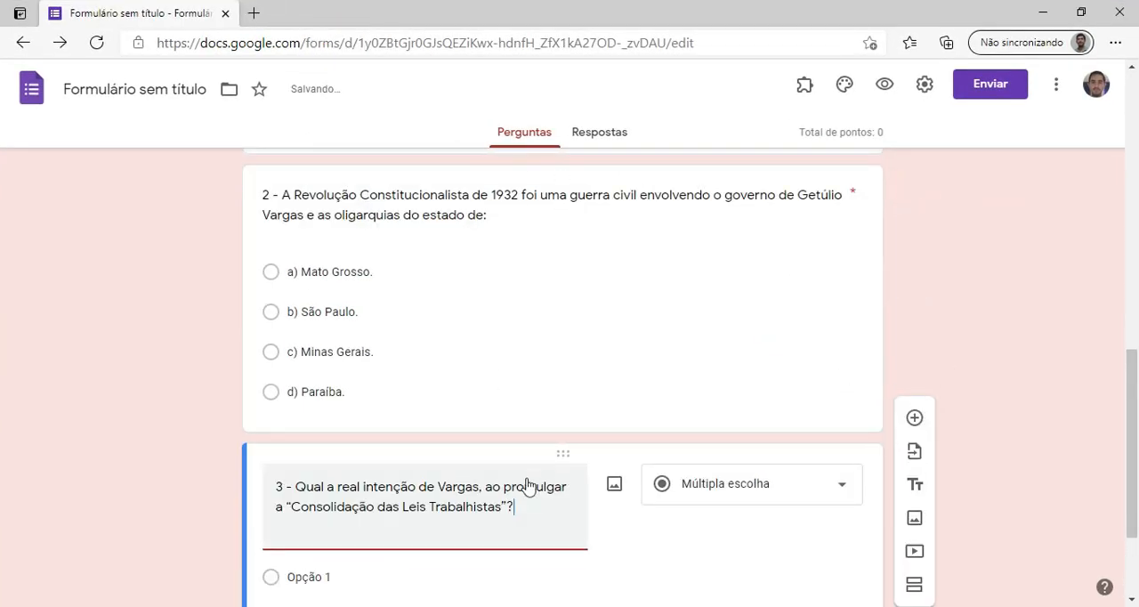
# Change the answer type of question 3 to Parágrafo.
pyautogui.scroll(-2, 534, 488)
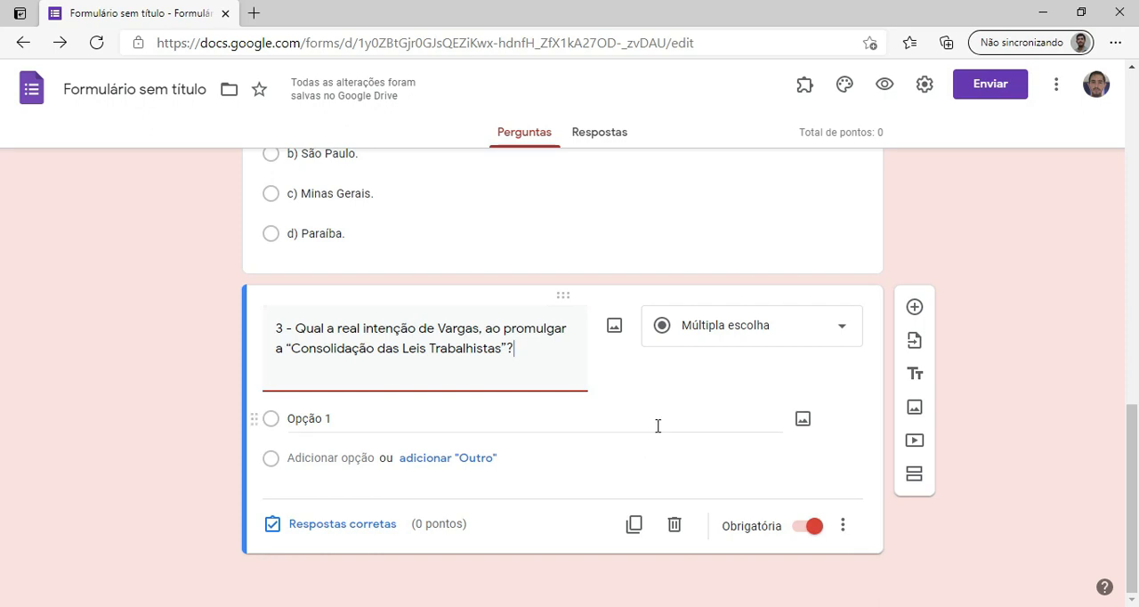
pyautogui.click(851, 331)
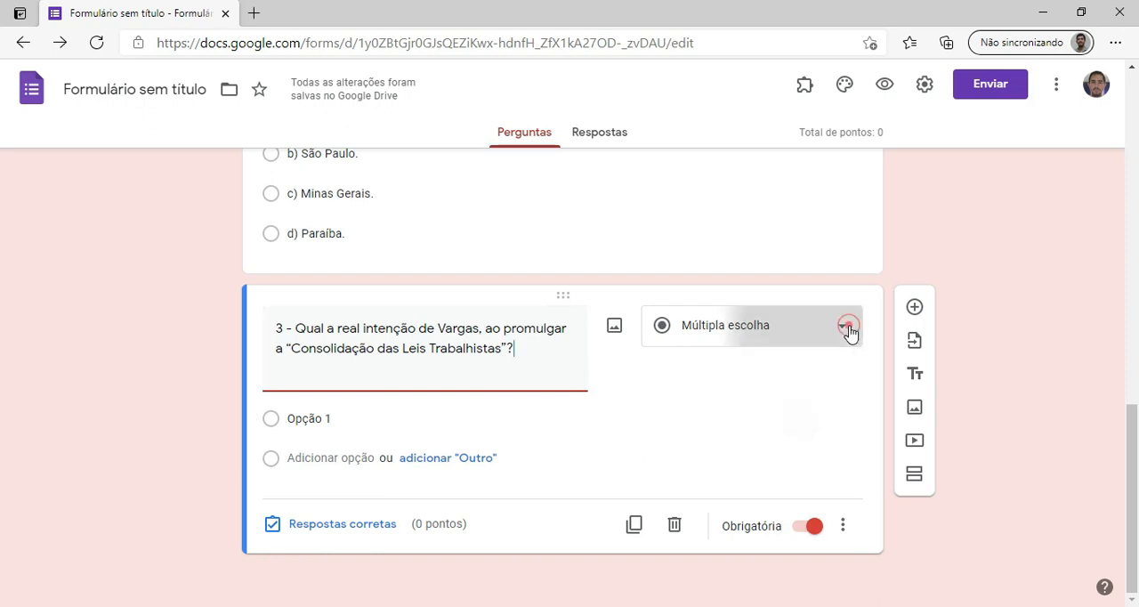
pyautogui.click(756, 148)
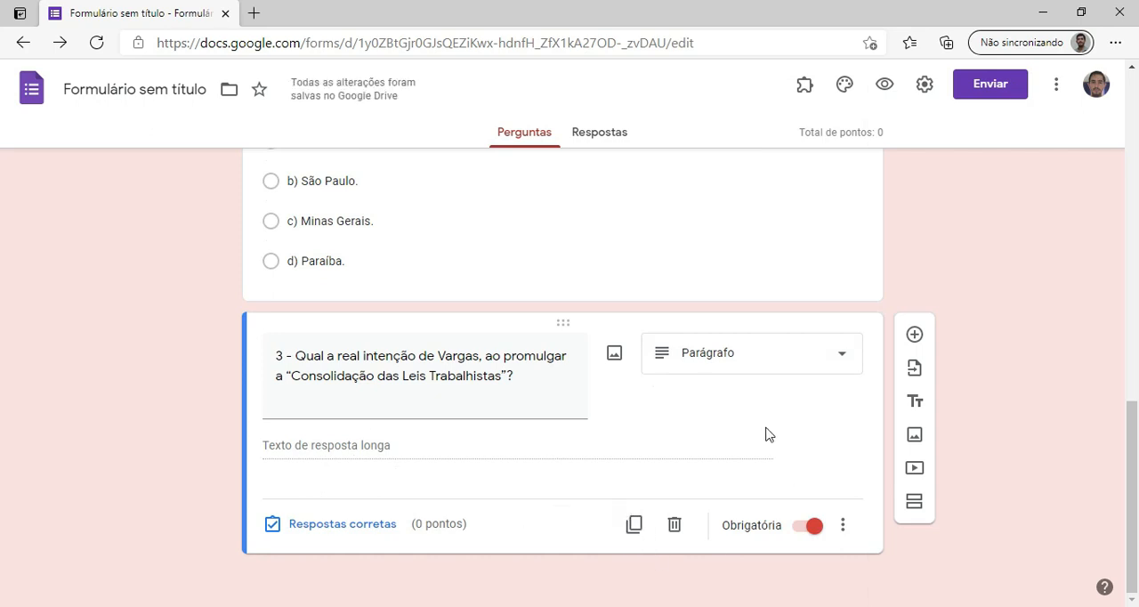
# Add a new question after question 3 and change its answer type to Upload de arquivo.
pyautogui.click(914, 334)
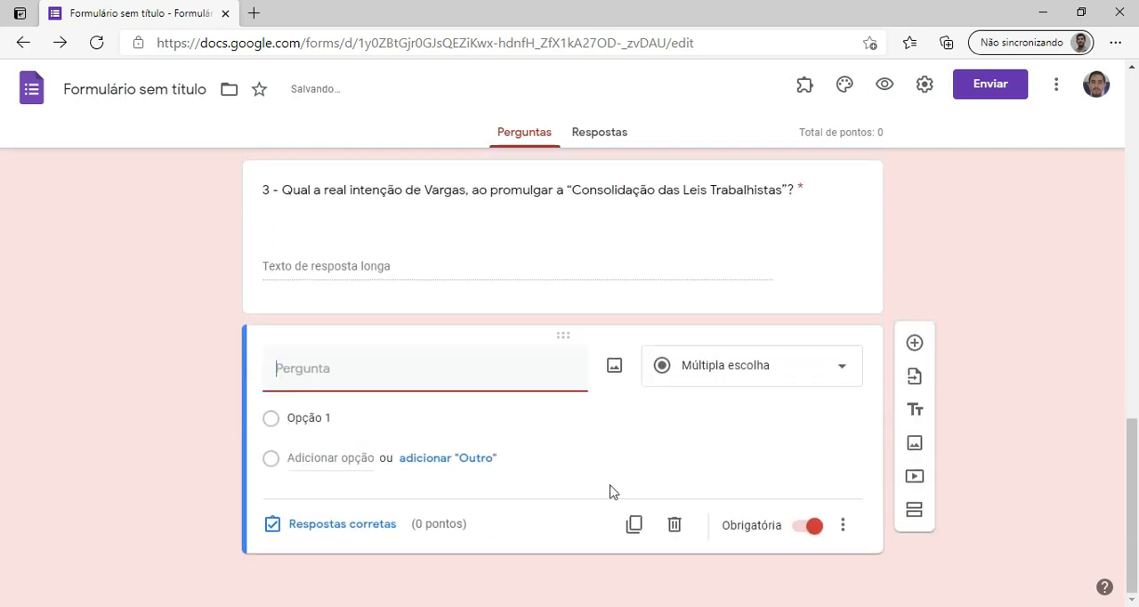
pyautogui.click(843, 370)
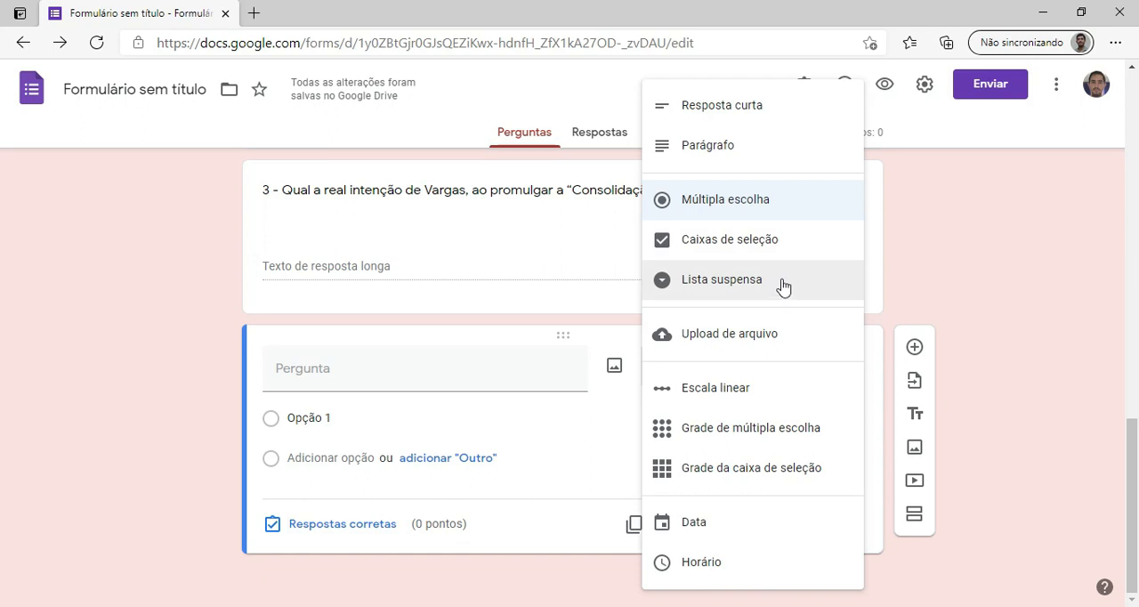
pyautogui.click(754, 335)
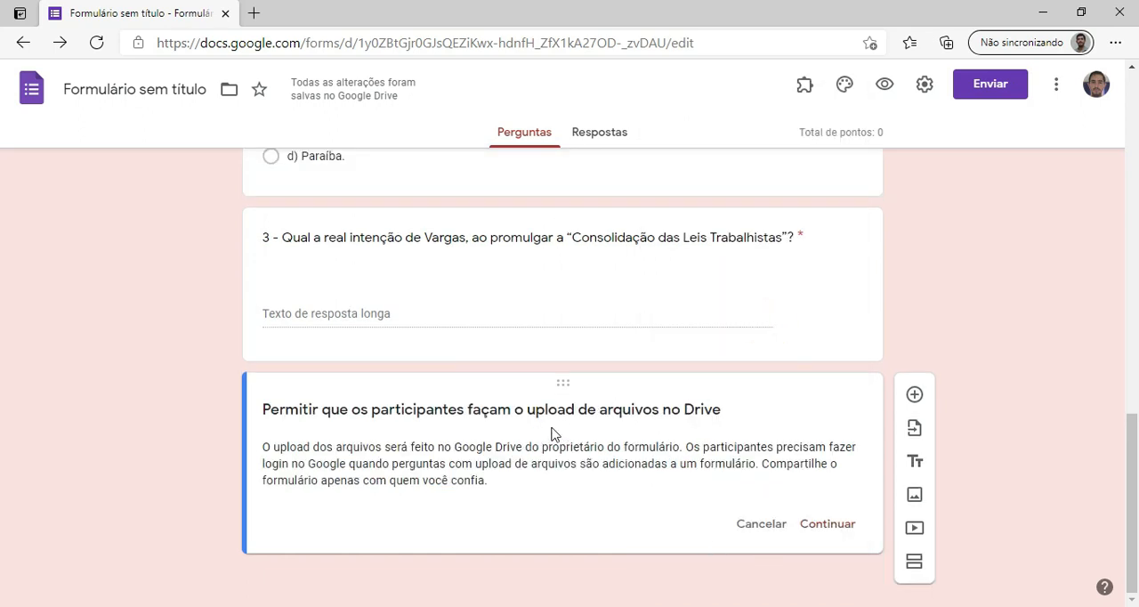
pyautogui.click(820, 341)
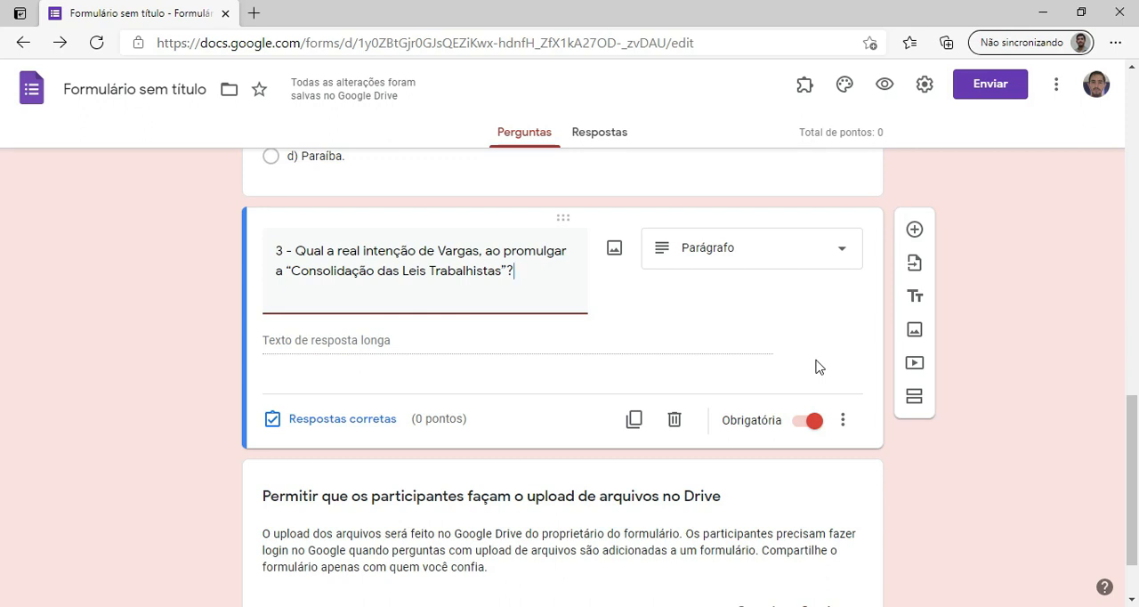
pyautogui.click(915, 335)
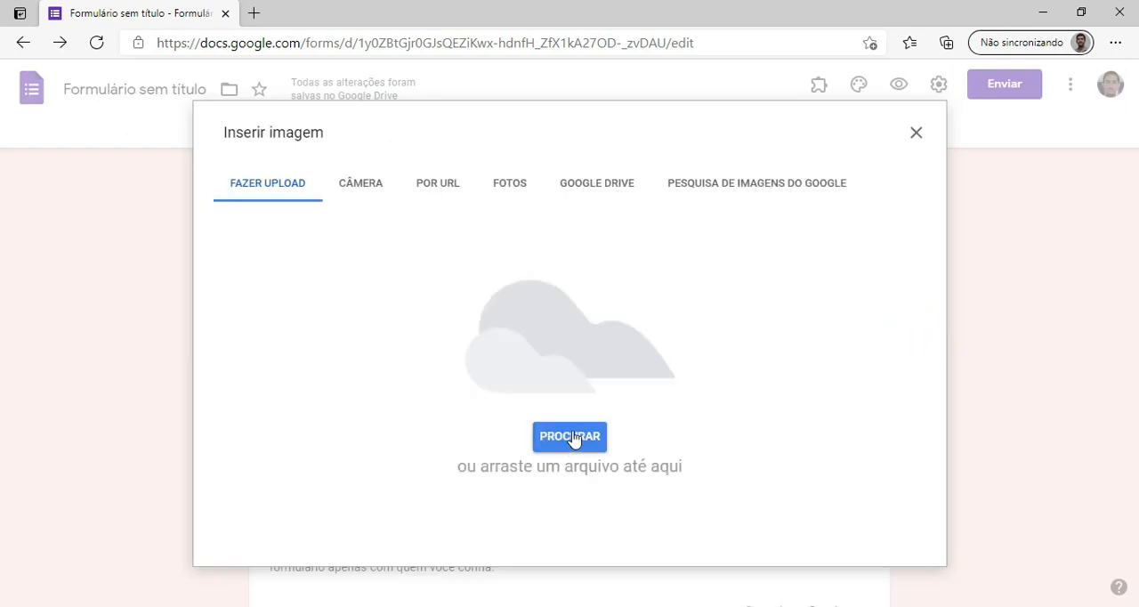
pyautogui.click(917, 134)
pyautogui.scroll(-1, 624, 416)
pyautogui.scroll(1, 658, 457)
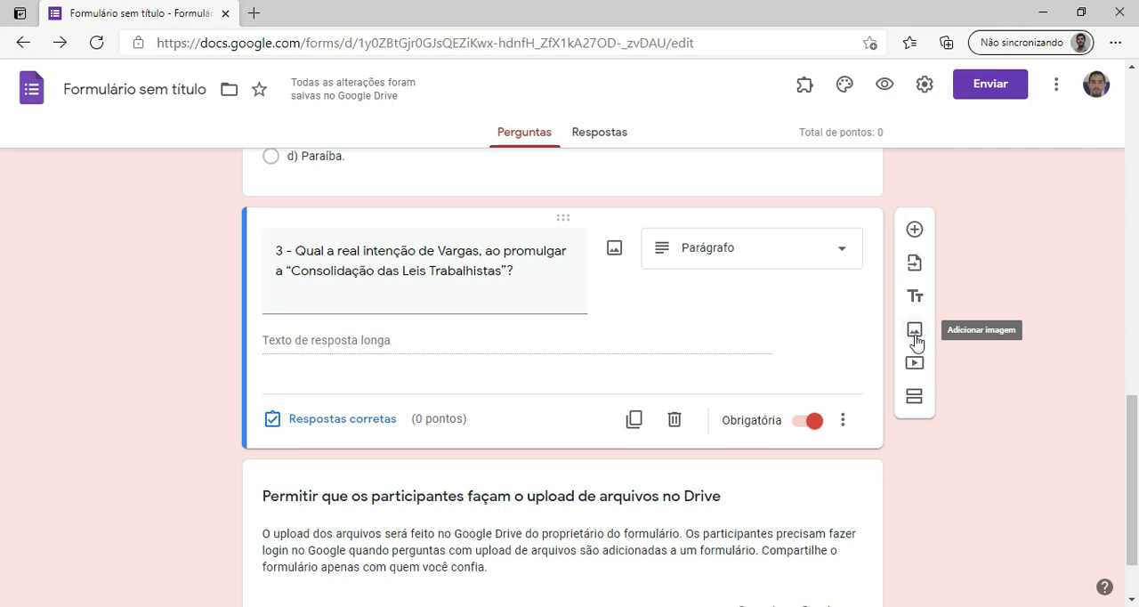
# Allow participants to upload files to Drive and turn on the restriction to specific file types for the upload question.
pyautogui.scroll(-1, 787, 426)
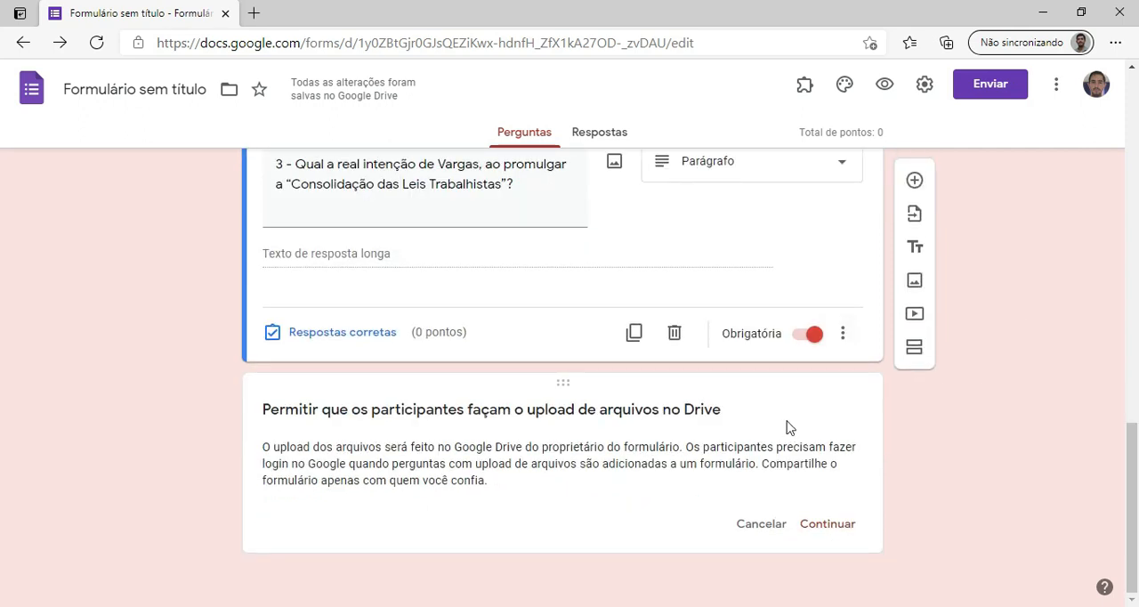
pyautogui.click(827, 524)
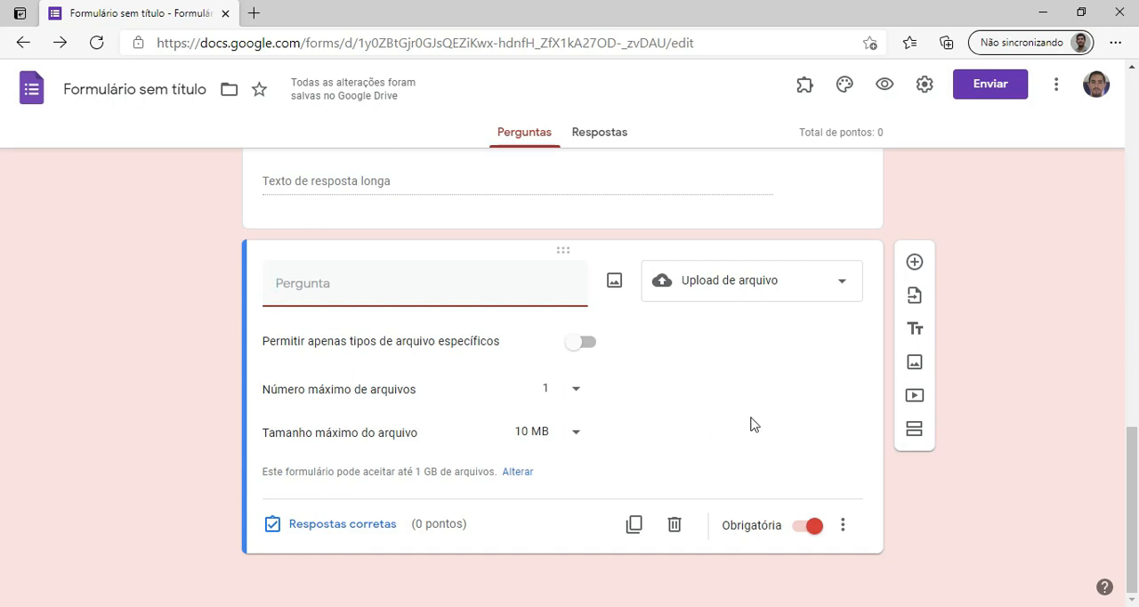
pyautogui.click(578, 347)
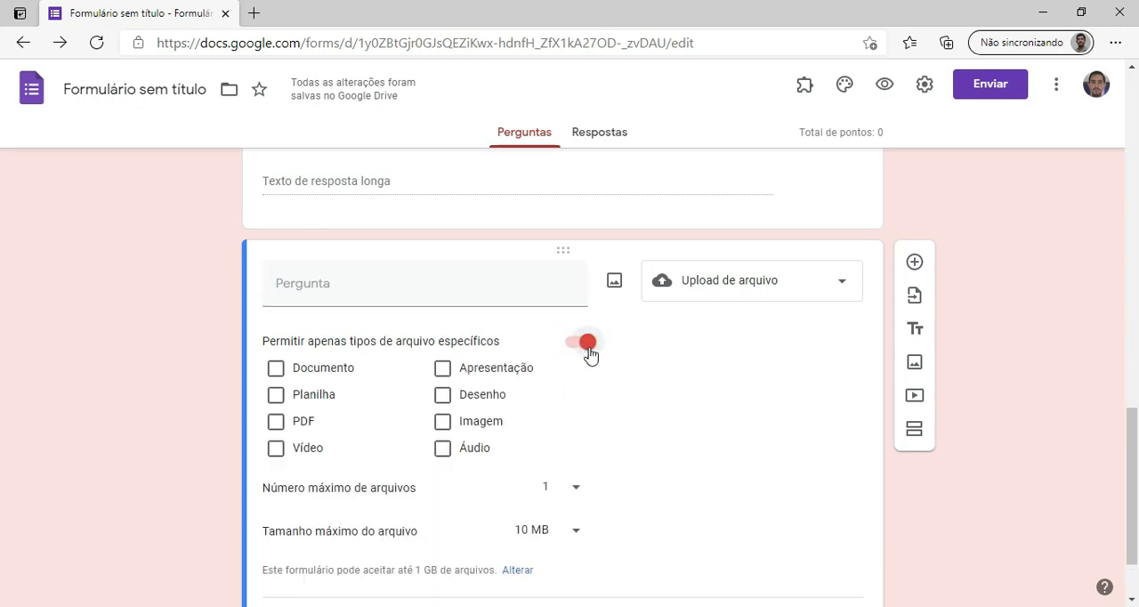
# Try allowing the PDF and Imagem file types for the upload question, and clear both selections again.
pyautogui.click(276, 421)
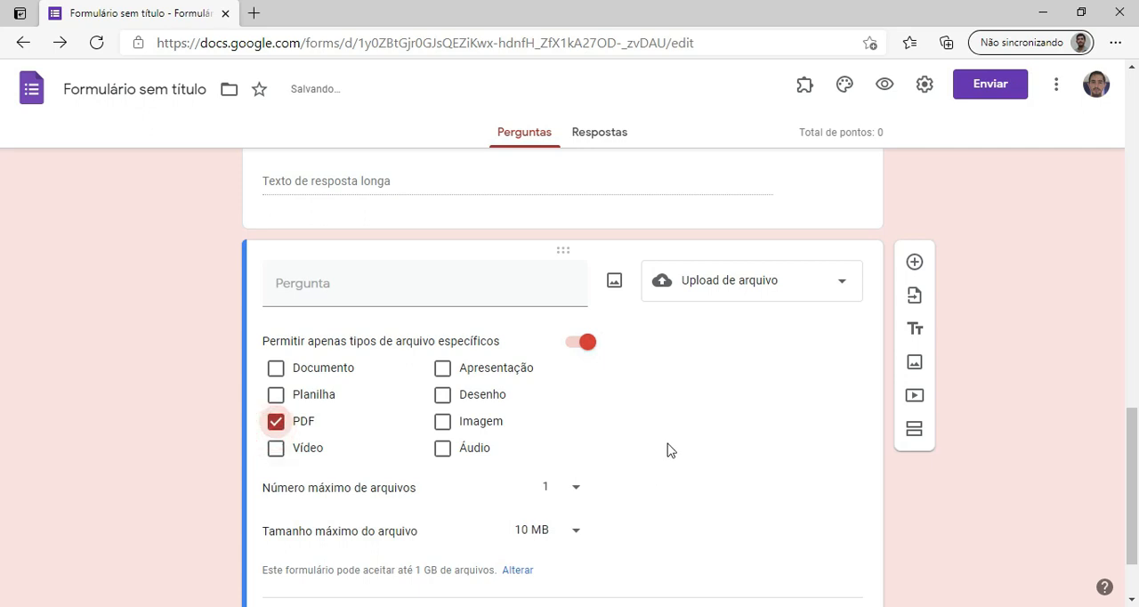
pyautogui.click(452, 424)
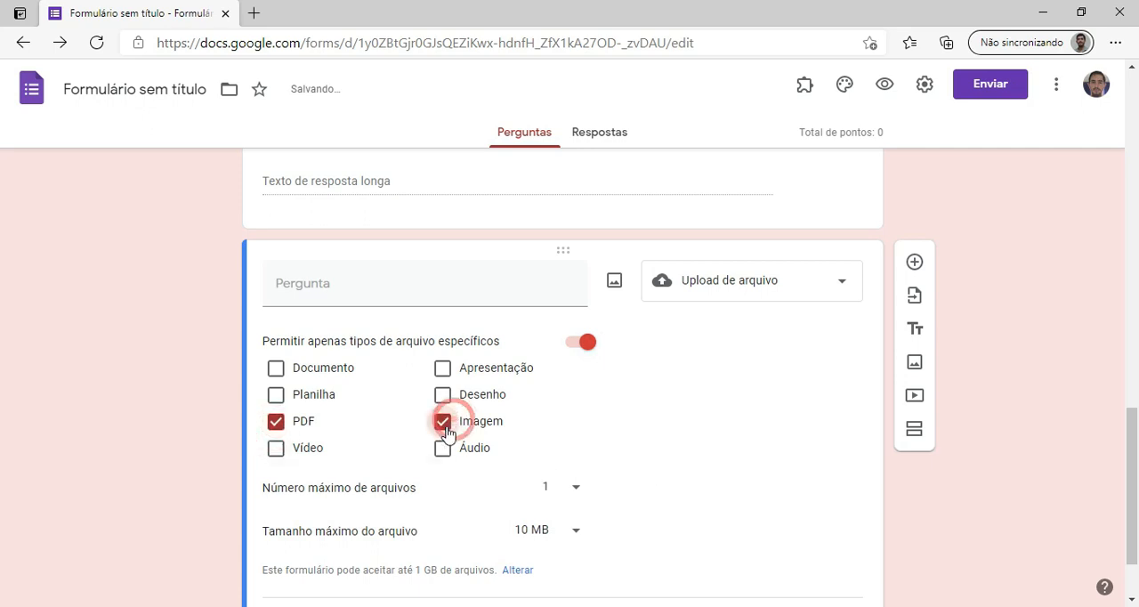
pyautogui.click(439, 431)
pyautogui.click(278, 423)
# Set the upload question's maximum file size to 100 MB.
pyautogui.scroll(-1, 620, 436)
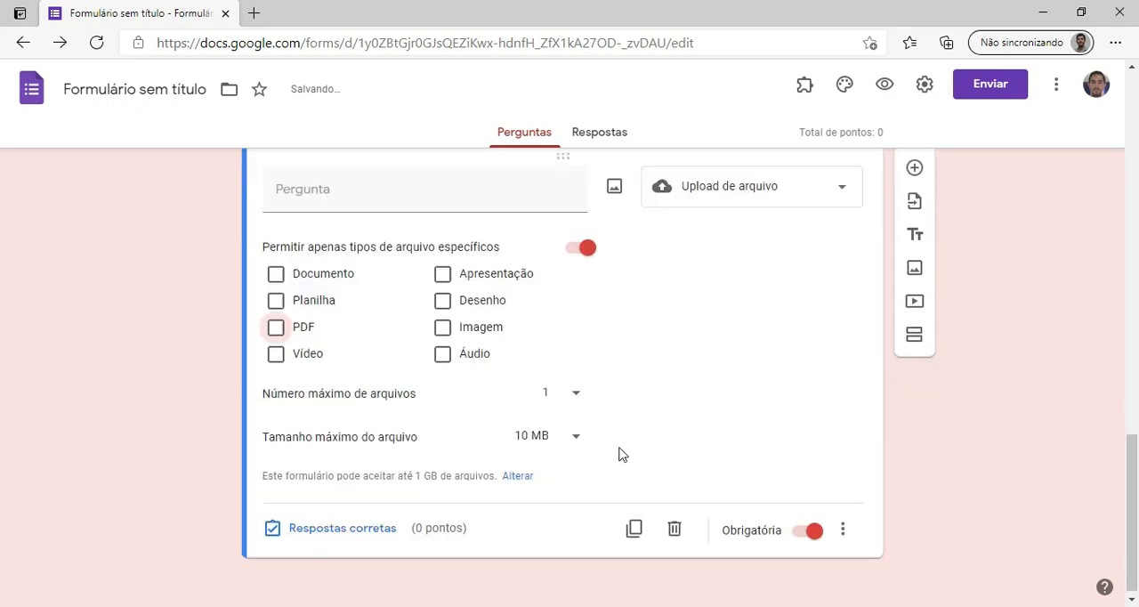
pyautogui.click(573, 433)
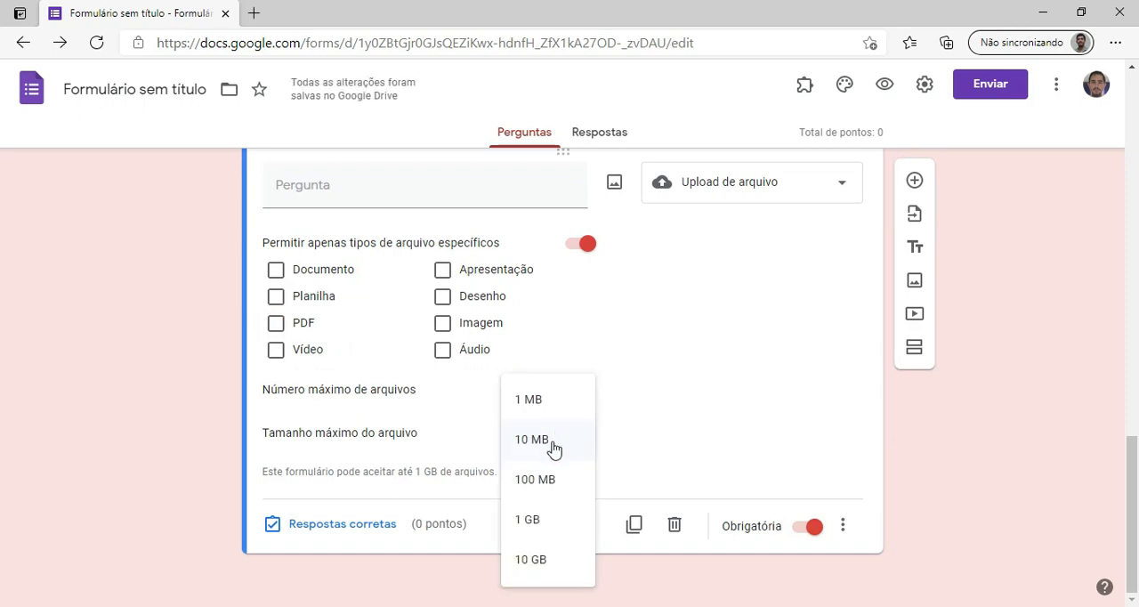
pyautogui.click(545, 485)
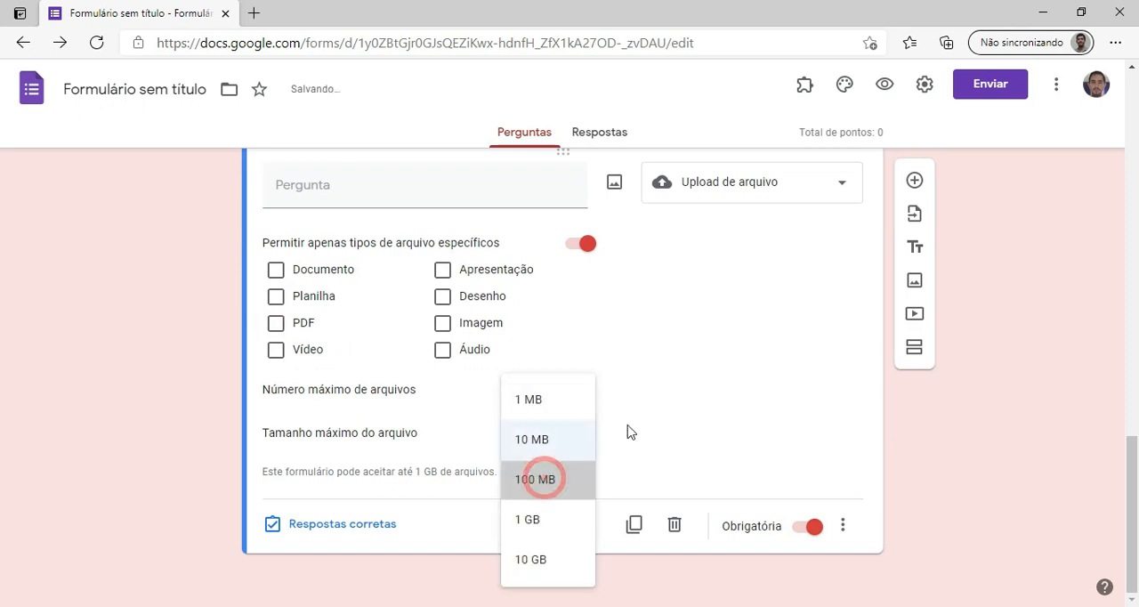
# Try a maximum of 5 files for the upload question, and set it back to 1.
pyautogui.click(572, 392)
pyautogui.click(577, 432)
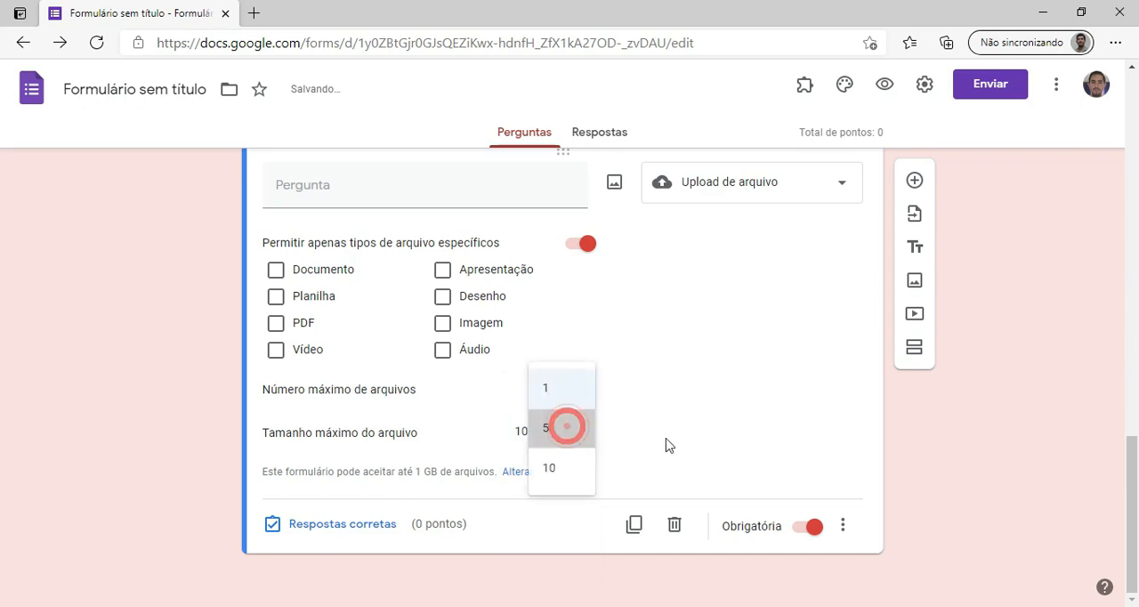
pyautogui.click(574, 394)
pyautogui.click(563, 347)
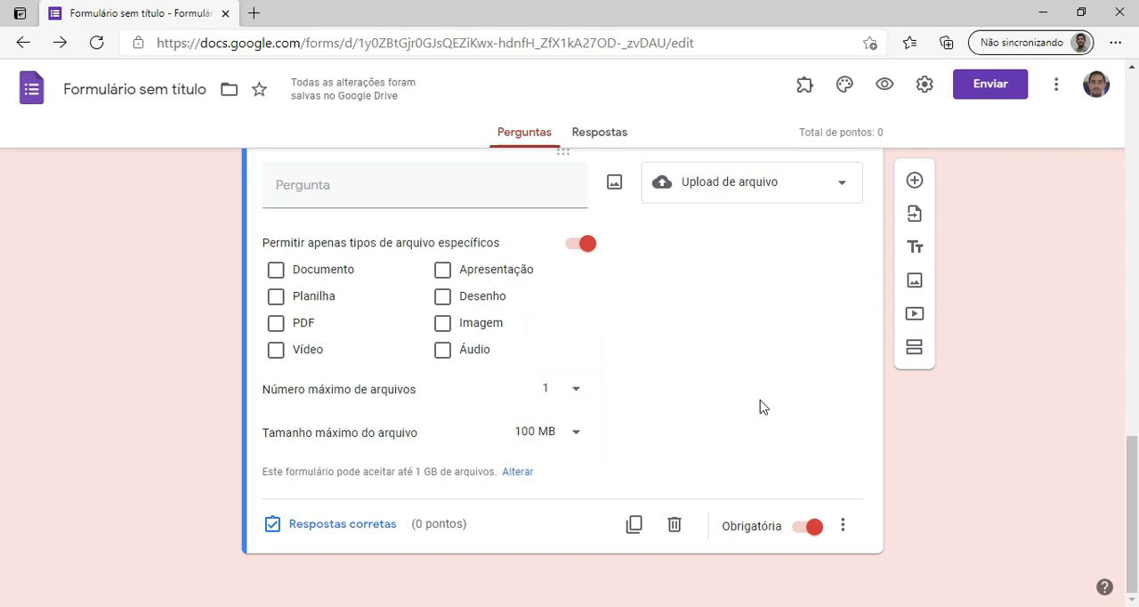
# Preview the whole form as respondents see it, close the preview and check the form's responses.
pyautogui.scroll(5, 856, 386)
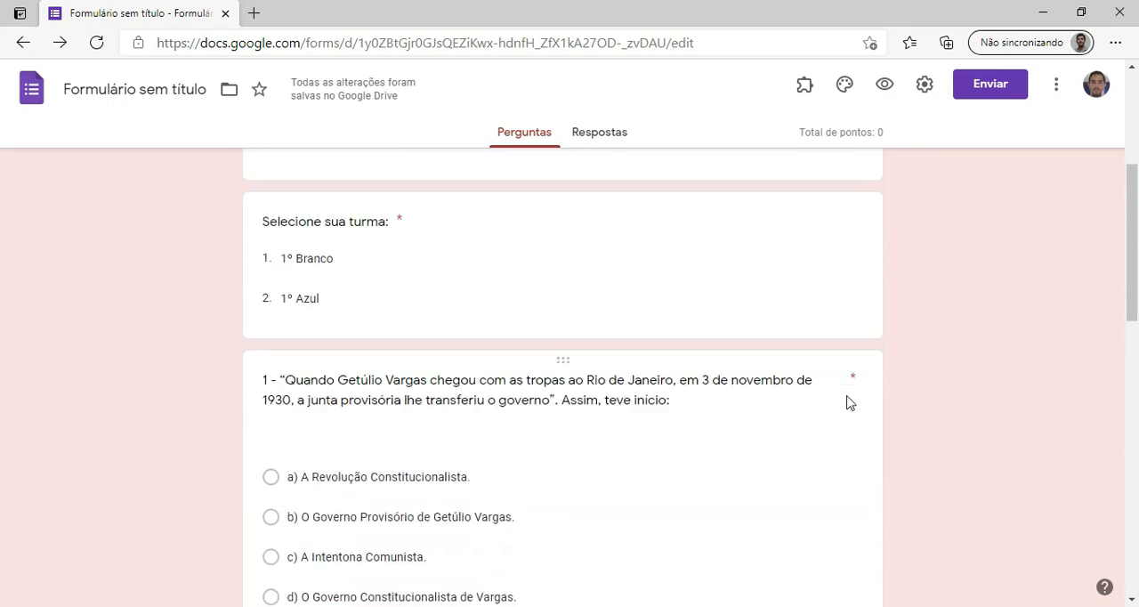
pyautogui.scroll(4, 845, 400)
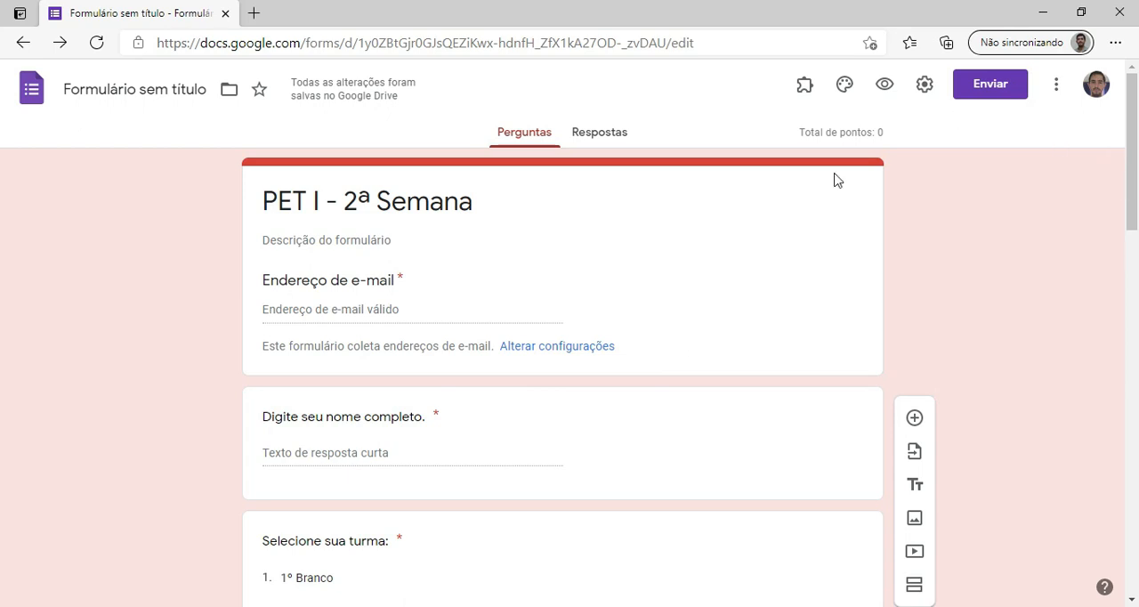
pyautogui.click(884, 84)
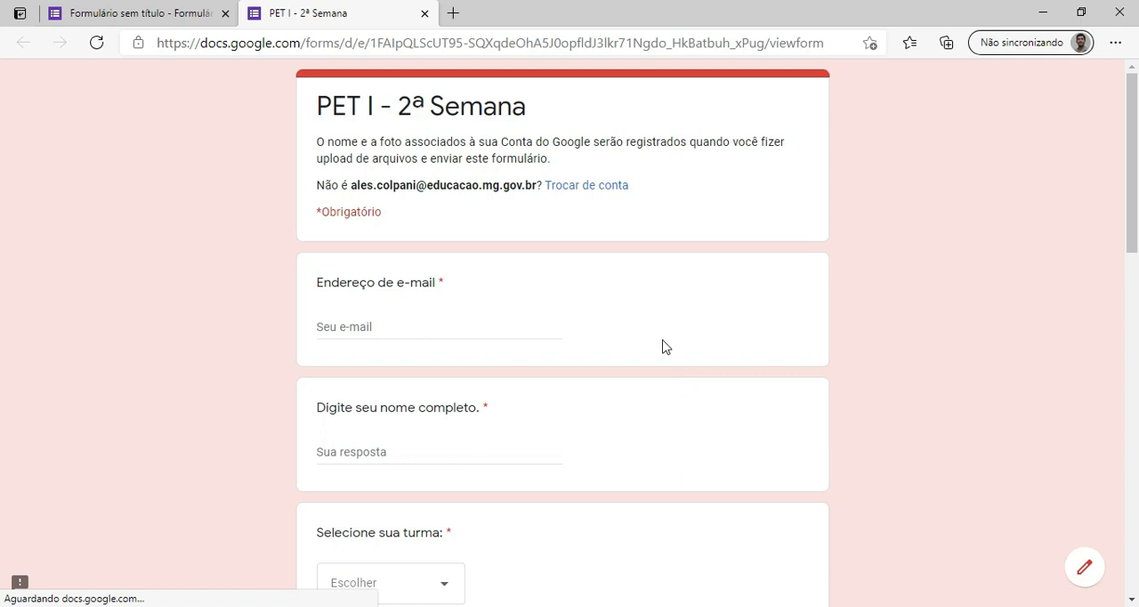
pyautogui.scroll(-1, 614, 334)
pyautogui.scroll(-10, 610, 337)
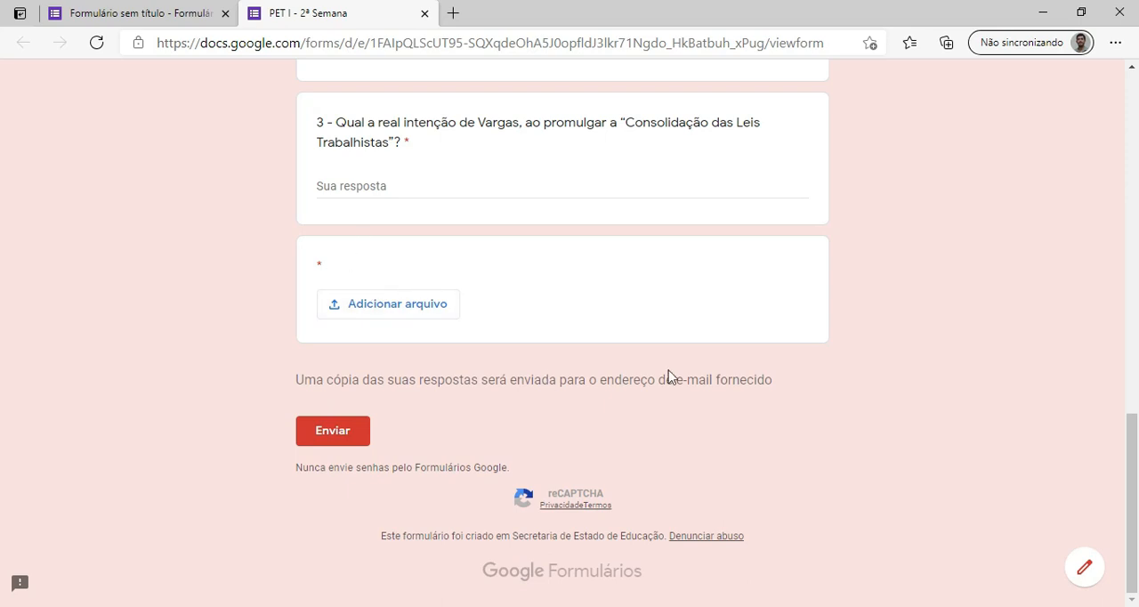
pyautogui.scroll(6, 681, 348)
pyautogui.scroll(6, 671, 347)
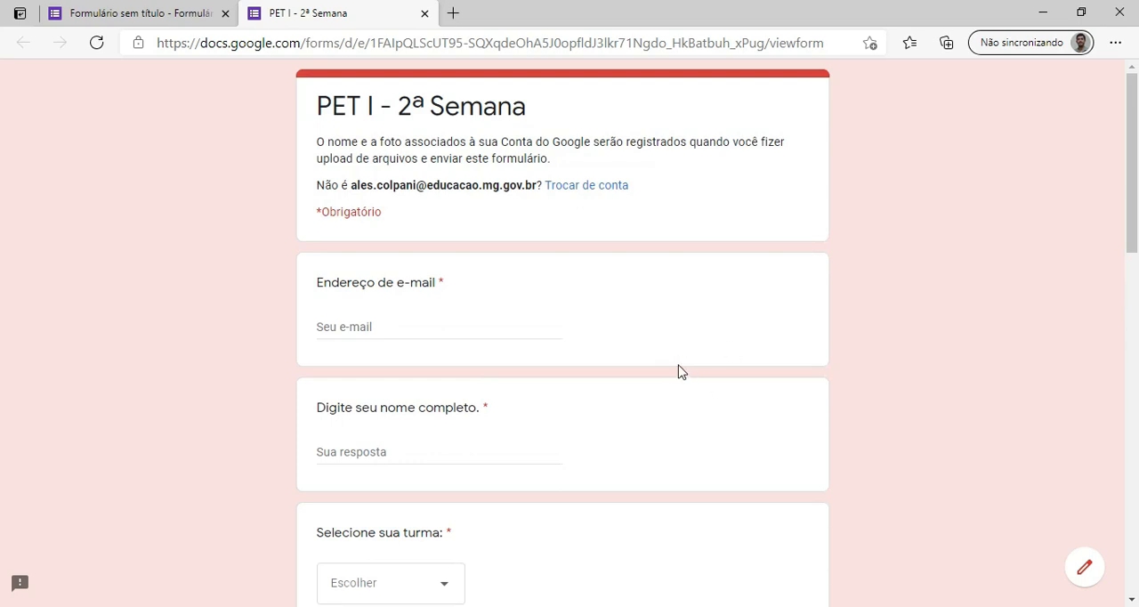
pyautogui.scroll(-15, 668, 365)
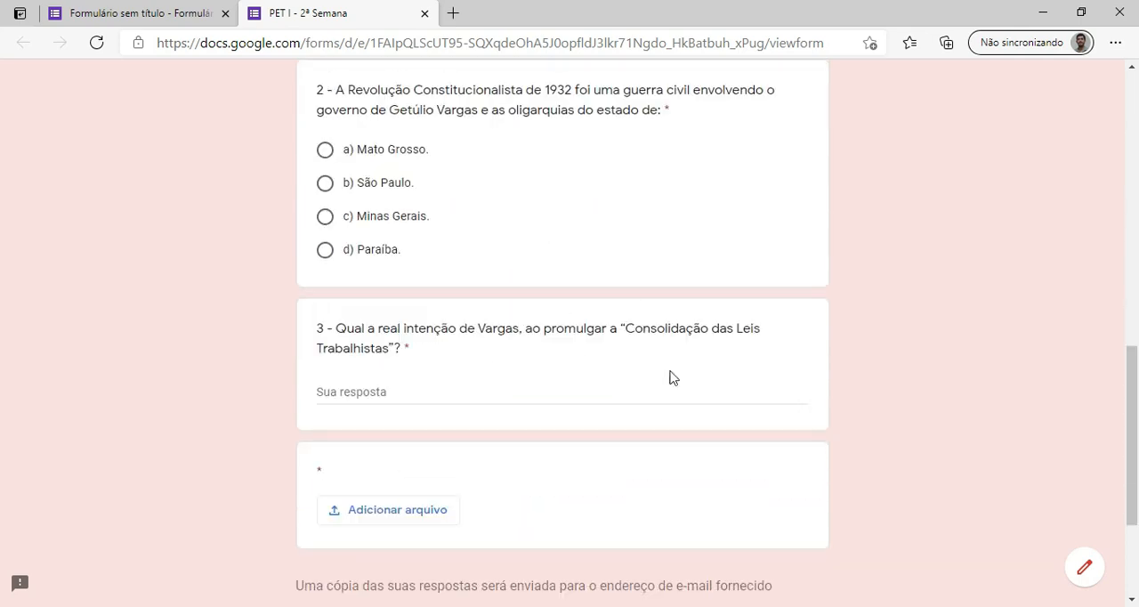
pyautogui.click(425, 14)
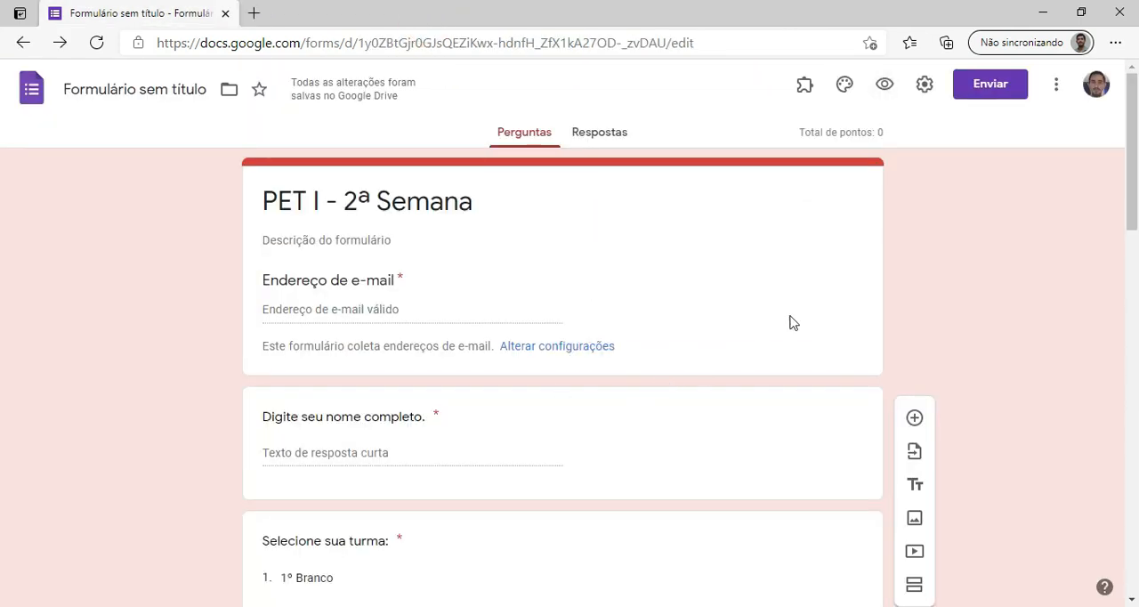
pyautogui.click(599, 132)
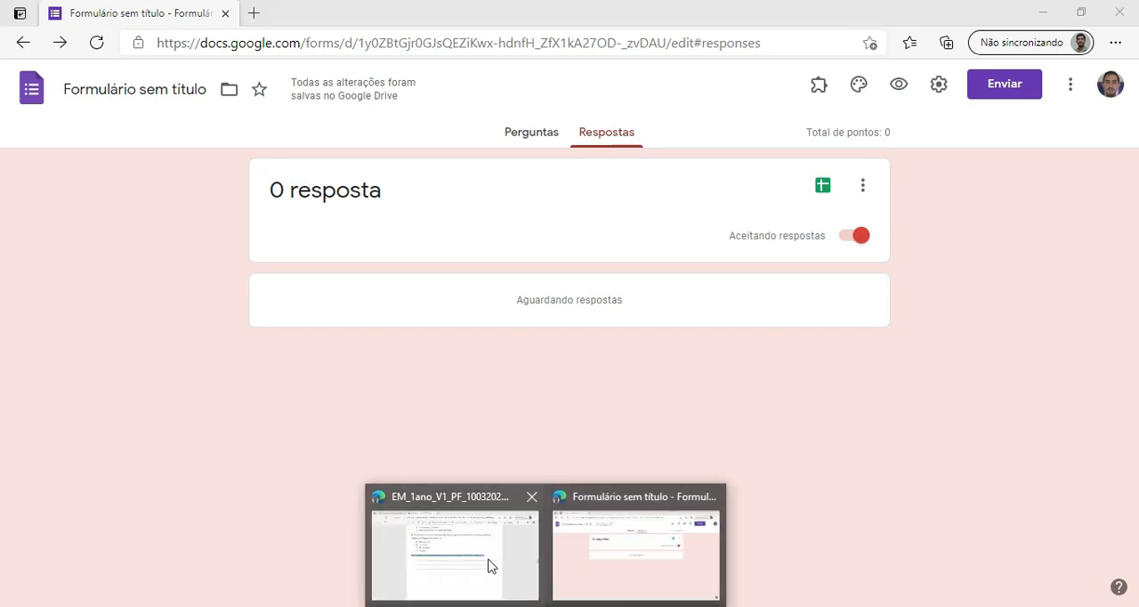
# Switch to the browser window with Gmail and open Google Drive from there.
pyautogui.click(488, 557)
pyautogui.click(151, 11)
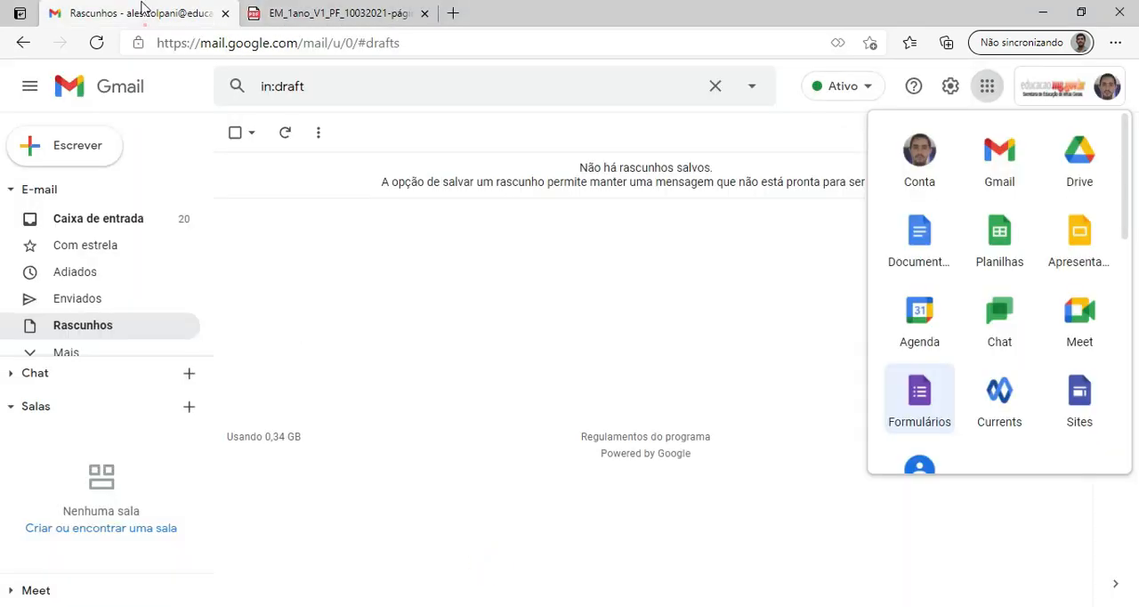
pyautogui.click(986, 89)
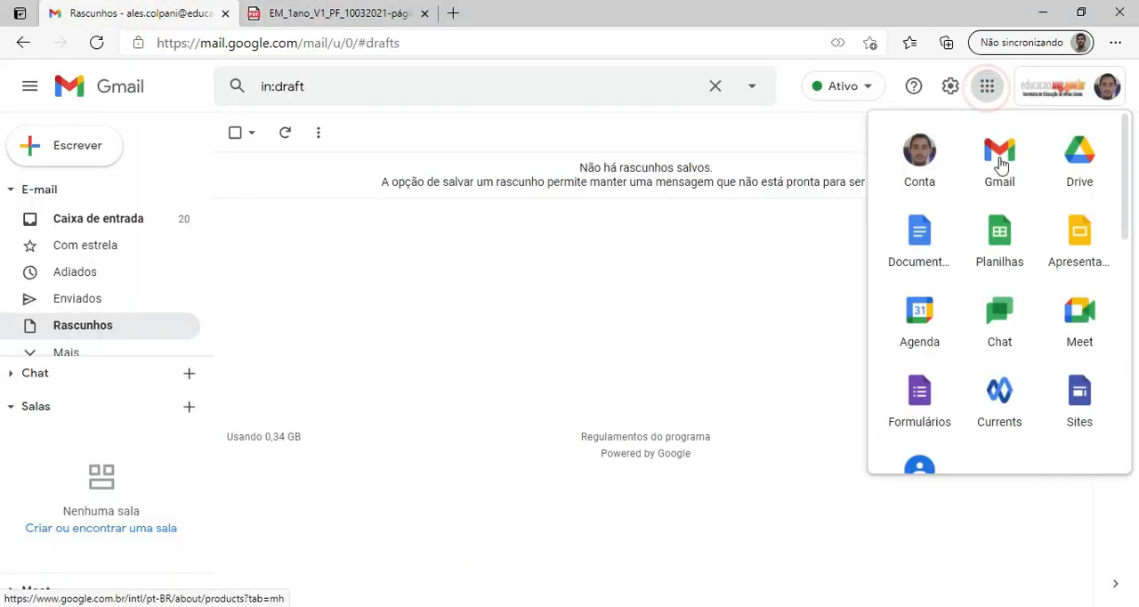
pyautogui.click(1092, 175)
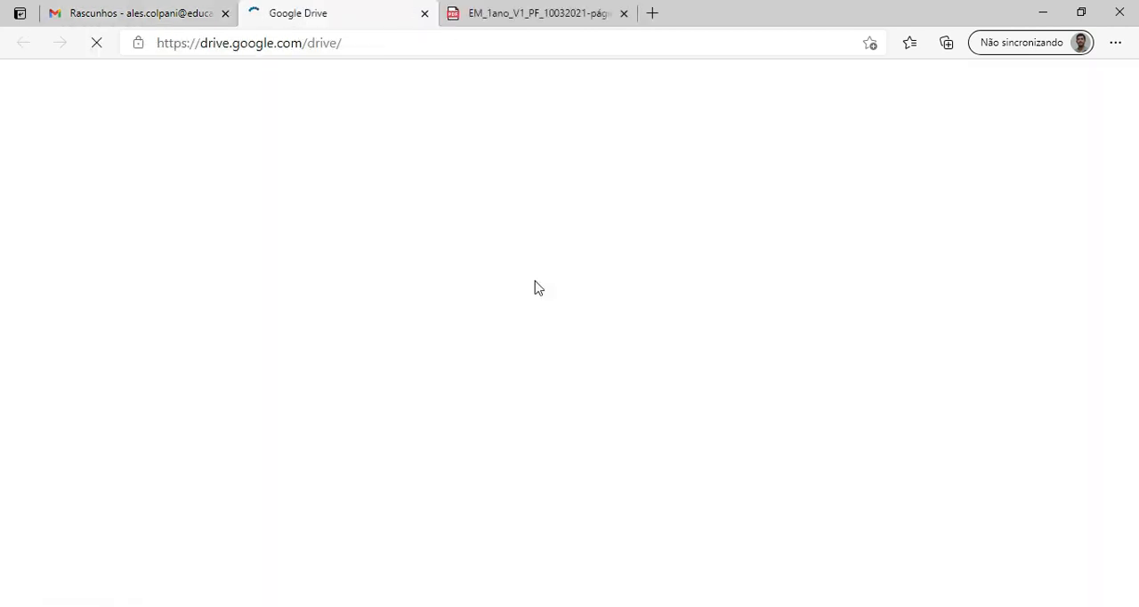
# Locate the "Formulário sem título" form files in Meu Drive and return to the form's window.
pyautogui.scroll(-2, 546, 335)
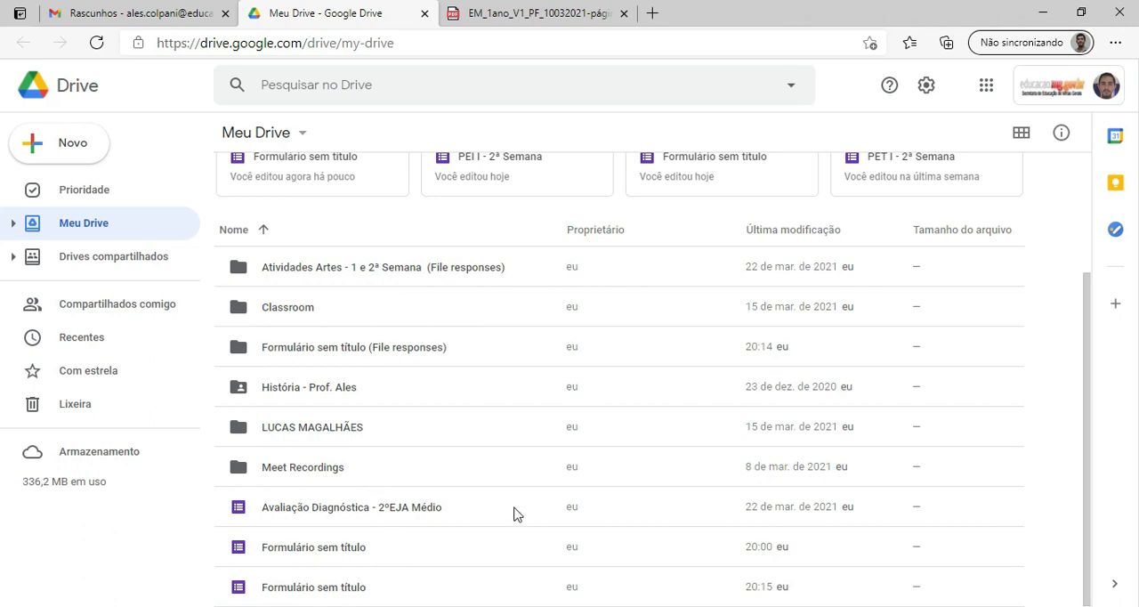
pyautogui.click(306, 552)
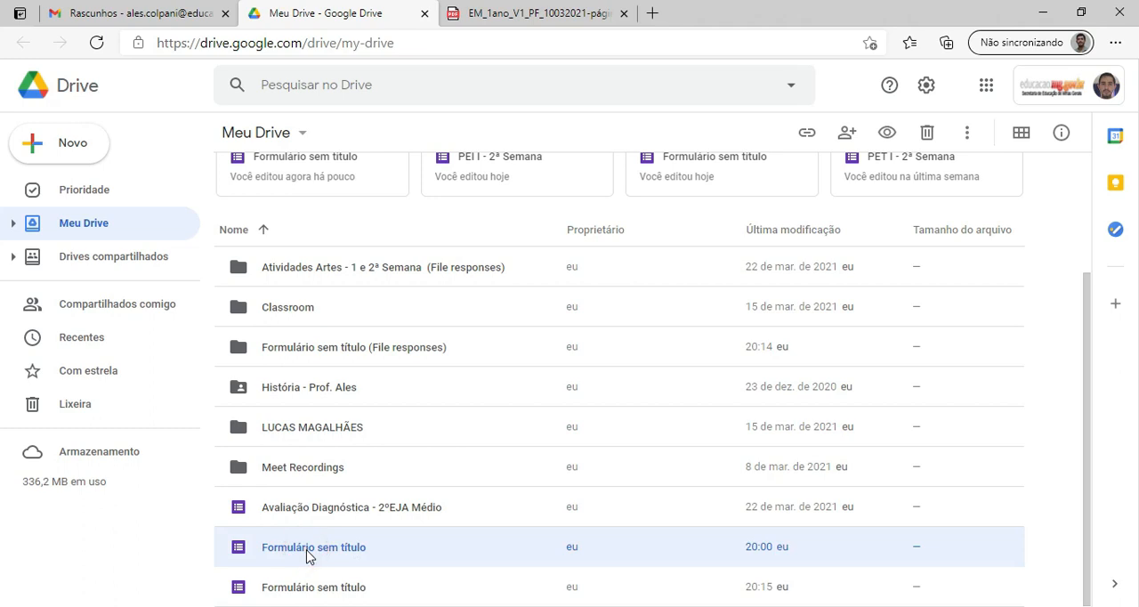
pyautogui.moveTo(306, 556); pyautogui.dragTo(231, 560)
pyautogui.moveTo(462, 603)
pyautogui.click(574, 526)
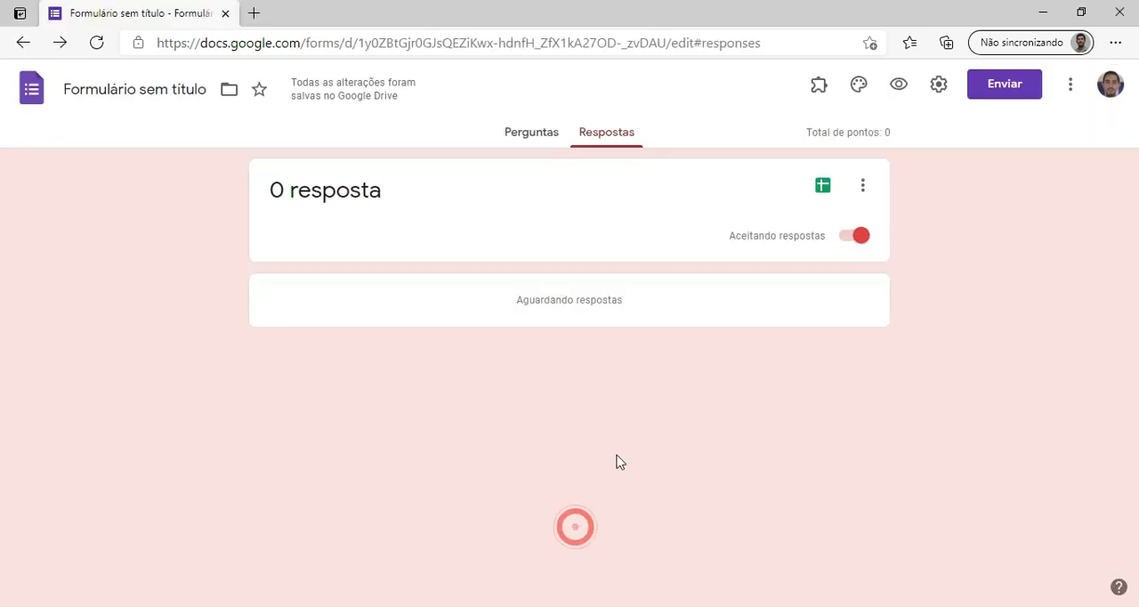
# Review the form's e-mail sending option, generate a sharing link with URL curto, and close the sending dialog.
pyautogui.click(1021, 93)
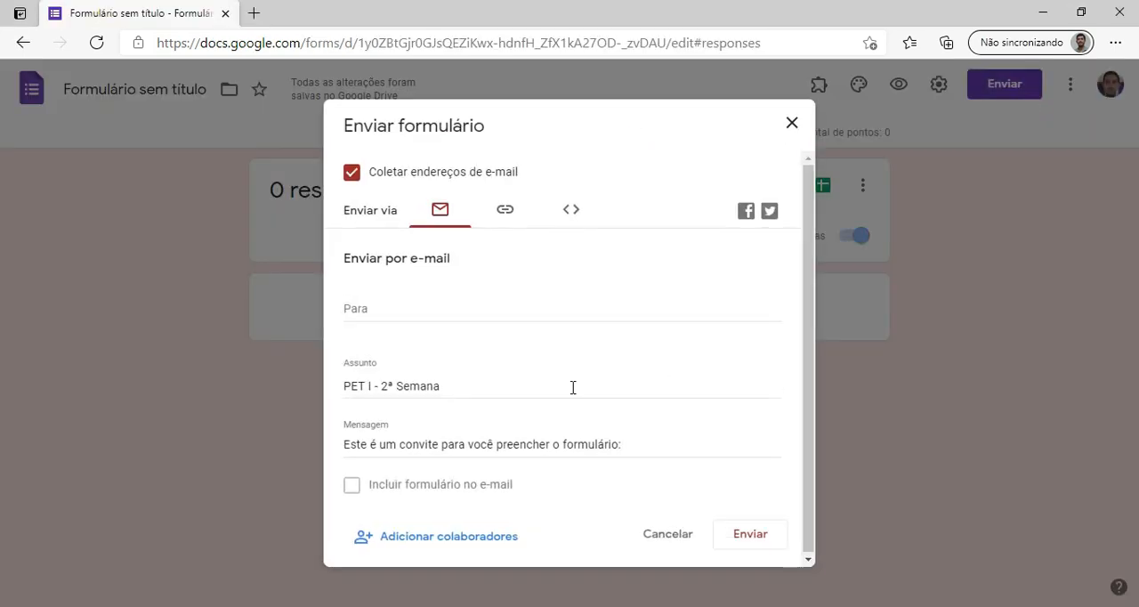
pyautogui.click(385, 308)
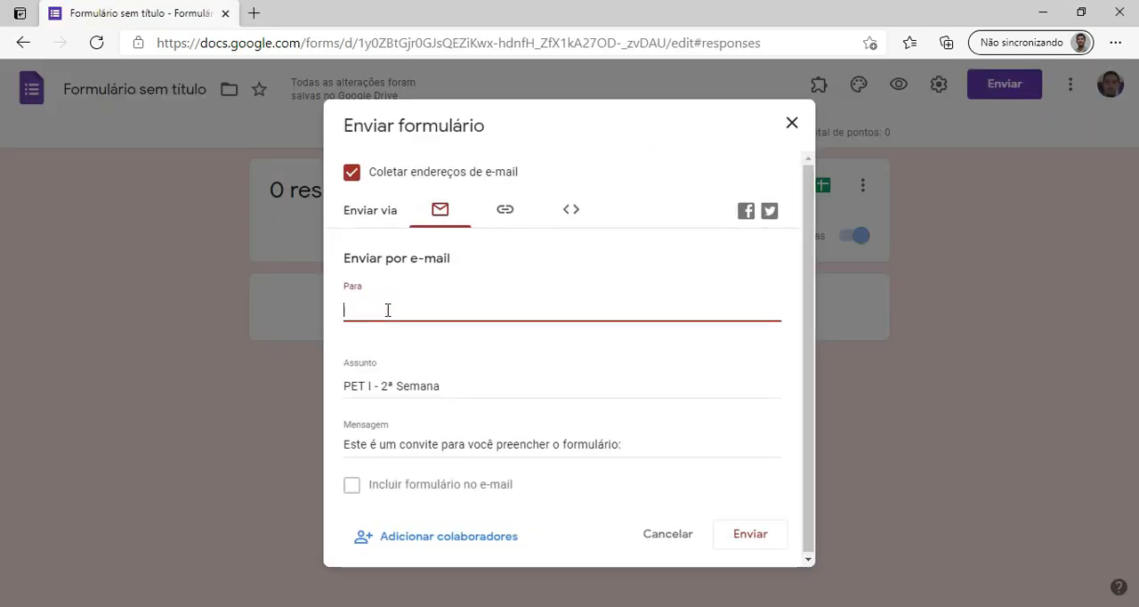
pyautogui.click(504, 214)
pyautogui.click(349, 319)
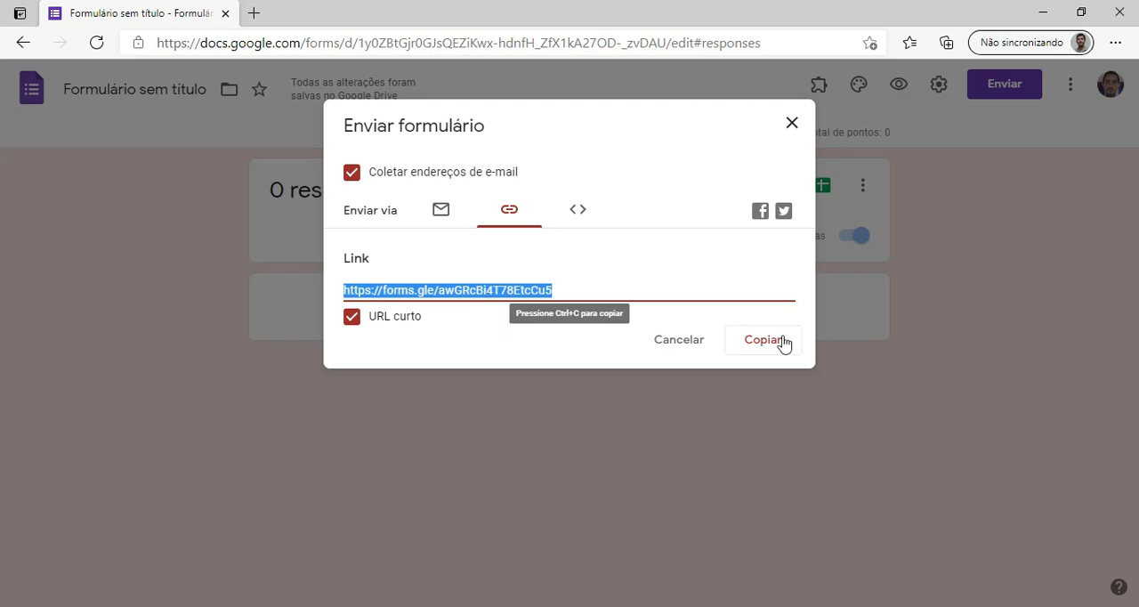
pyautogui.click(791, 123)
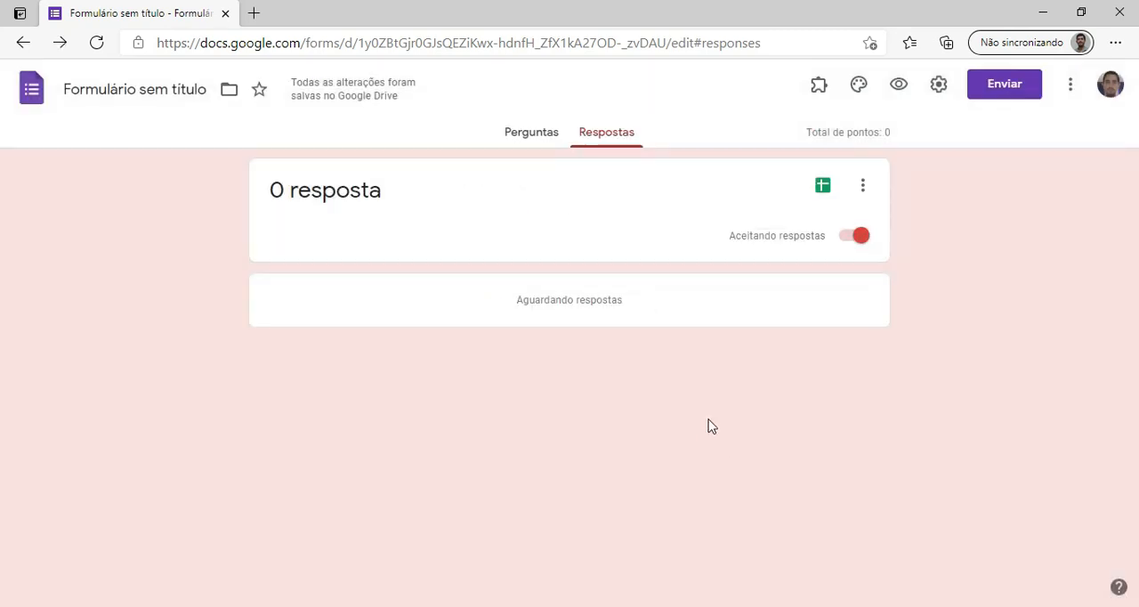
# Review the form's e-mail and link sending options, and close the sending dialog.
pyautogui.click(1014, 89)
pyautogui.click(386, 307)
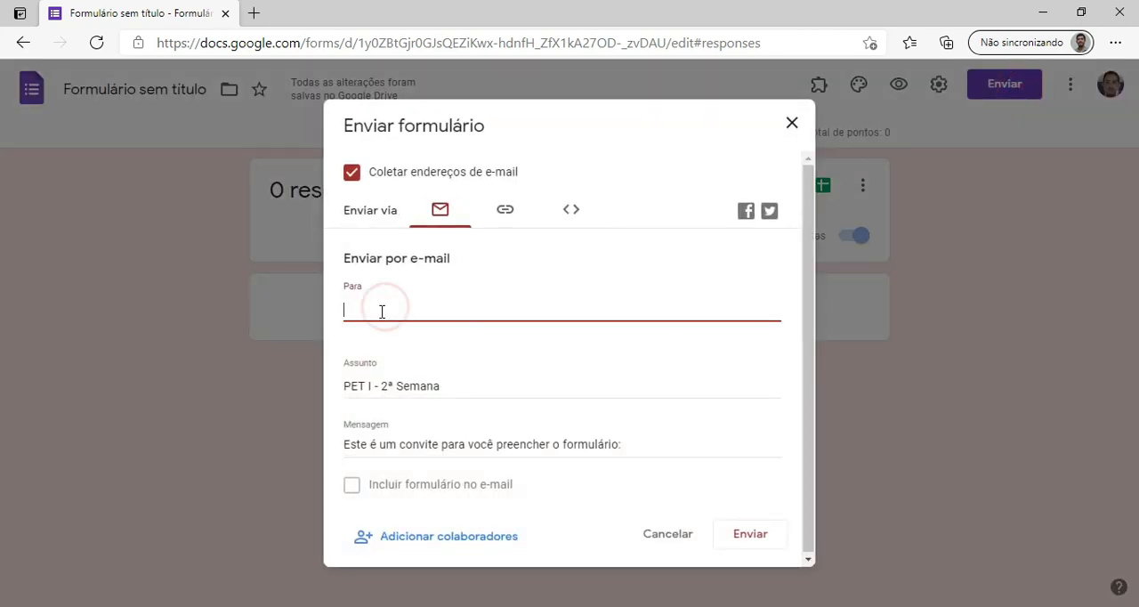
pyautogui.click(508, 211)
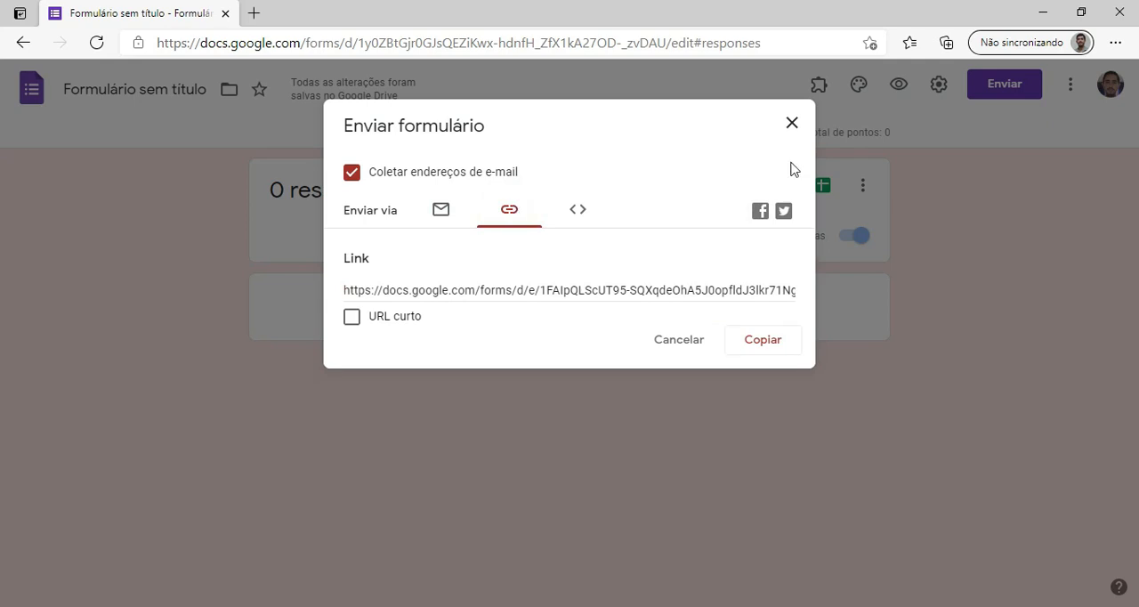
pyautogui.click(791, 125)
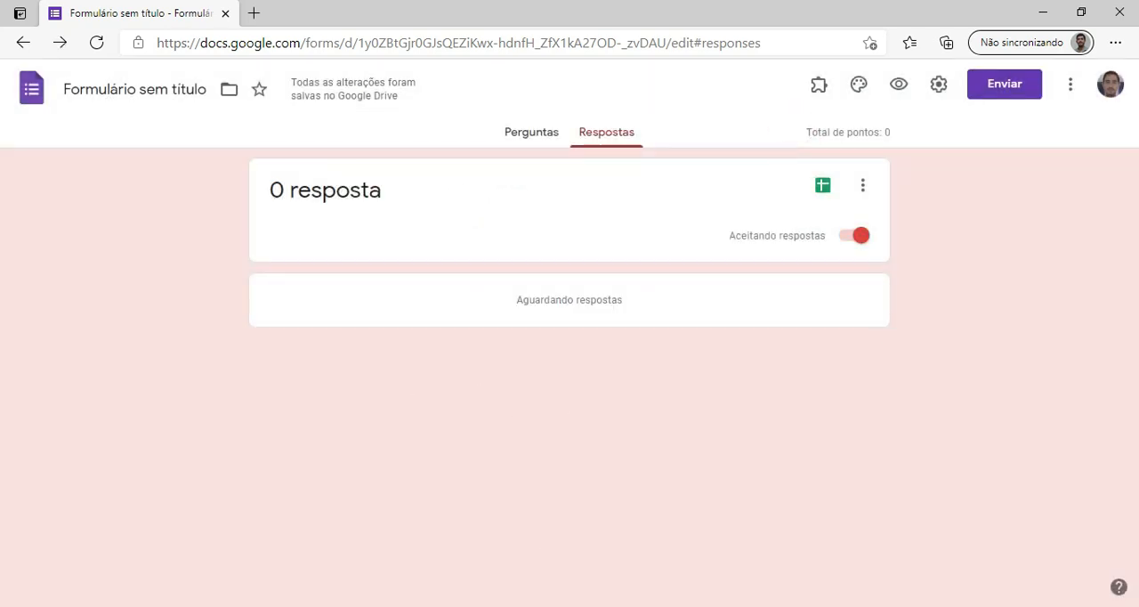
# Check the form's file in Google Drive, return to the form's window and name the file "PET I - 2ª Semana".
pyautogui.click(411, 549)
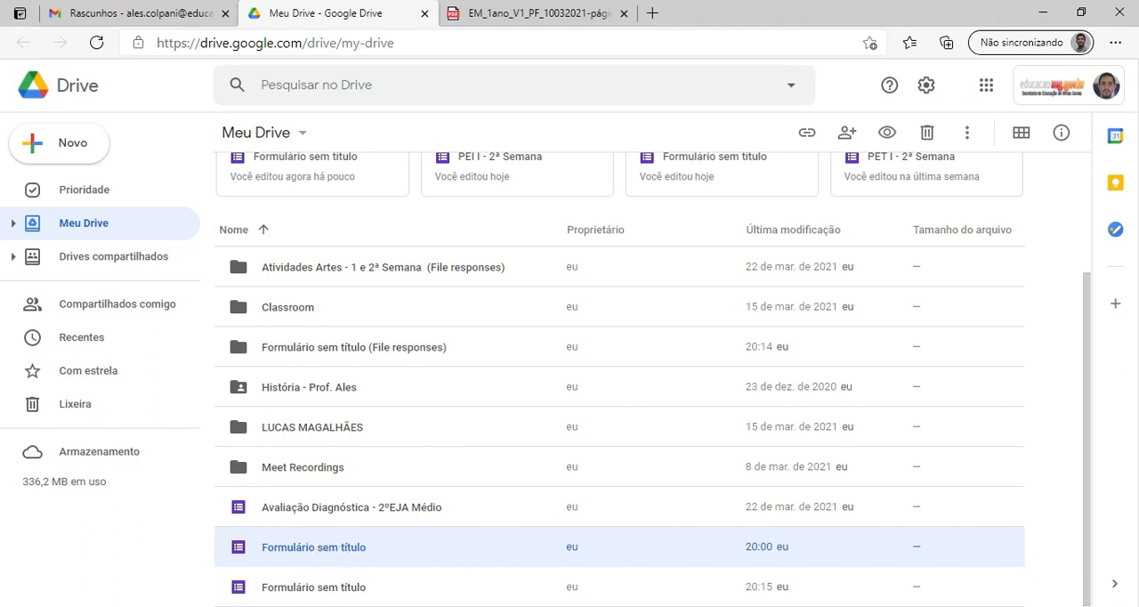
pyautogui.moveTo(547, 605)
pyautogui.click(611, 555)
pyautogui.click(159, 87)
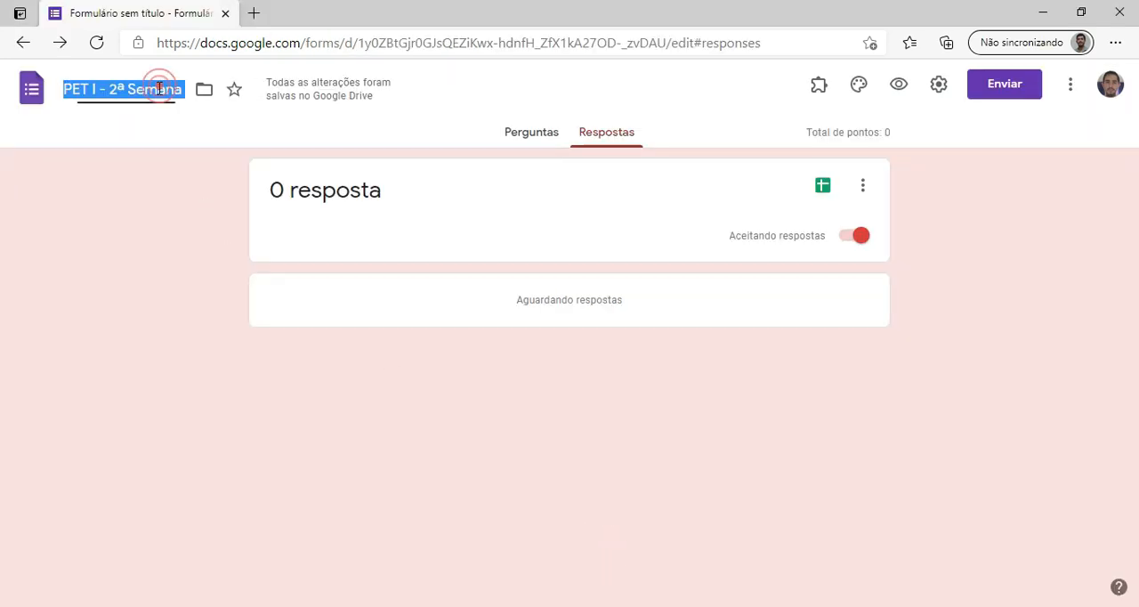
pyautogui.click(160, 160)
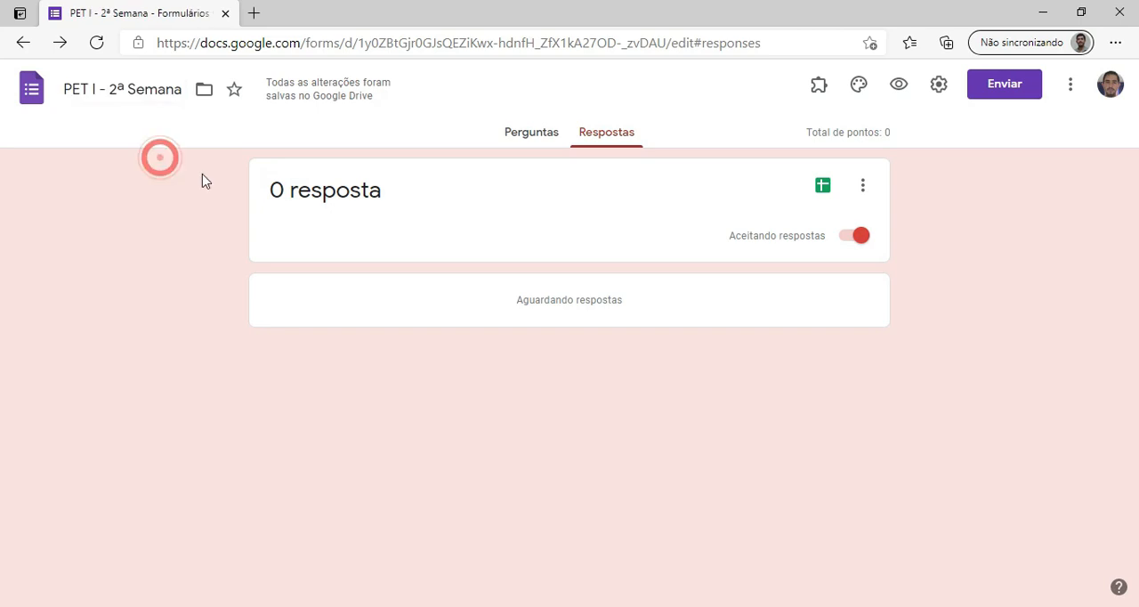
# Return to the form's questions and rename the form file as "Atividades 1º Ano".
pyautogui.click(516, 135)
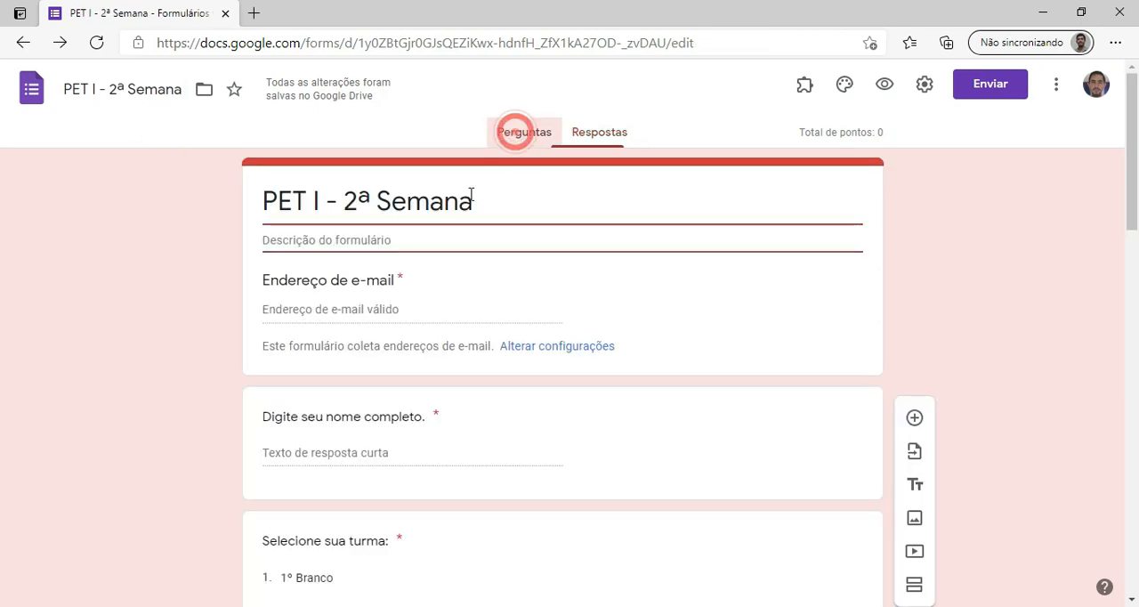
pyautogui.click(180, 91)
pyautogui.press('BackSpace')
pyautogui.press('BackSpace')
pyautogui.press('BackSpace')
pyautogui.press('BackSpace')
pyautogui.press('BackSpace')
pyautogui.press('BackSpace')
pyautogui.press('BackSpace')
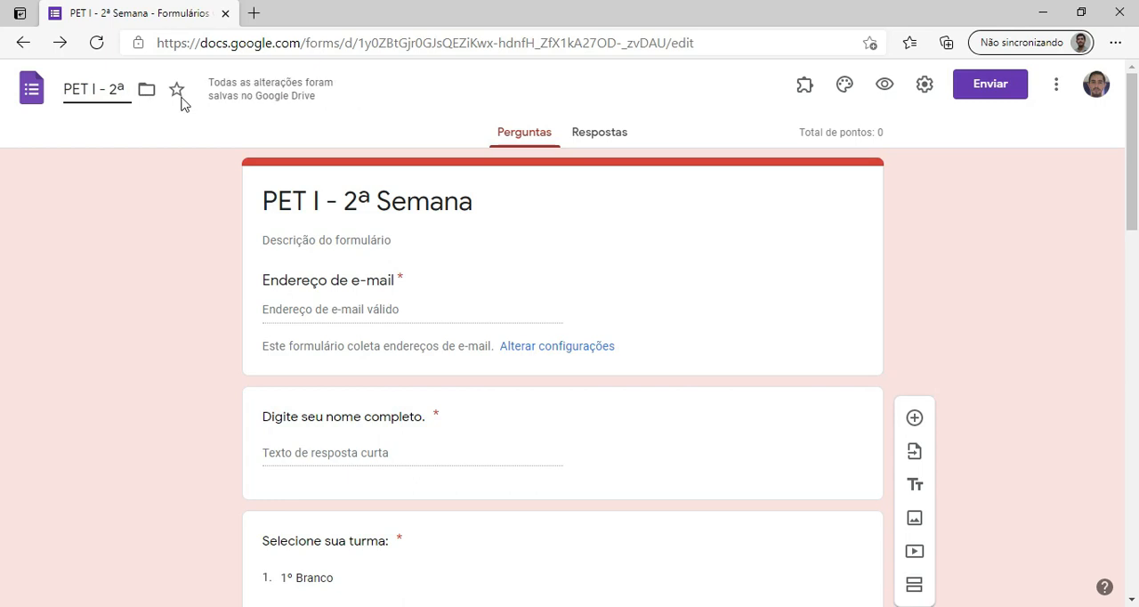
pyautogui.press('BackSpace')
pyautogui.press('BackSpace')
pyautogui.press('BackSpace')
pyautogui.press('BackSpace')
pyautogui.press('BackSpace')
pyautogui.press('BackSpace')
pyautogui.press('BackSpace')
pyautogui.press('BackSpace')
pyautogui.press('BackSpace')
pyautogui.press('BackSpace')
pyautogui.write('Atividades 1º Ano')
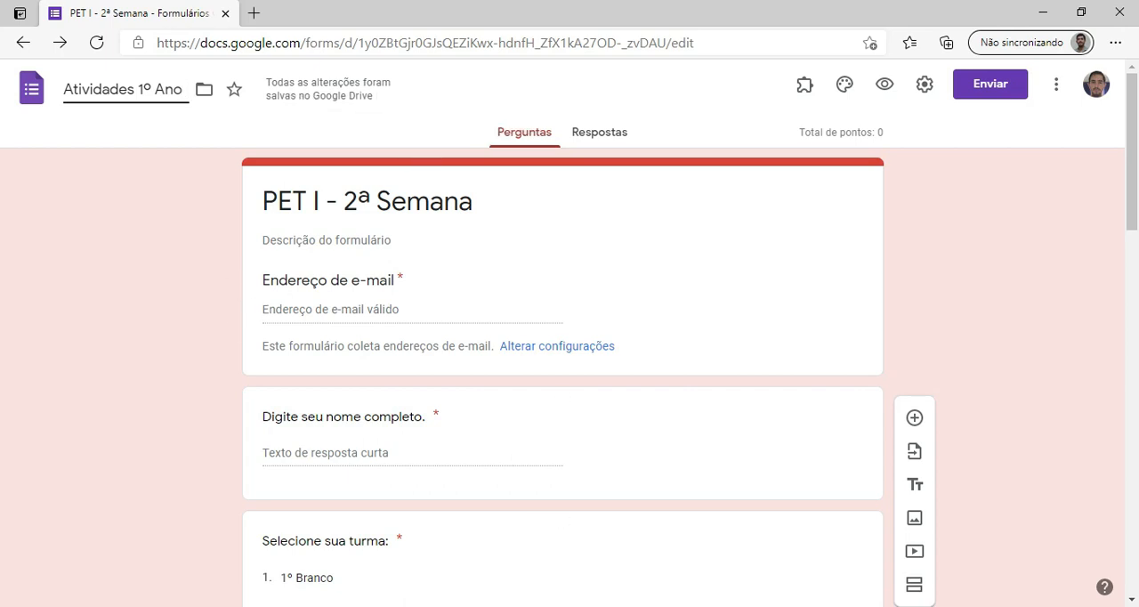
# Switch to the Google Drive window and open the "Atividades 1º Ano" form from Meu Drive.
pyautogui.moveTo(547, 606)
pyautogui.click(468, 554)
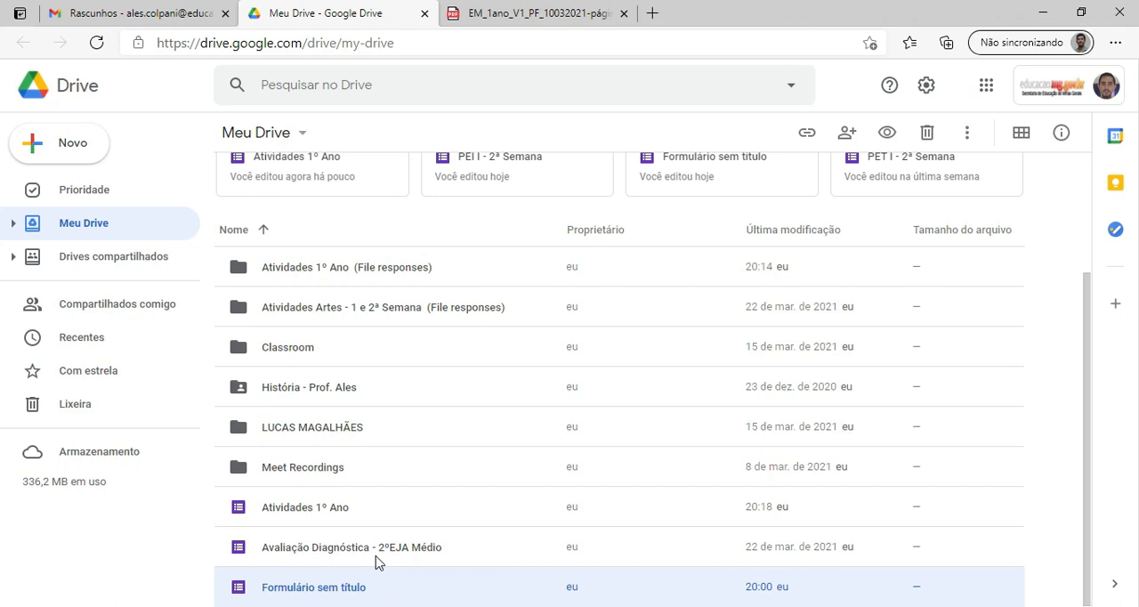
pyautogui.doubleClick(344, 516)
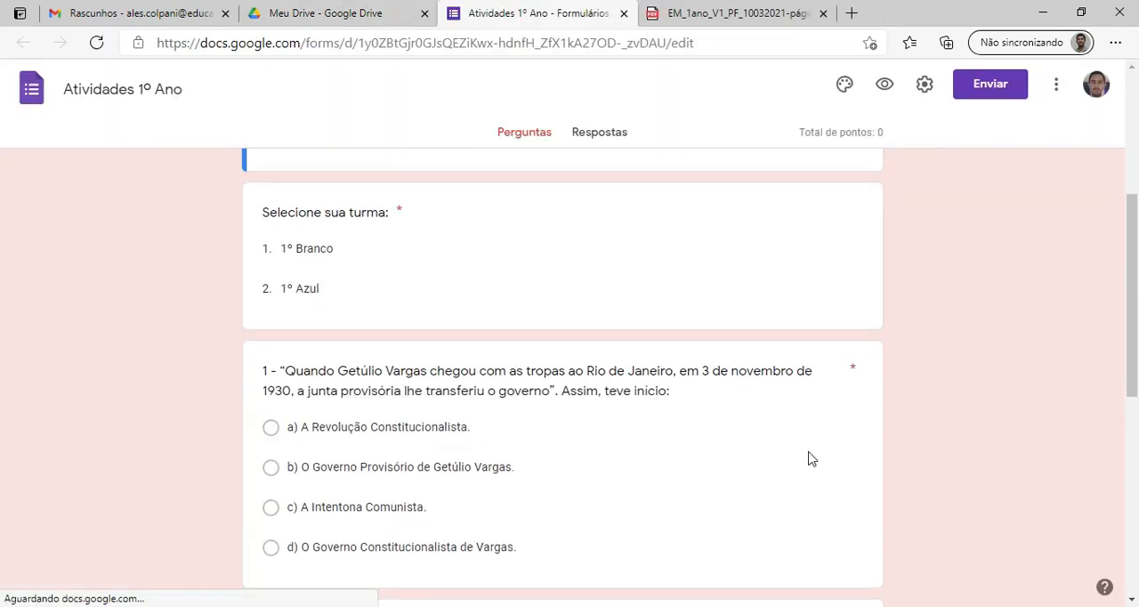
# Look over the reopened form's questions, check its responses and return to the questions.
pyautogui.scroll(15, 789, 480)
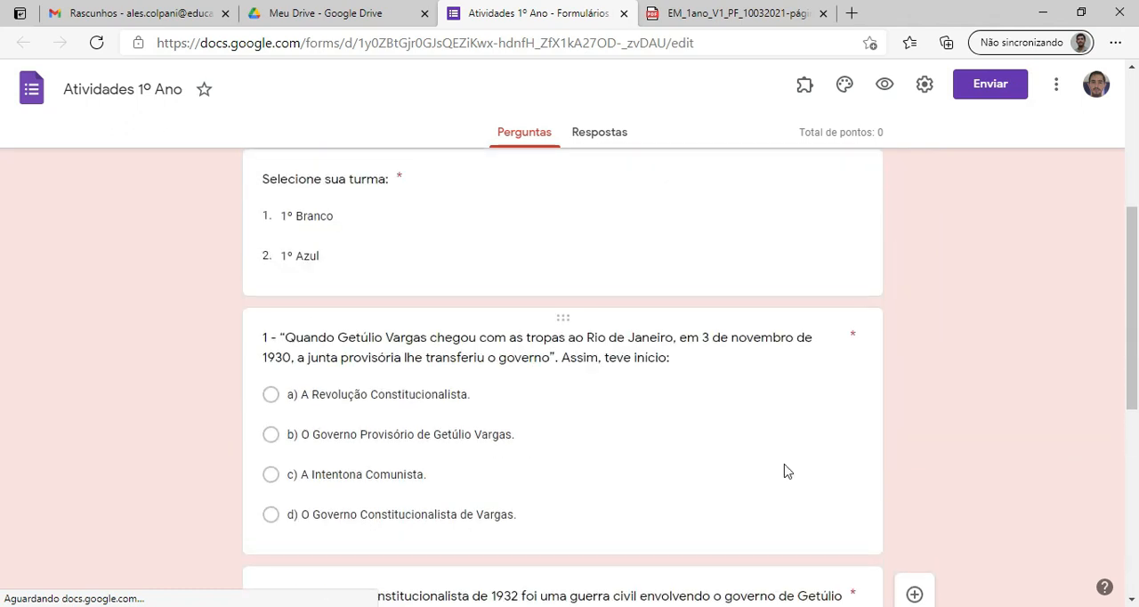
pyautogui.click(601, 132)
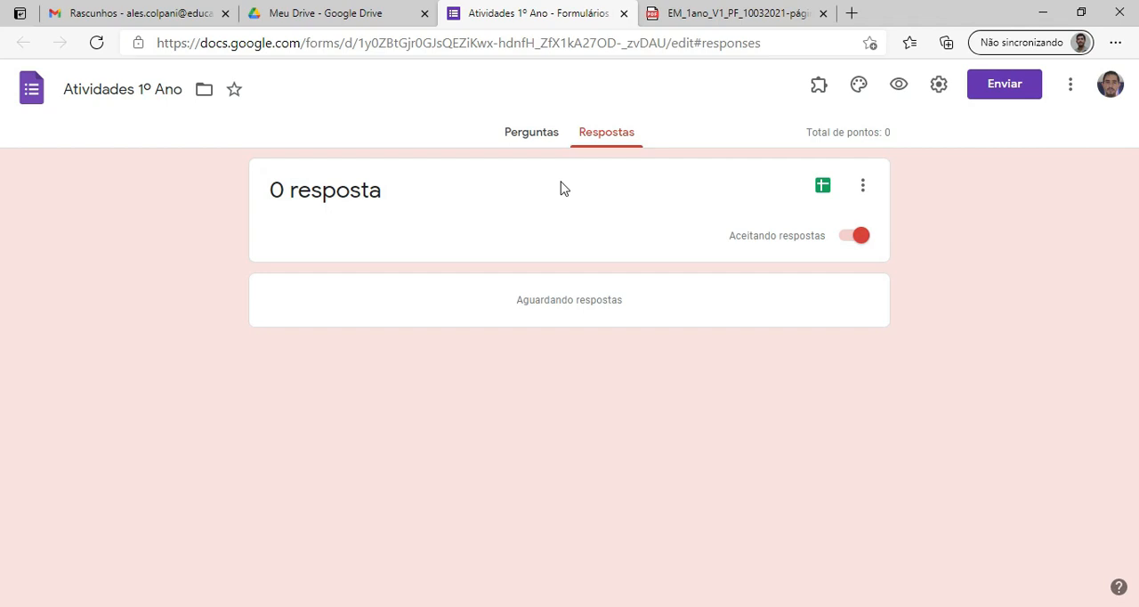
pyautogui.click(537, 140)
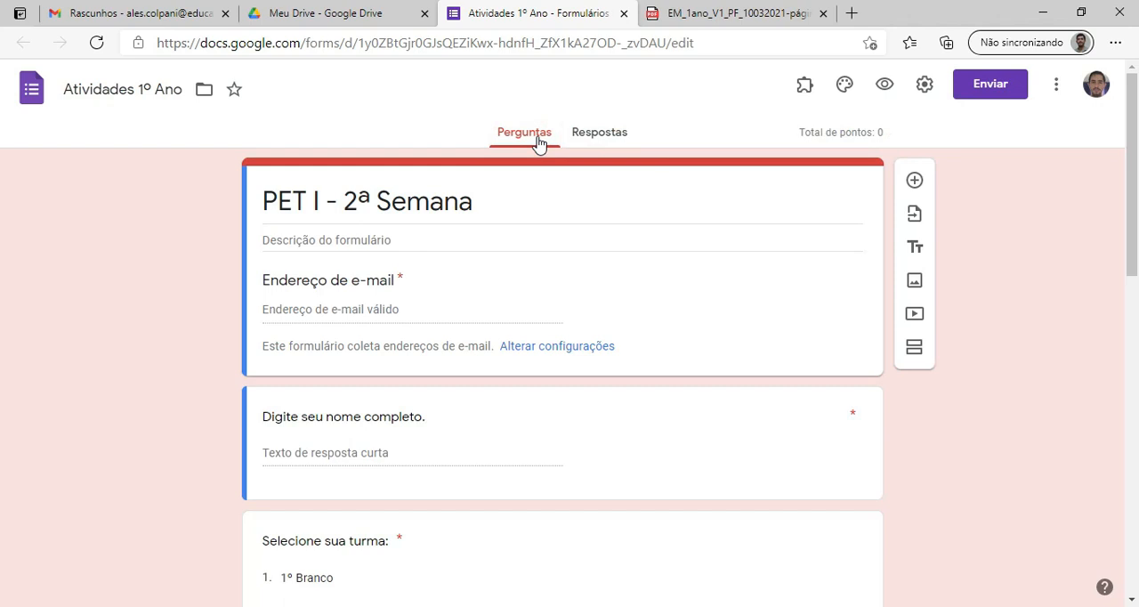